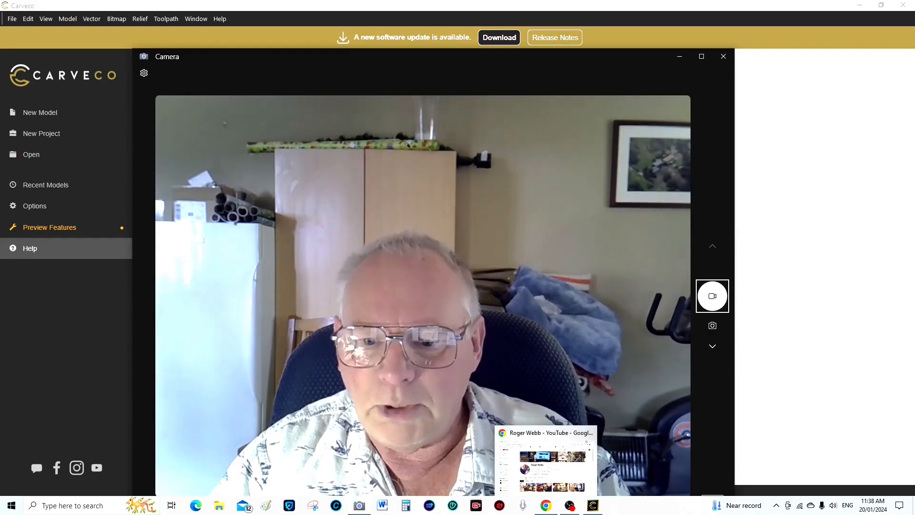
Bring up the YouTube channel's About panel and find its Links section with the Carveco store discount link
click(546, 506)
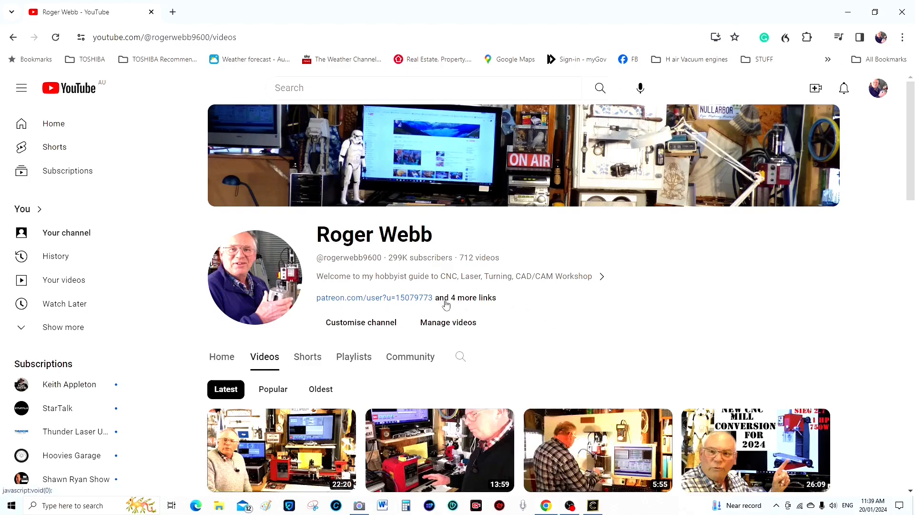
click(467, 299)
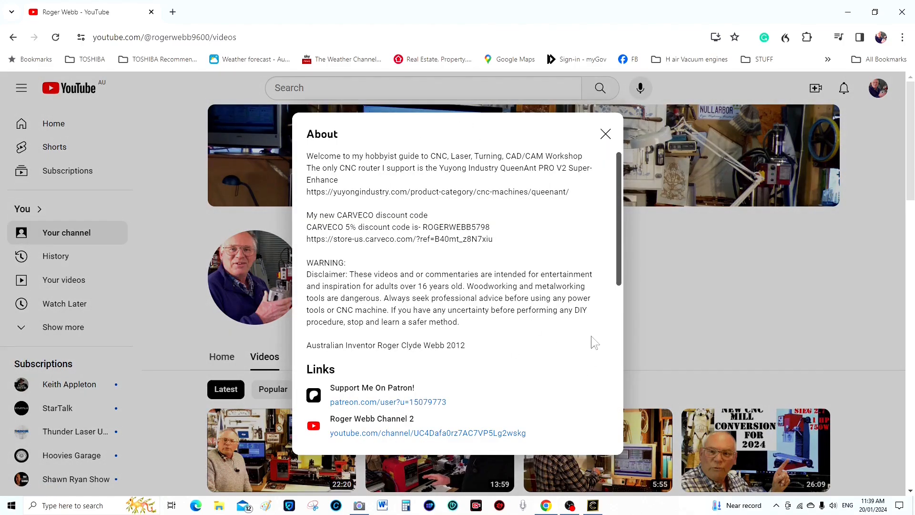
scroll(591, 335, down, 4)
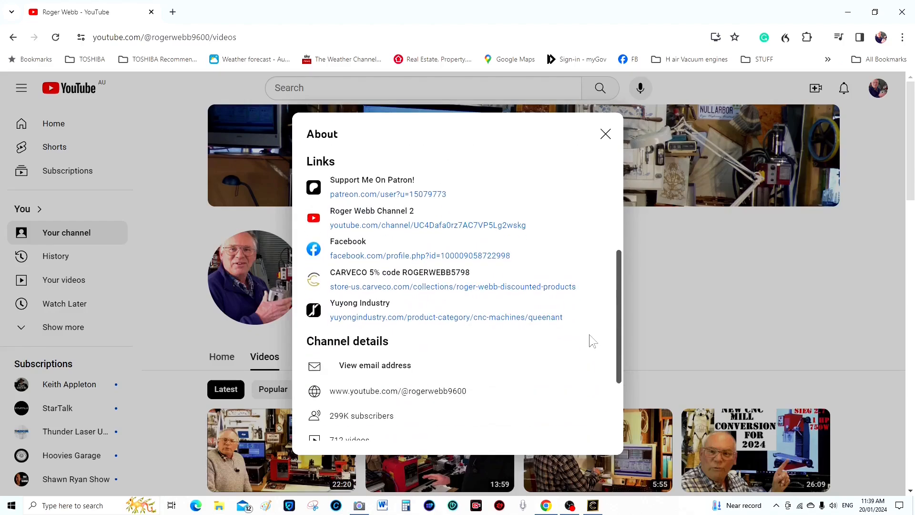
scroll(589, 333, up, 3)
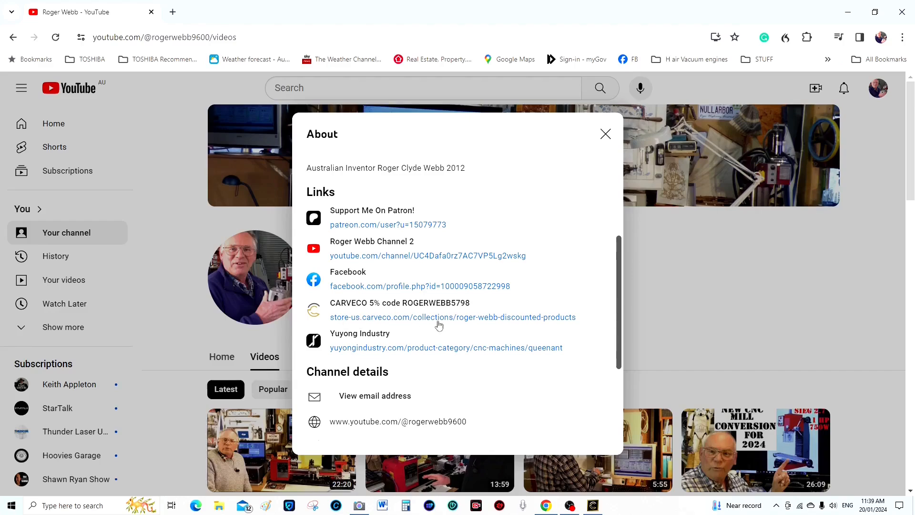
Follow the Carveco store discount link and browse the discounted subscriptions from $15.00 to $1,200.00
click(466, 323)
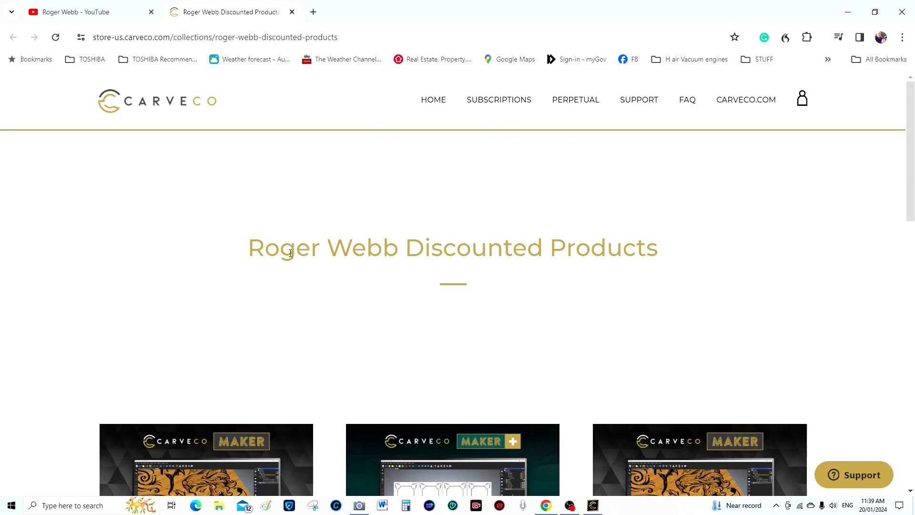
scroll(739, 271, down, 7)
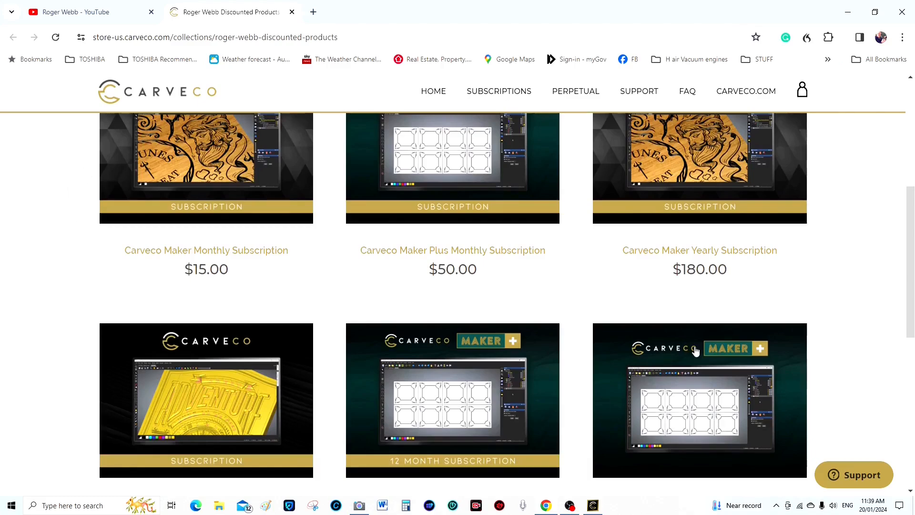
scroll(348, 276, down, 4)
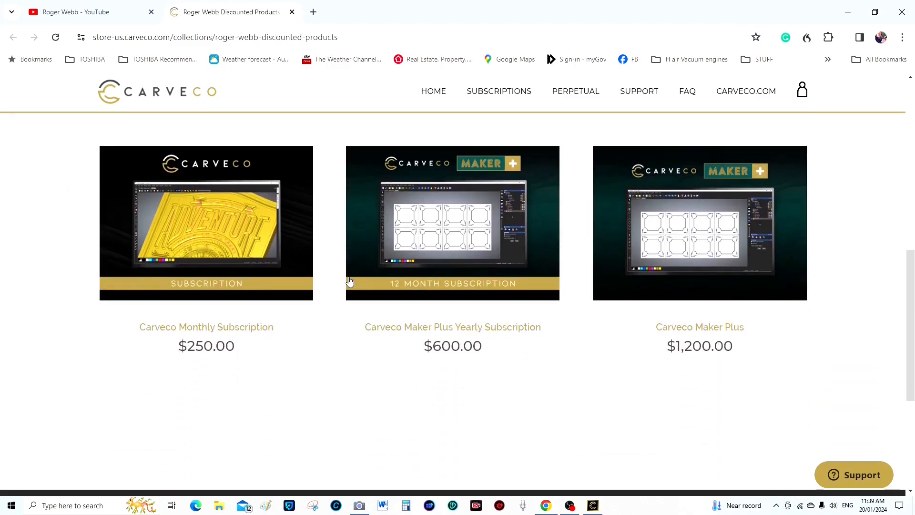
scroll(347, 278, up, 4)
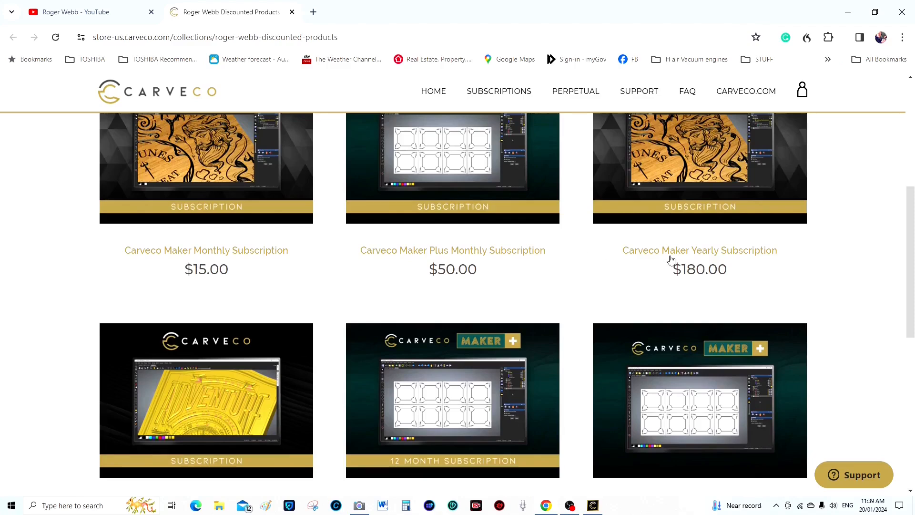
scroll(476, 267, down, 2)
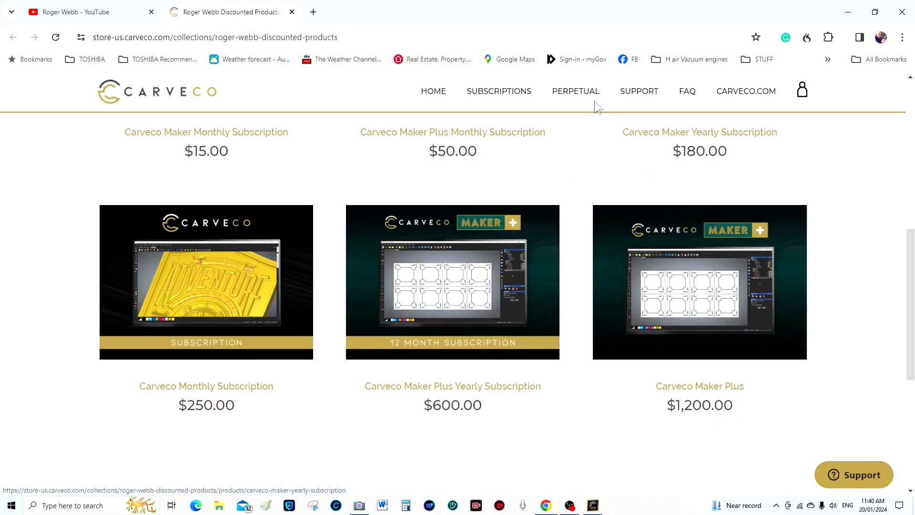
Check the PERPETUAL licence prices, then go back to the discounted products page
click(577, 93)
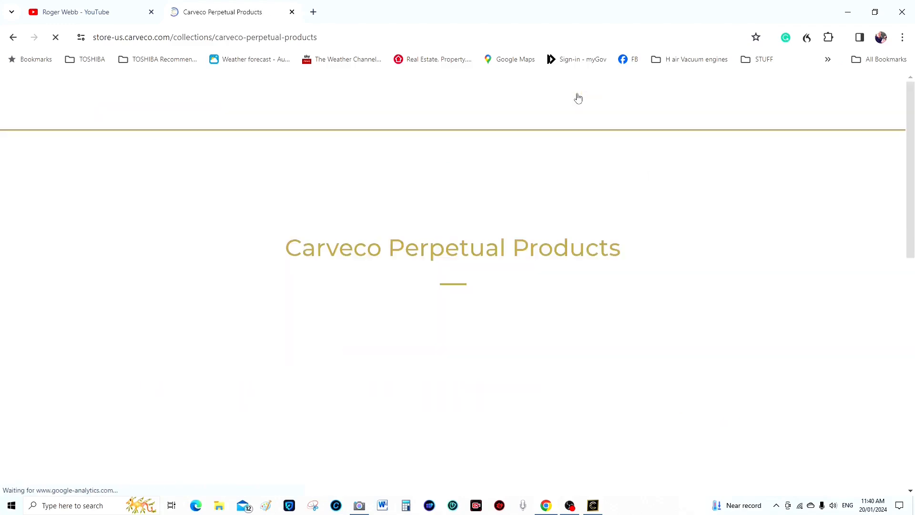
scroll(714, 267, down, 5)
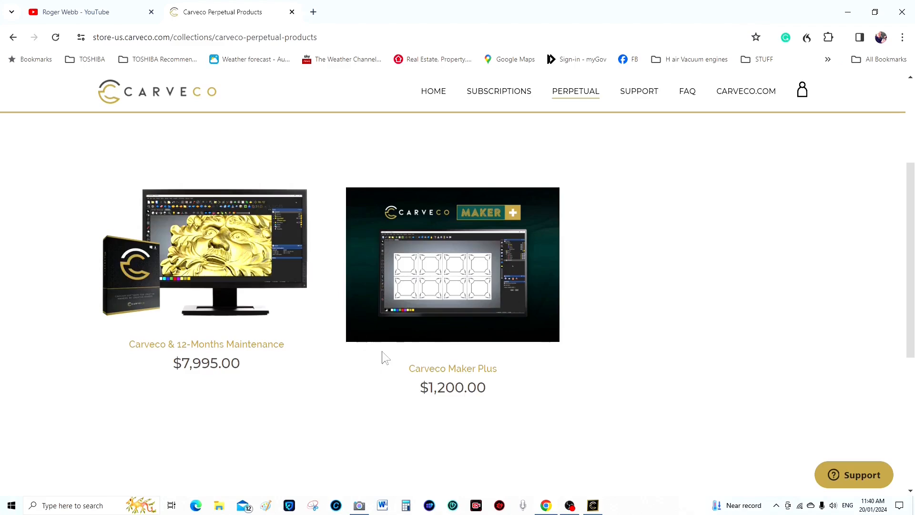
click(14, 38)
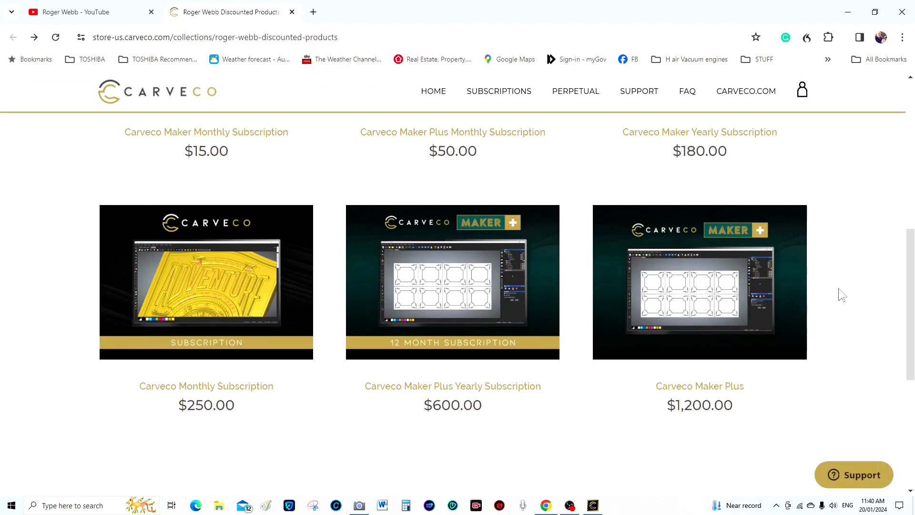
scroll(840, 295, up, 1)
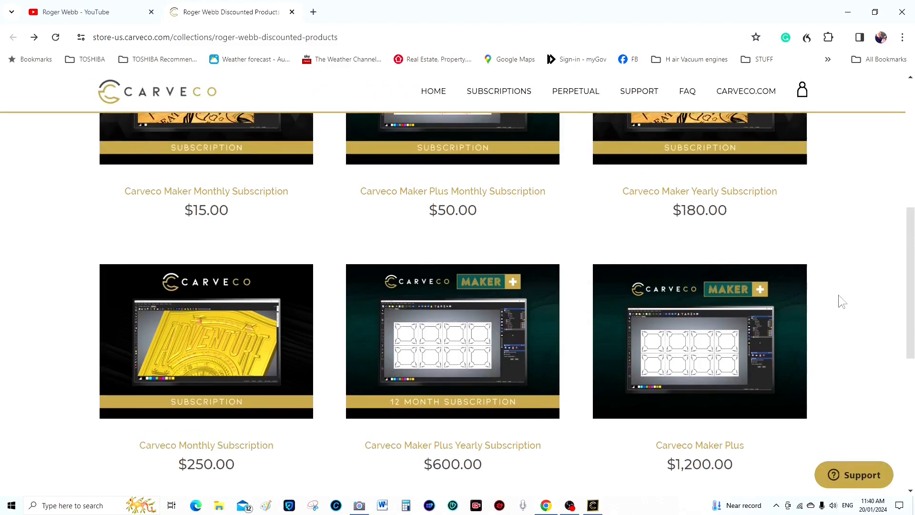
scroll(839, 296, up, 7)
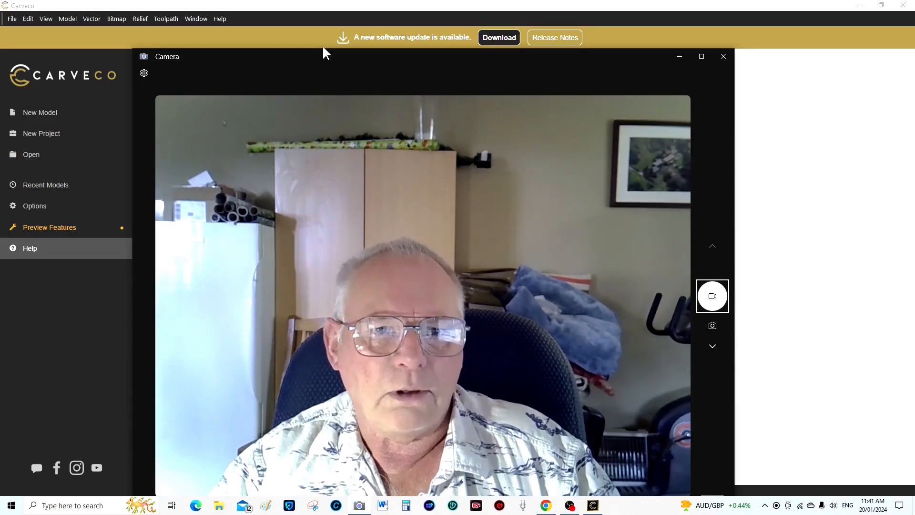
Minimise the camera window to reveal Help Centre, Community, Reference Help and Getting Started
drag(326, 49, 401, 252)
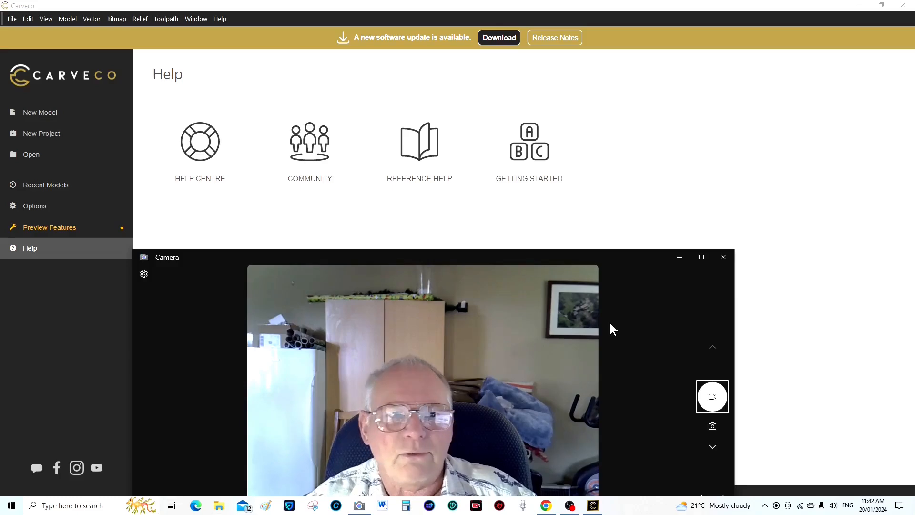
click(678, 259)
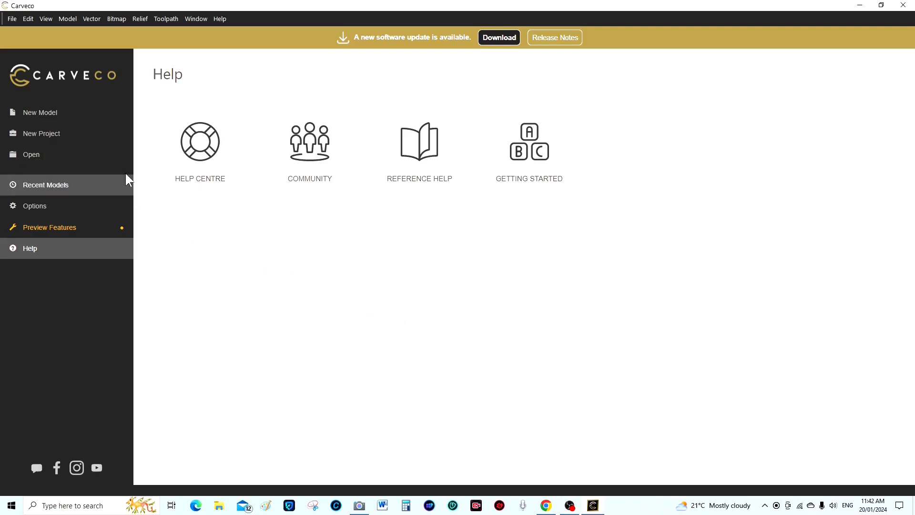
Start a new model, showing 350 × 220 mm at 5046 x 3172 points in mm
click(54, 114)
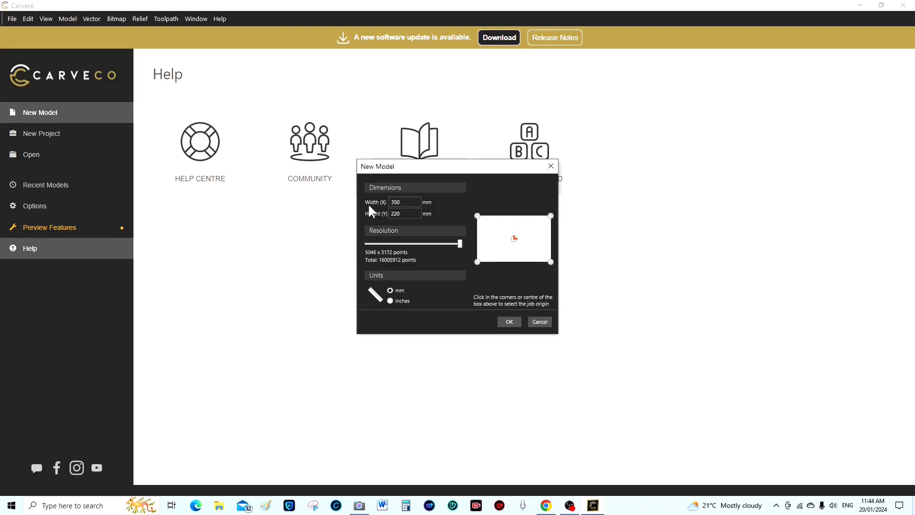
click(395, 202)
click(477, 215)
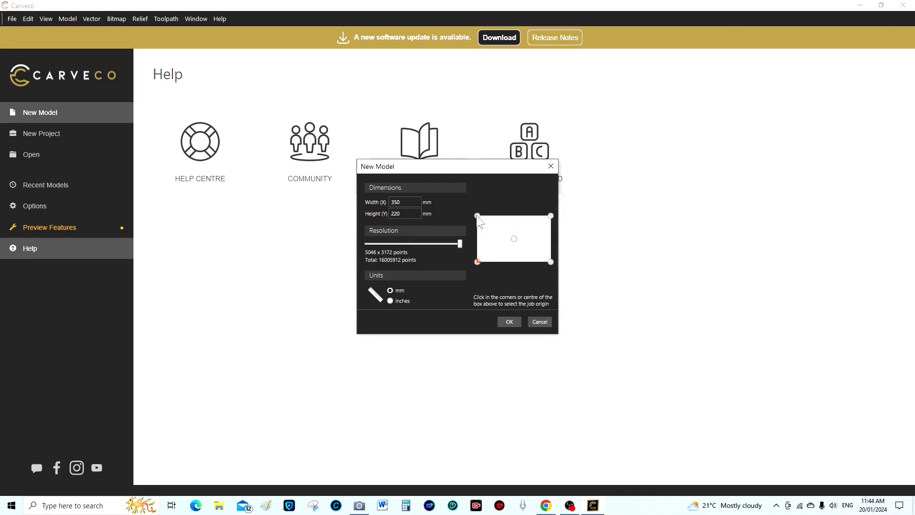
click(551, 216)
Keep the resolution at maximum and create the blank 350 × 220 mm model
drag(462, 246, 445, 246)
drag(446, 243, 474, 250)
click(510, 322)
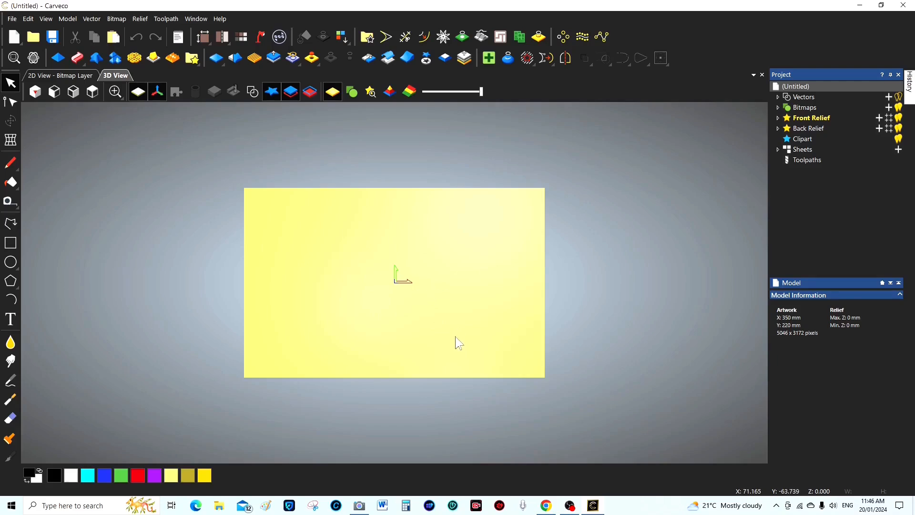
Switch to the 2D view and toggle Show Rulers off and back on
click(65, 76)
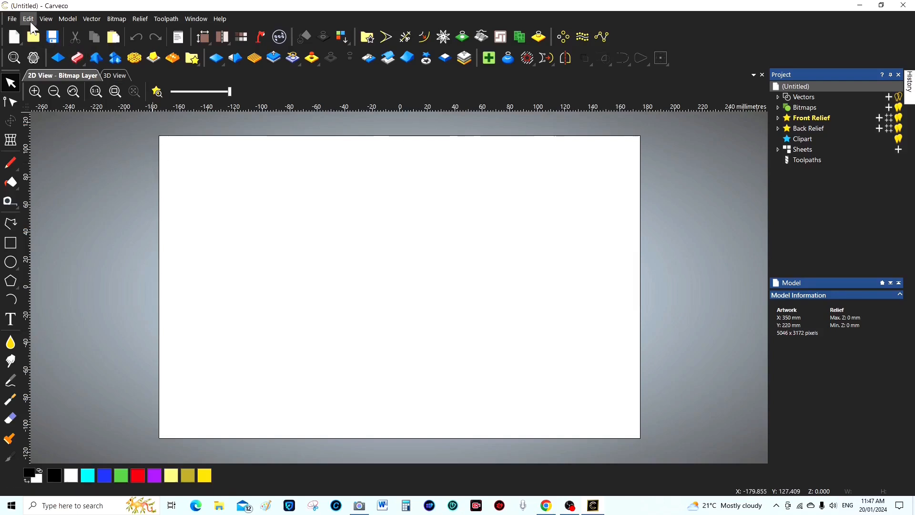
click(52, 19)
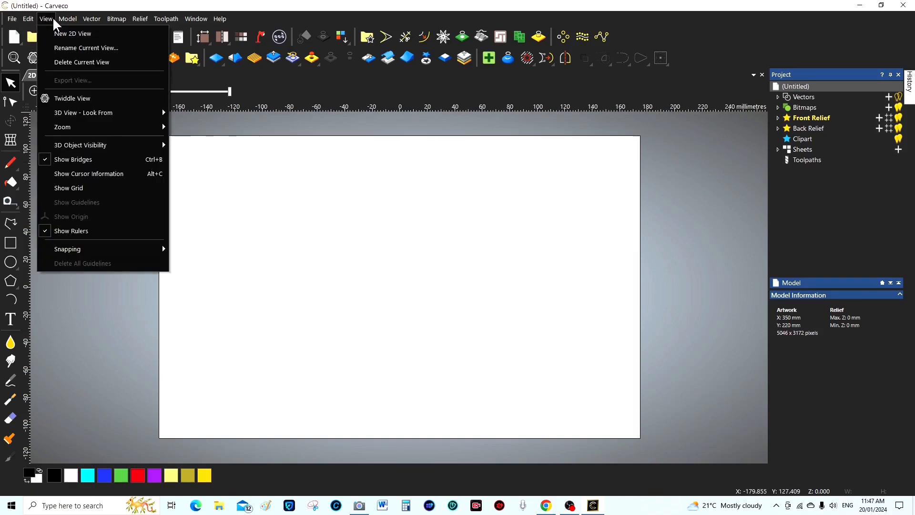
click(67, 234)
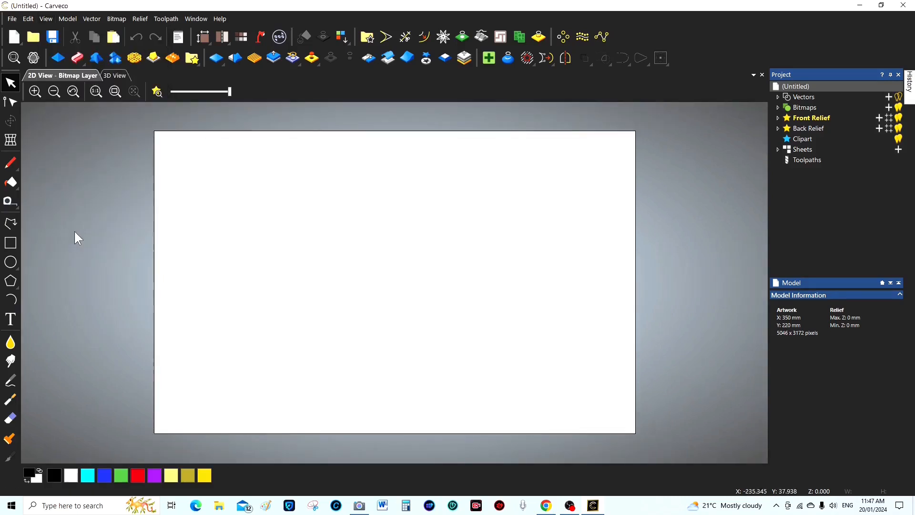
click(46, 18)
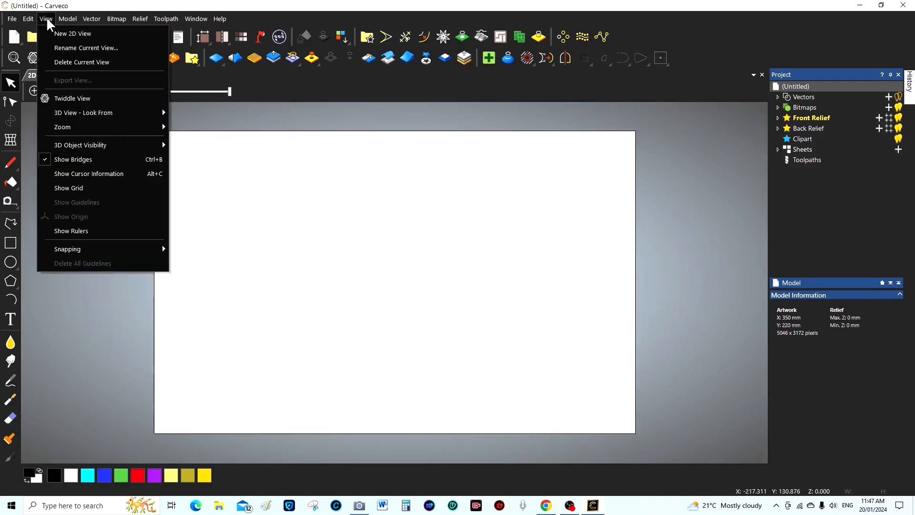
click(75, 229)
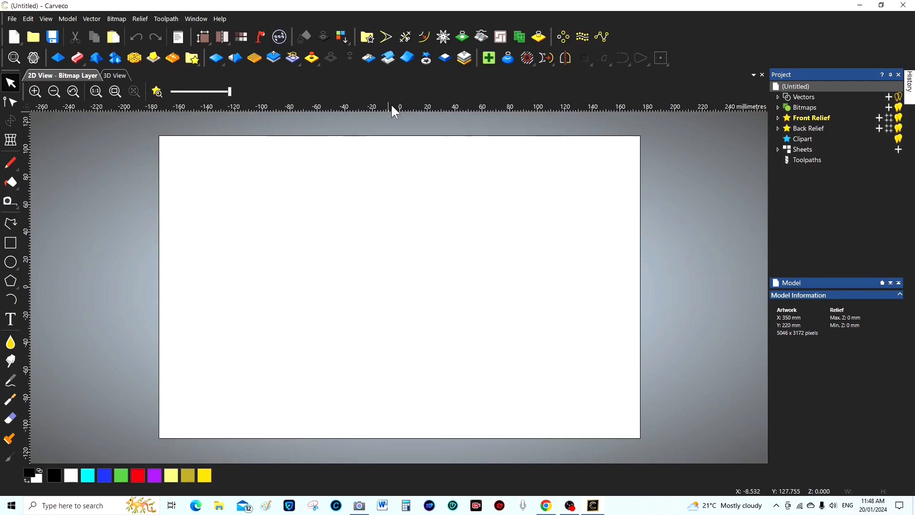
Drag a horizontal and a vertical guideline from the rulers to cross at the page centre
drag(395, 111, 396, 232)
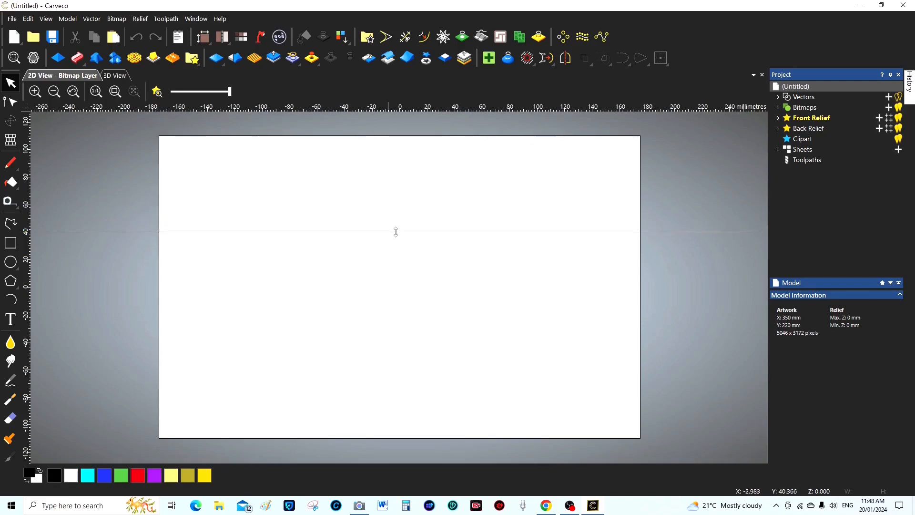
drag(396, 232, 41, 287)
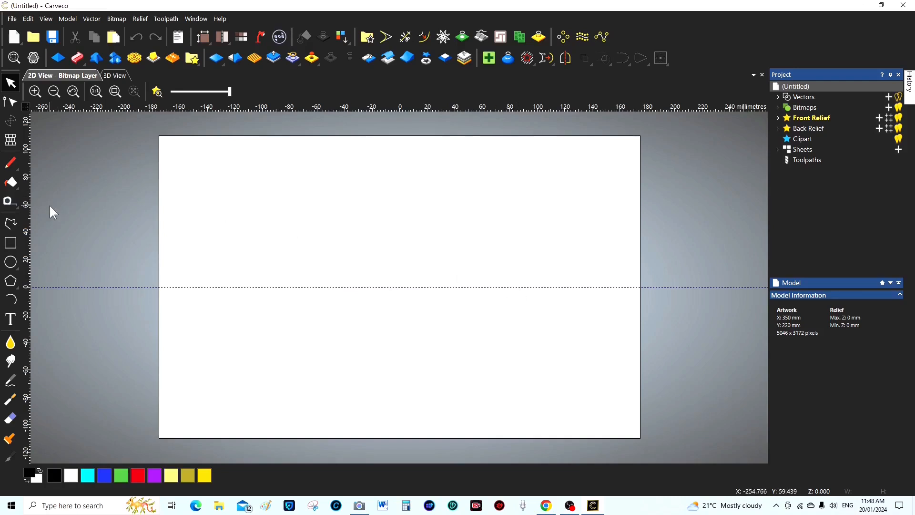
drag(27, 222, 400, 232)
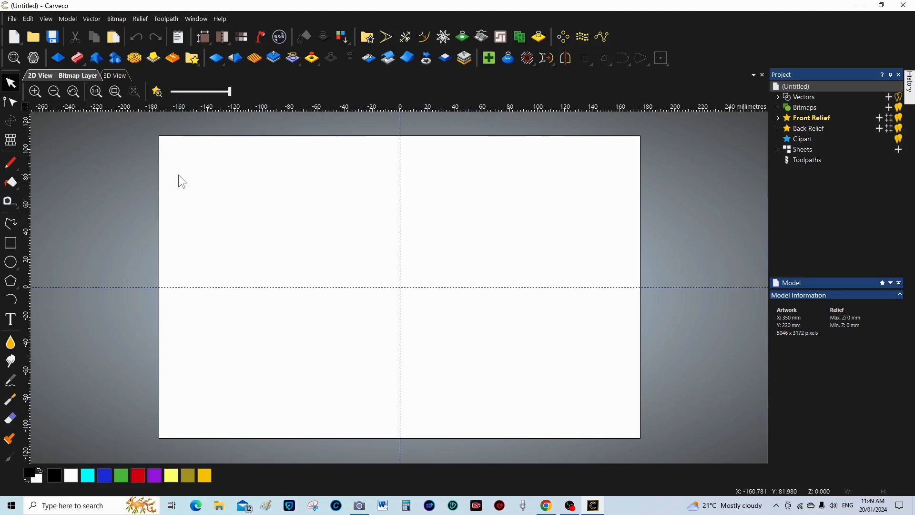
scroll(179, 165, up, 2)
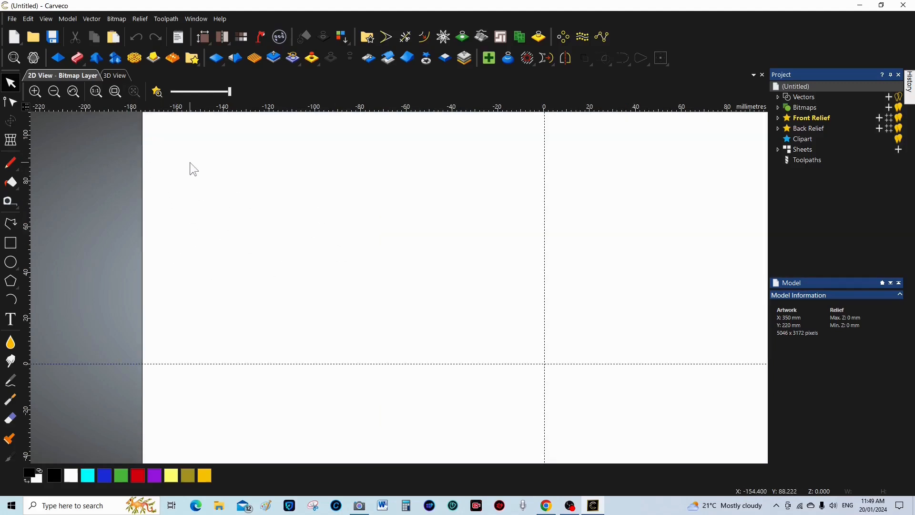
scroll(190, 162, down, 3)
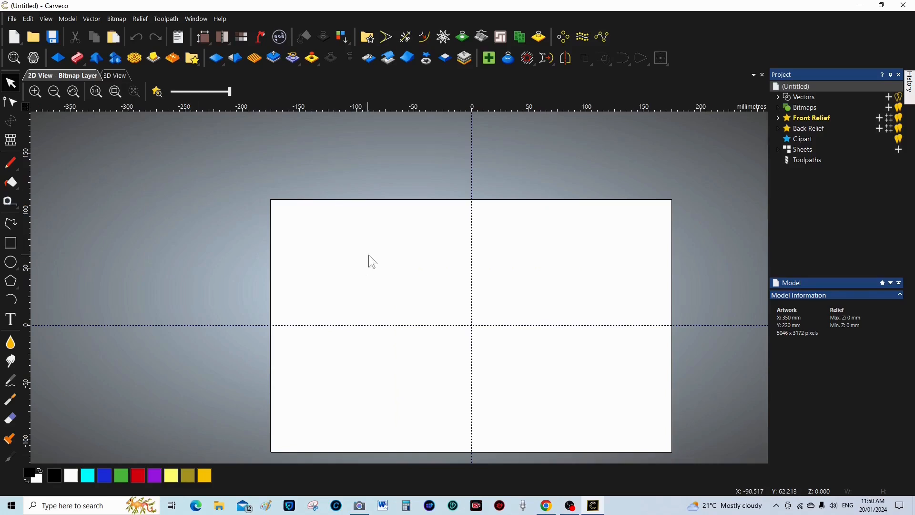
scroll(367, 254, up, 2)
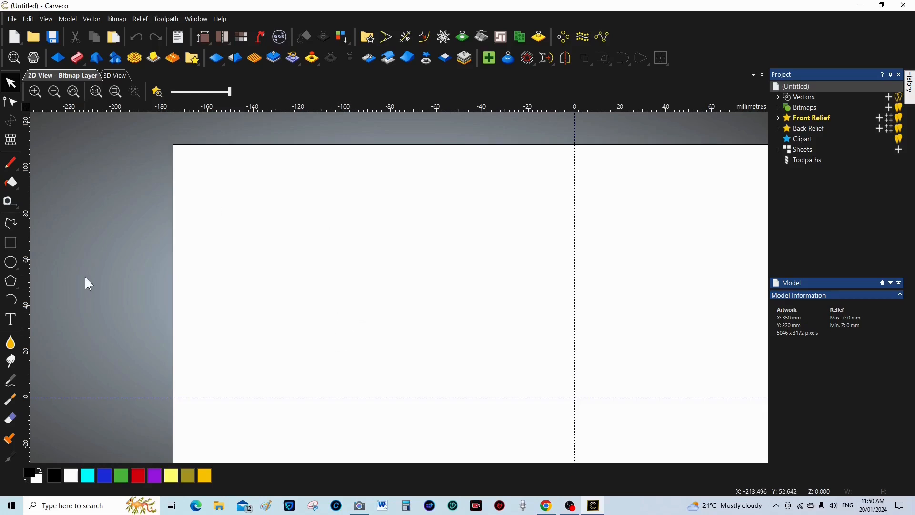
Draw a circle about 57.6 mm across on the left of the page, then deselect it
click(13, 263)
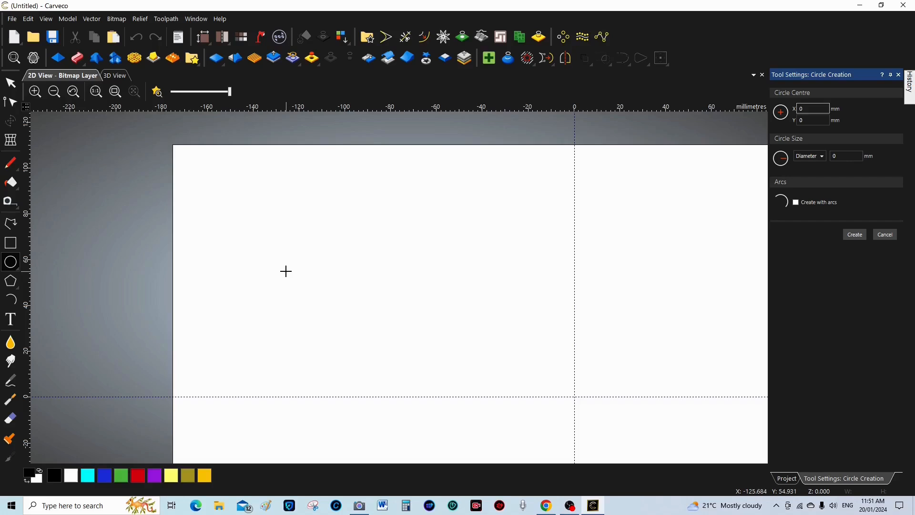
drag(290, 271, 328, 326)
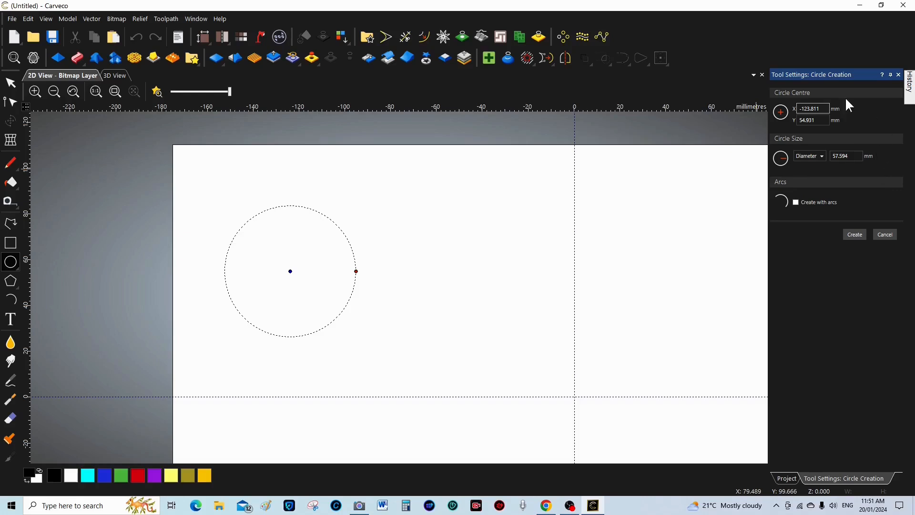
click(853, 234)
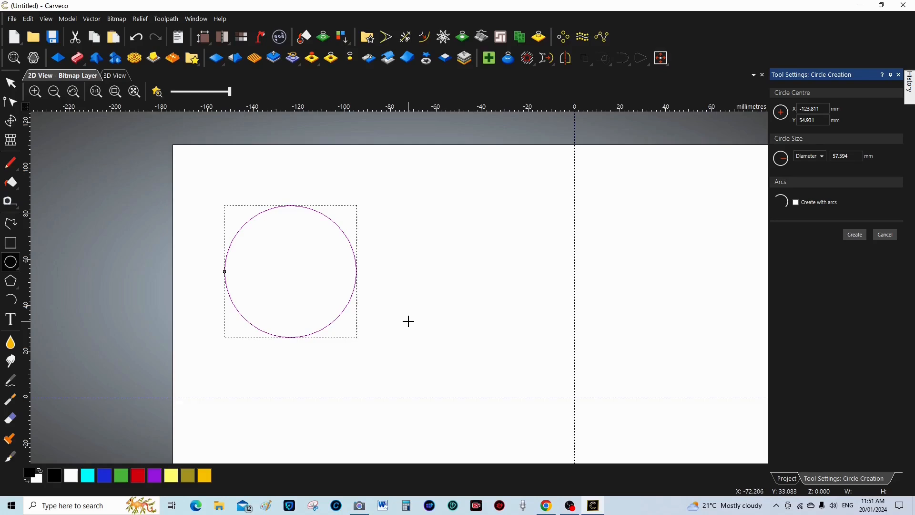
key(Escape)
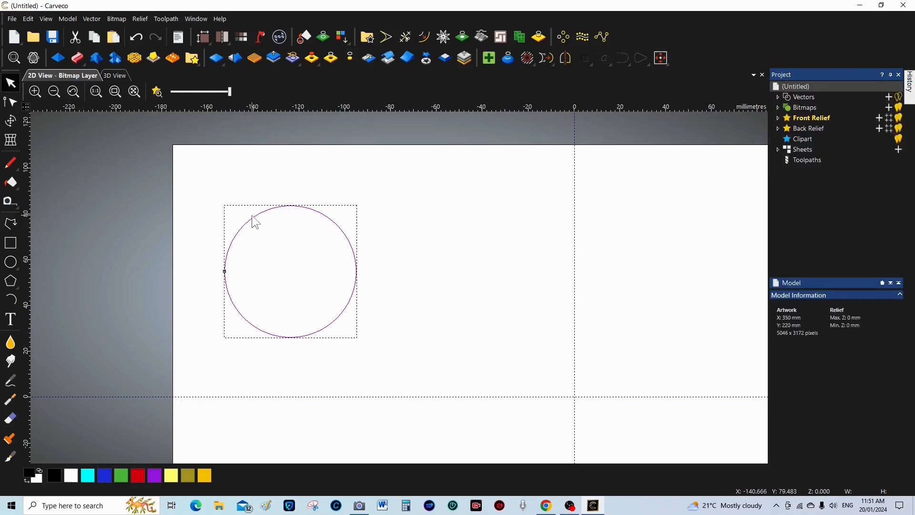
click(138, 243)
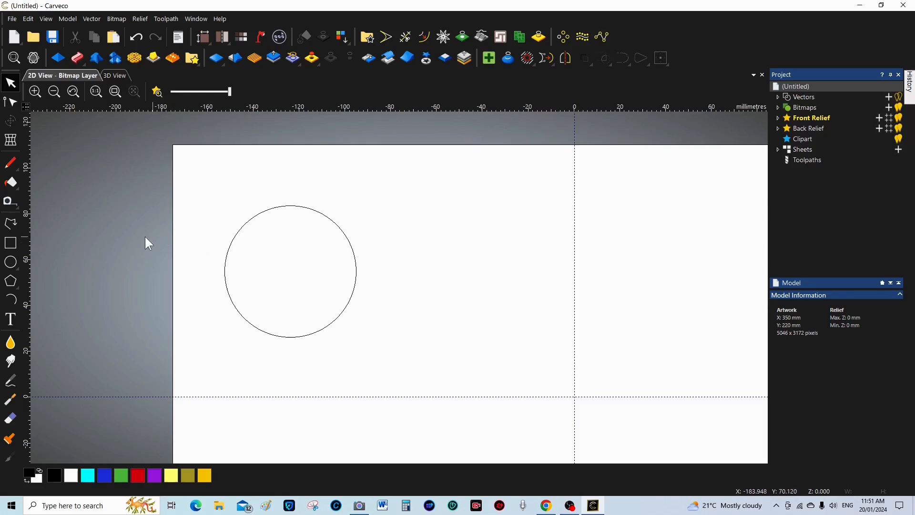
Draw a four-point open trapezoid polyline under the circle, its slanted sides ending inside it
click(12, 224)
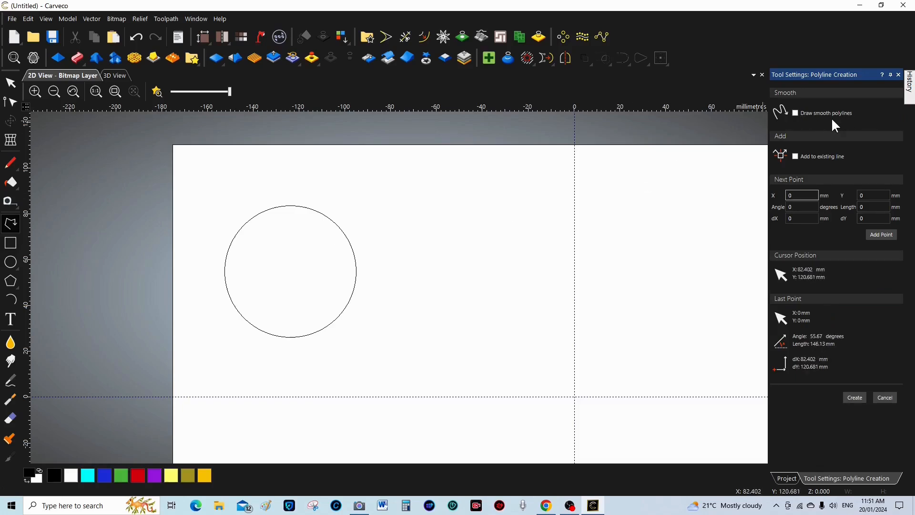
click(267, 314)
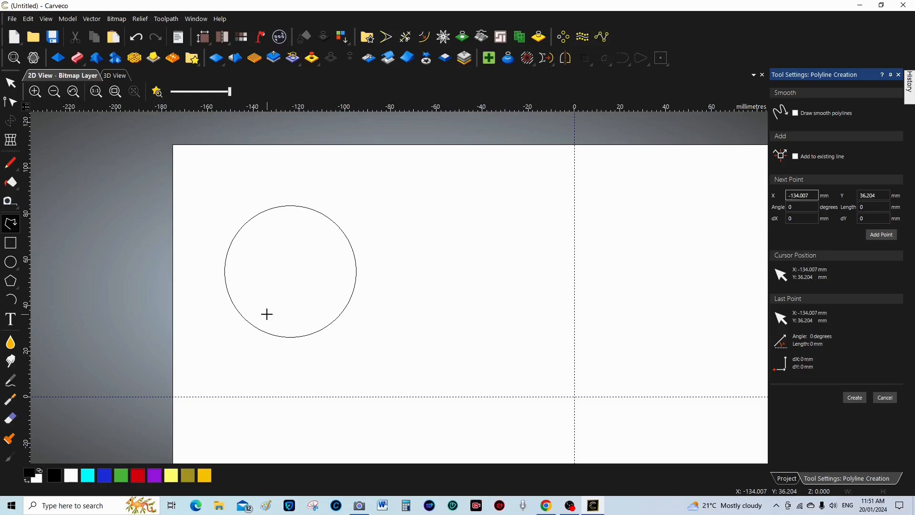
click(246, 357)
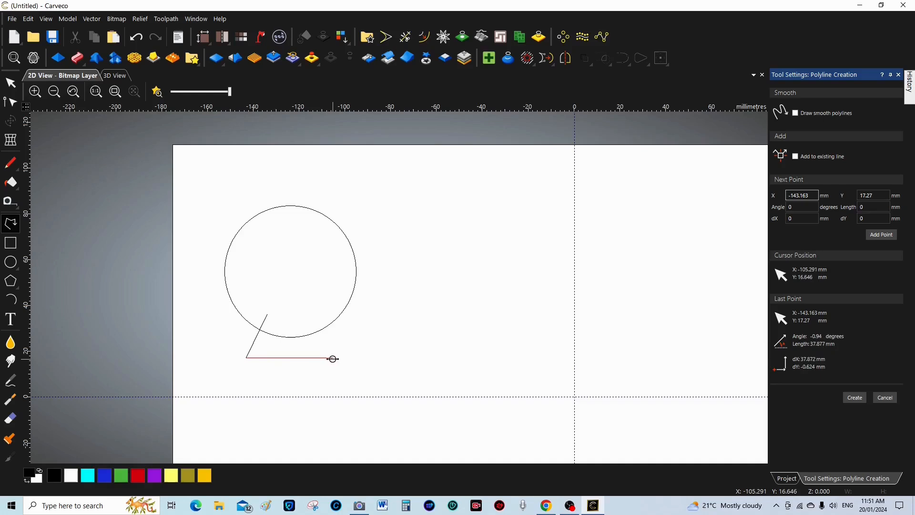
click(332, 358)
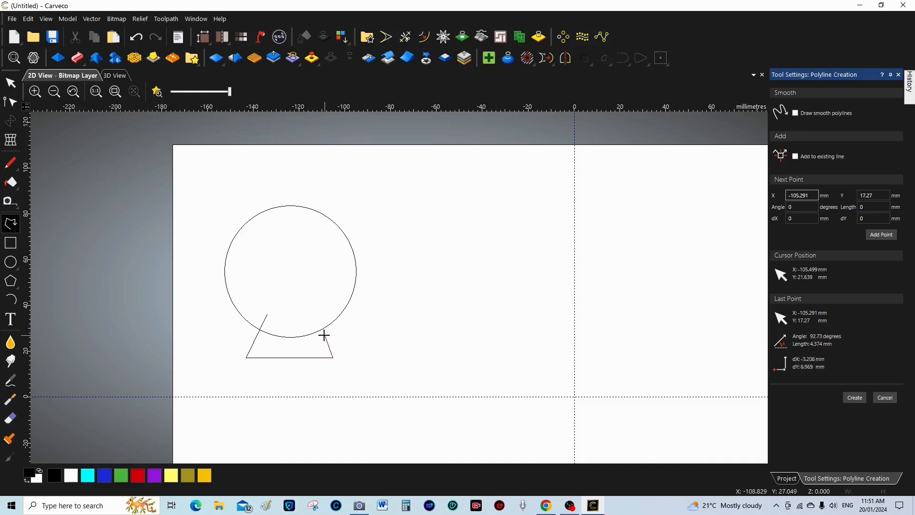
click(312, 313)
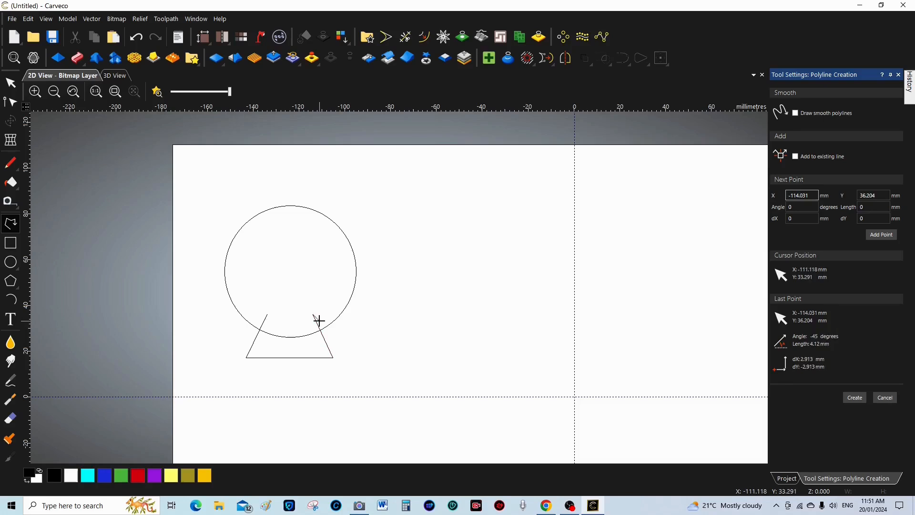
click(855, 398)
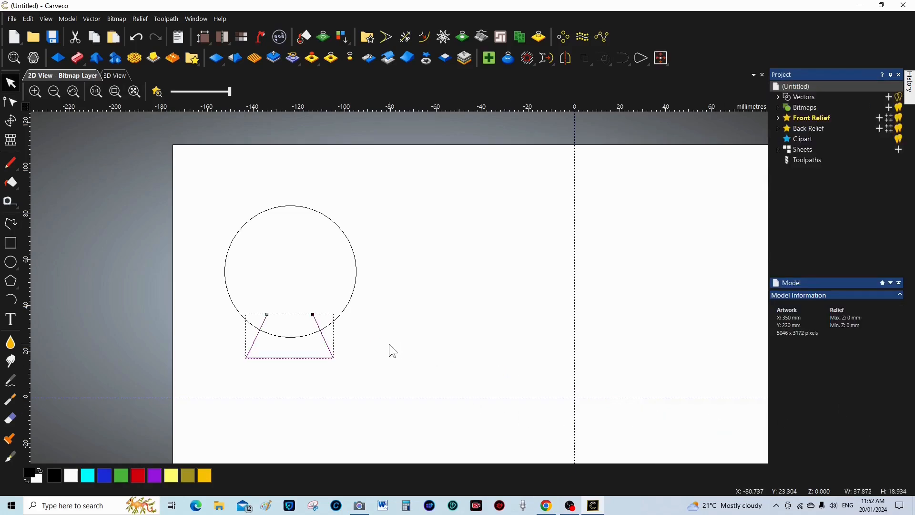
Trim away the circle's bottom arc and both inner side stubs, then box-select the two outline parts
click(132, 327)
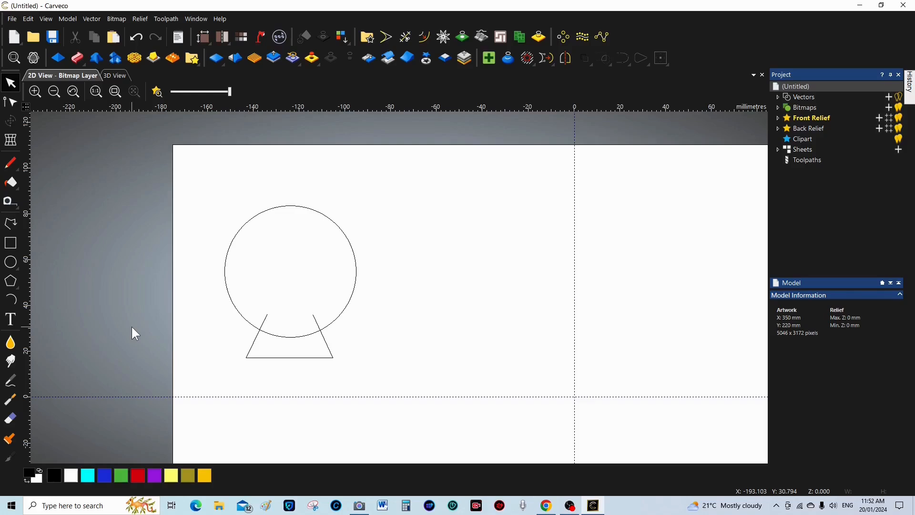
click(405, 38)
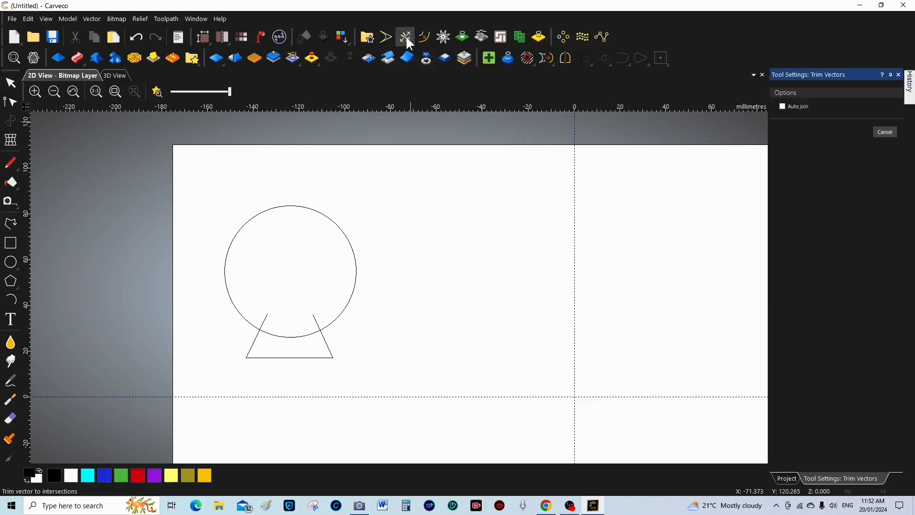
click(275, 336)
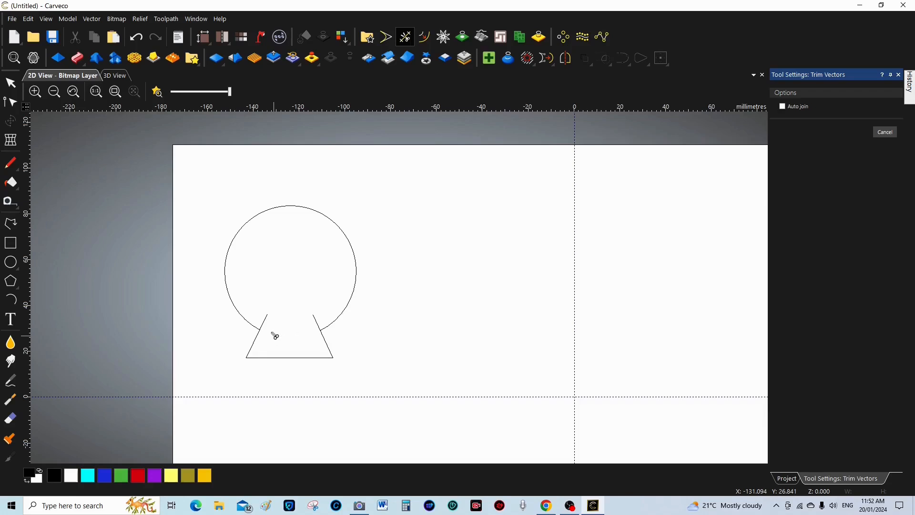
click(264, 320)
click(317, 322)
click(11, 84)
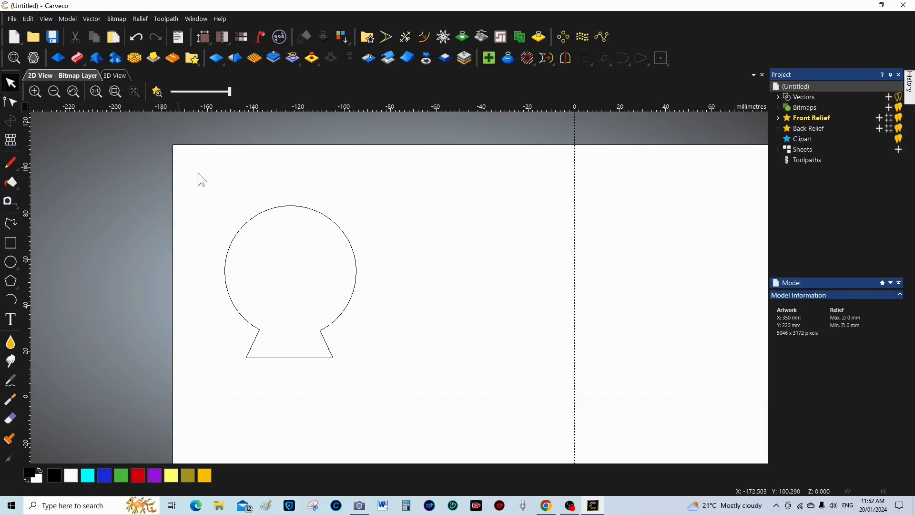
drag(211, 196, 378, 370)
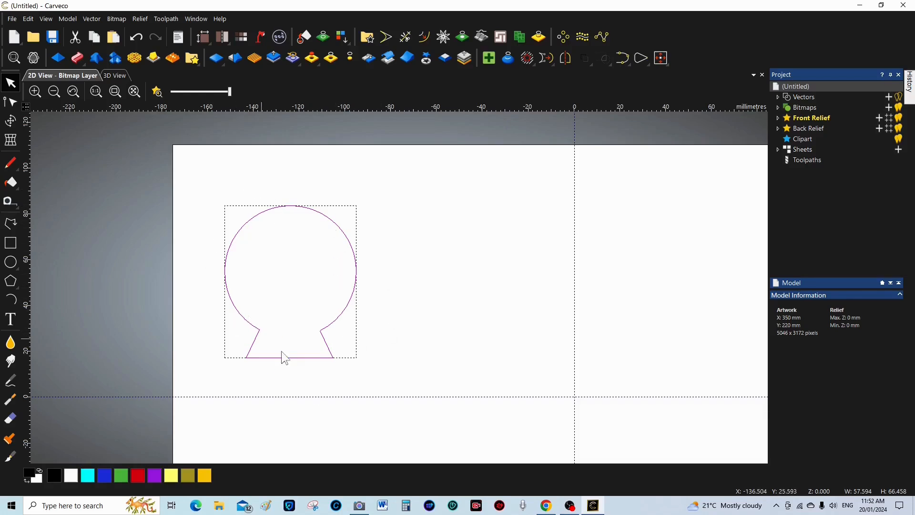
Join the globe circle and trapezoid base with Join Vectors (Coincident Nodes), then deselect
click(625, 60)
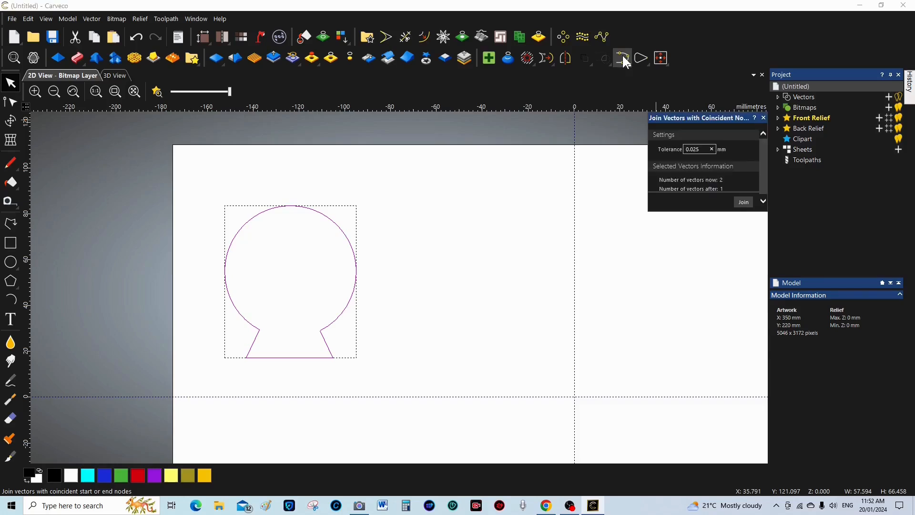
click(743, 202)
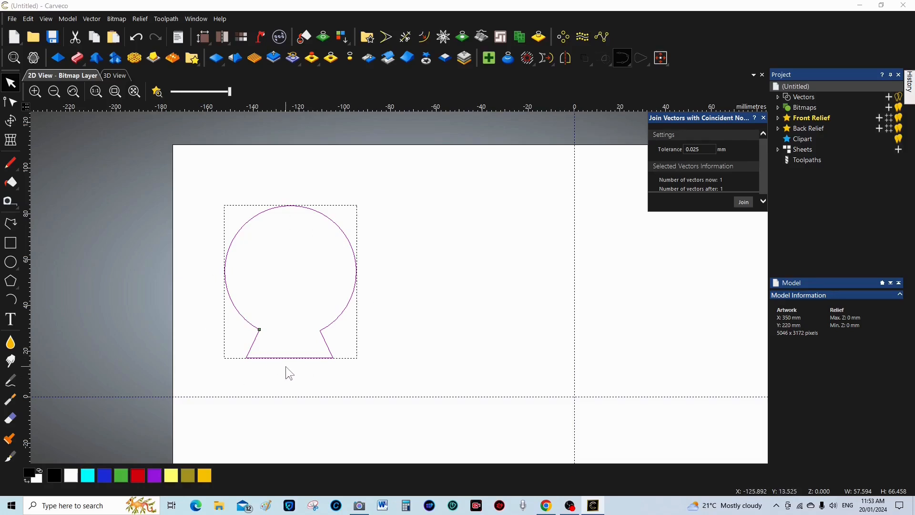
click(763, 118)
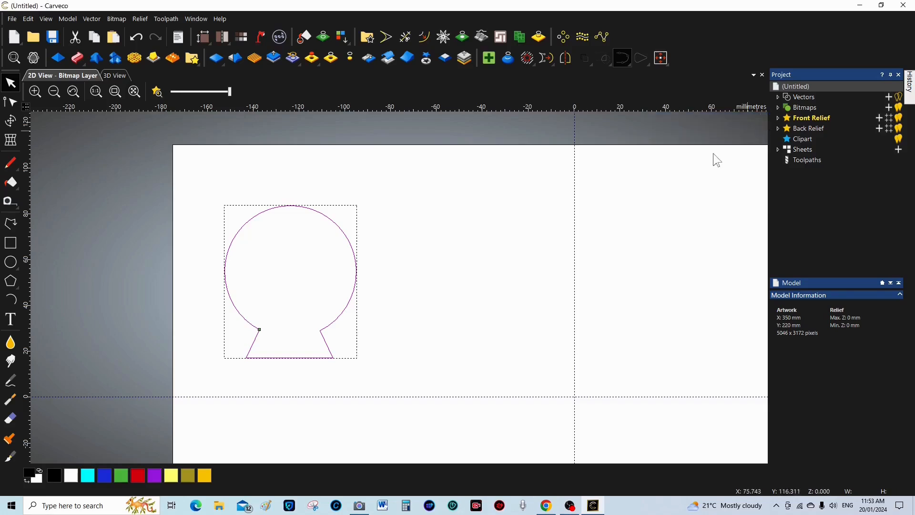
click(136, 256)
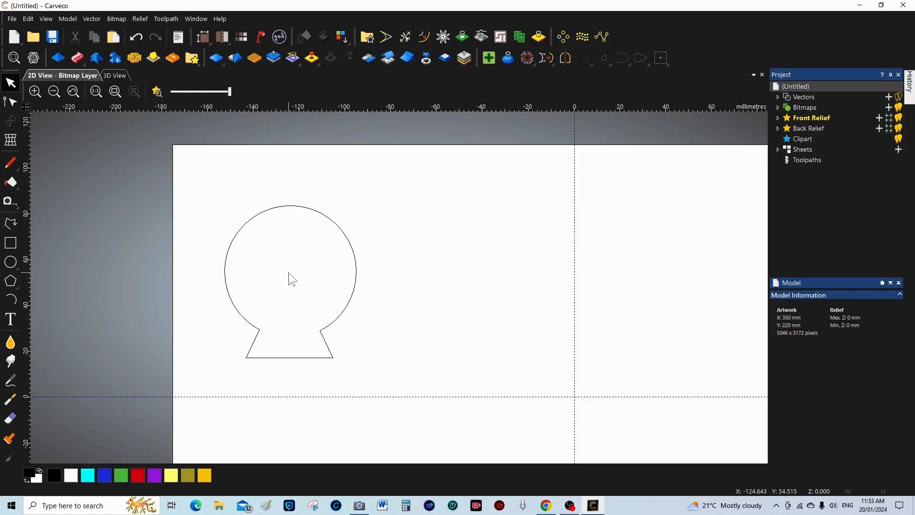
Draw an inner circle about 52.3 mm across inside the globe
click(11, 262)
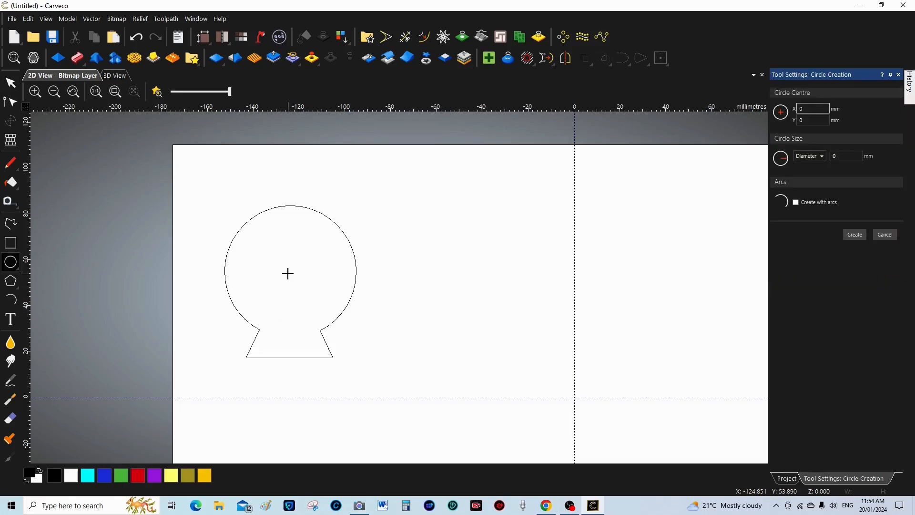
drag(287, 273, 296, 332)
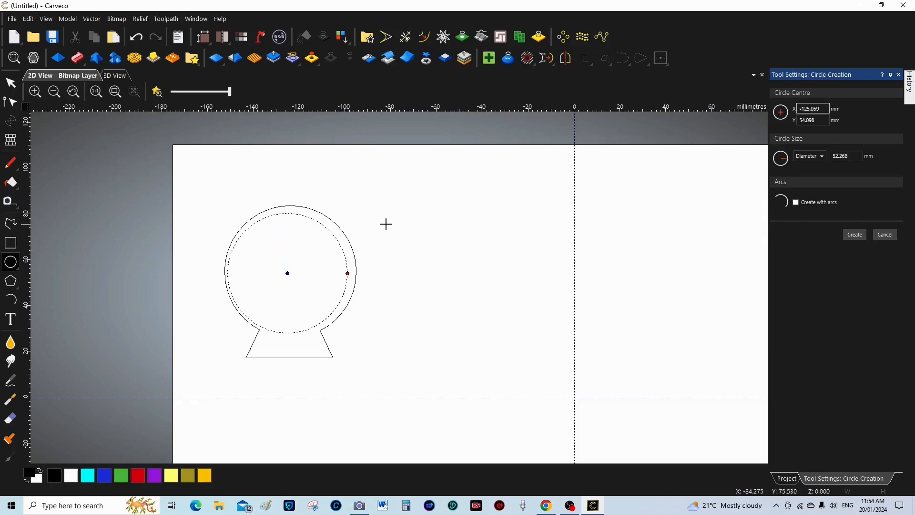
click(853, 235)
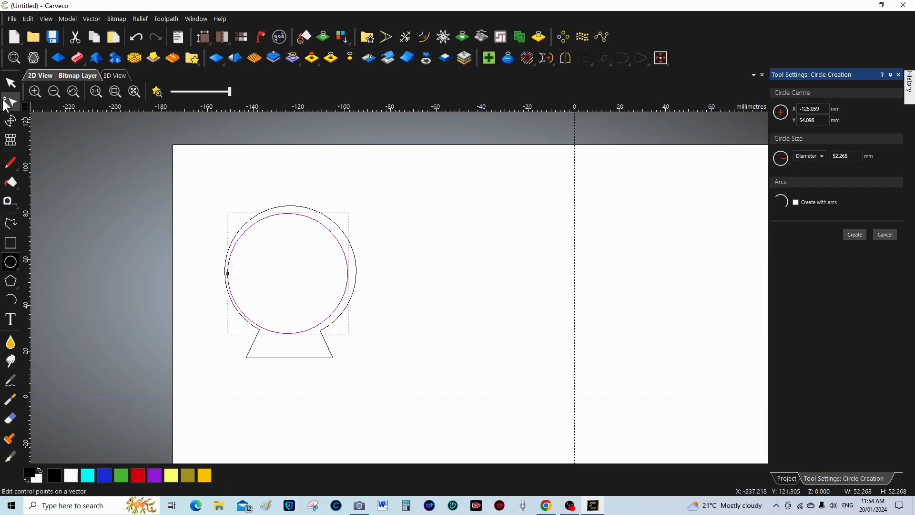
Nudge the inner circle right so it sits centred within the outer ring
click(11, 122)
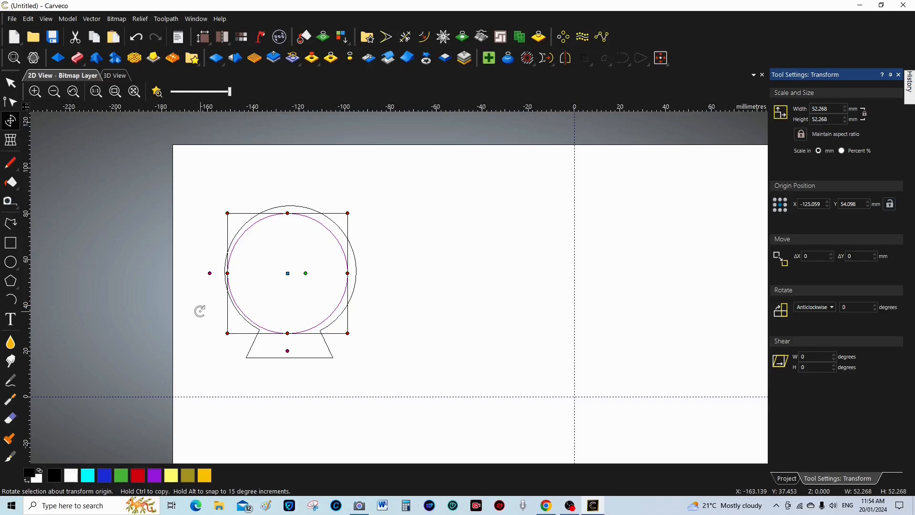
key(Right)
key(Right)
key(Right)
key(Right)
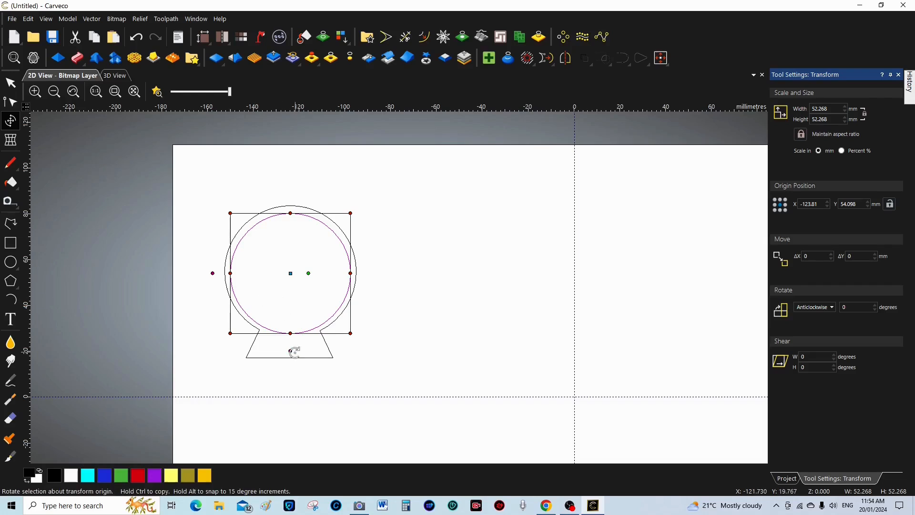
key(Escape)
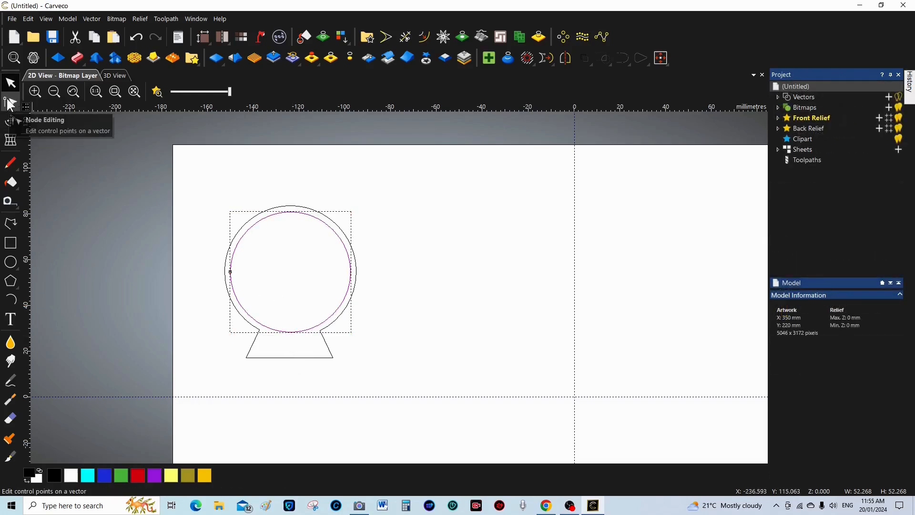
Node-edit the inner circle, lowering its top and raising its bottom and sides into a wave-topped bowl
click(10, 102)
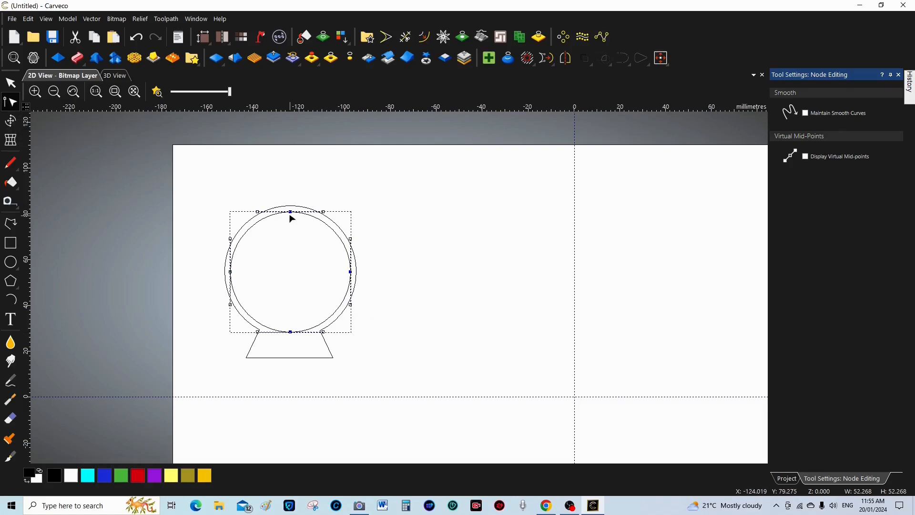
drag(289, 212, 288, 284)
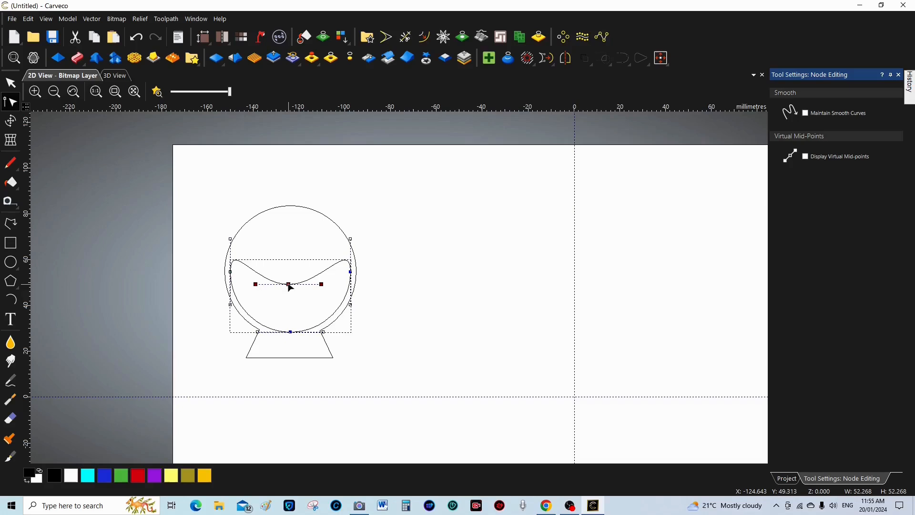
drag(289, 286, 290, 277)
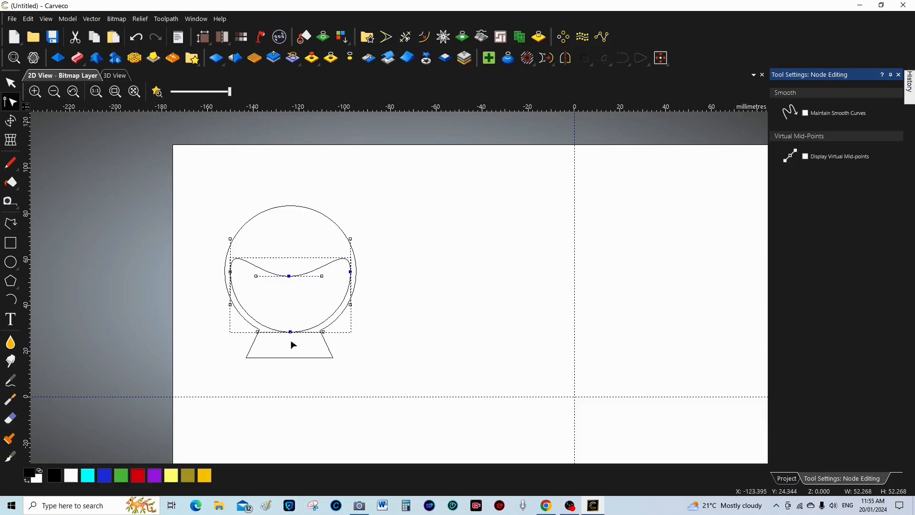
drag(290, 332, 287, 315)
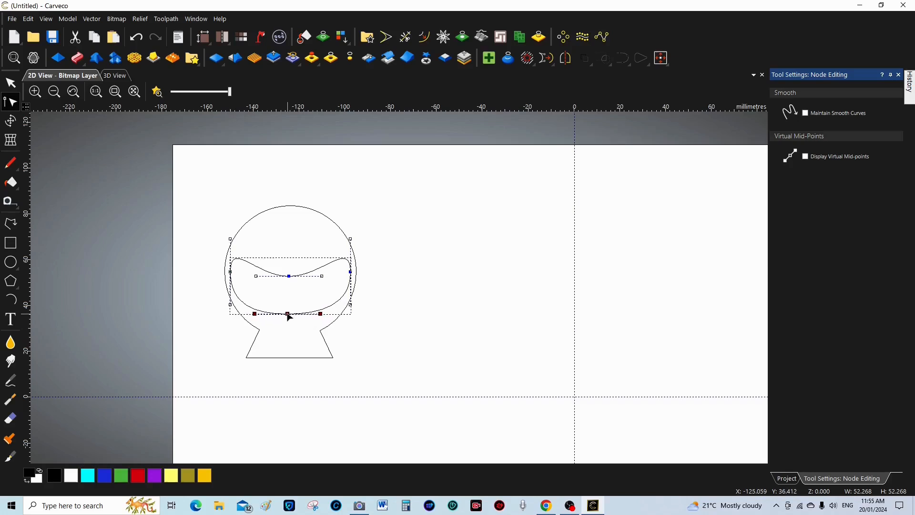
drag(288, 314, 287, 314)
drag(230, 304, 240, 305)
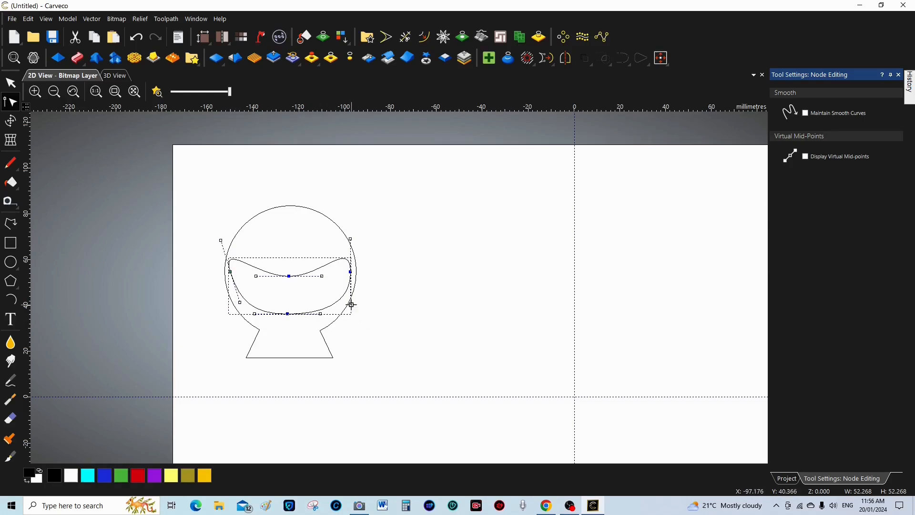
drag(350, 304, 338, 306)
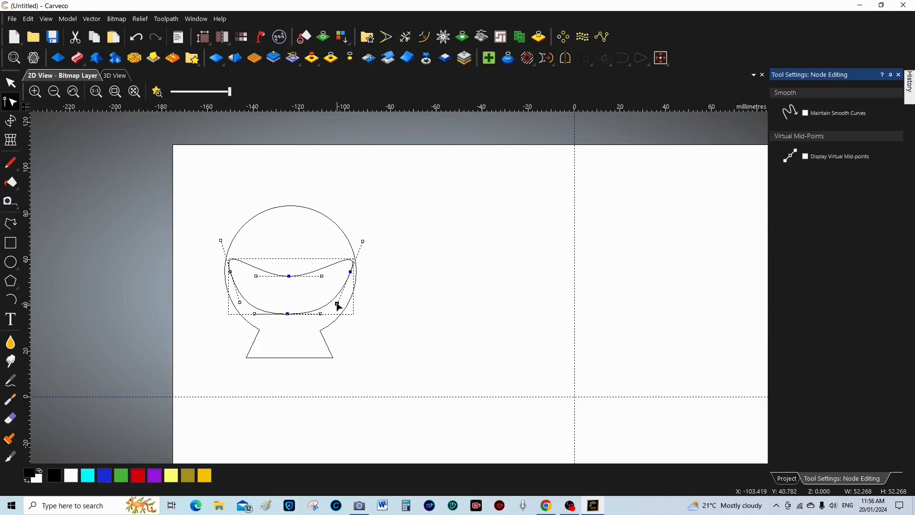
drag(288, 314, 288, 310)
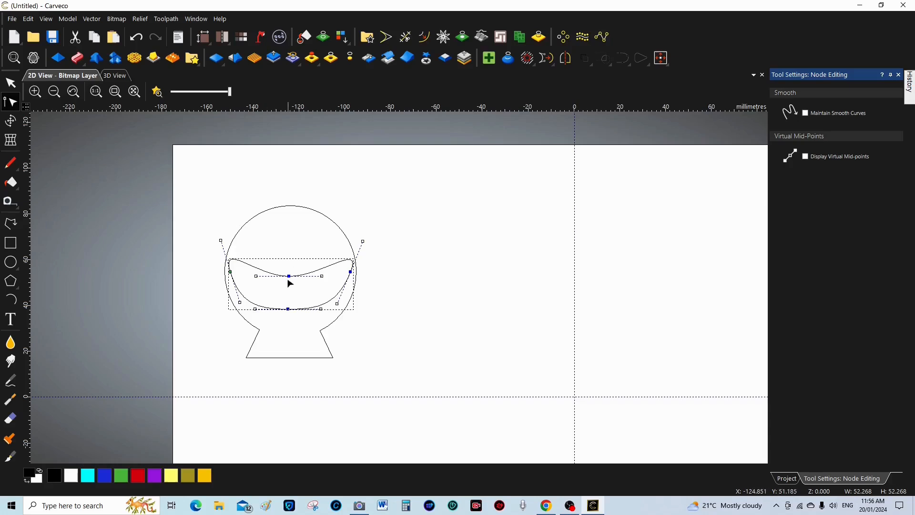
drag(287, 276, 287, 278)
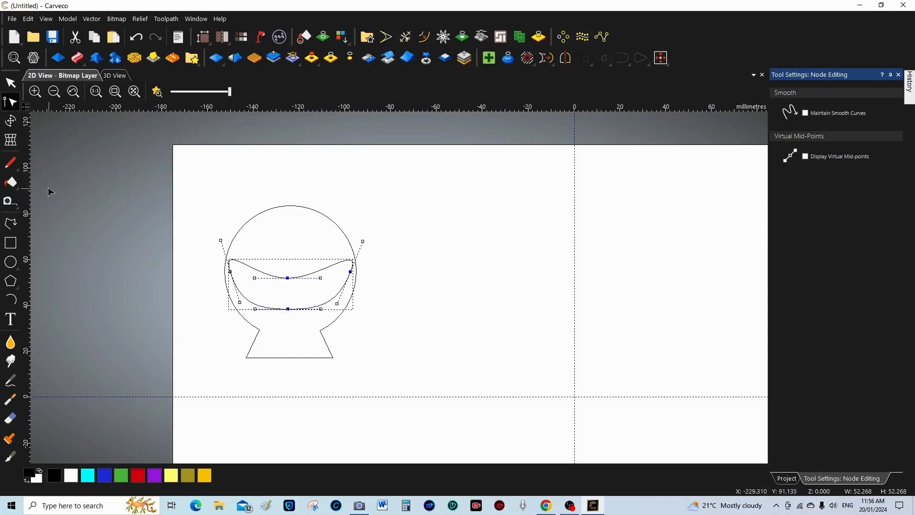
Deselect the finished band, then zoom and pan so the snow globe fills the view
click(13, 86)
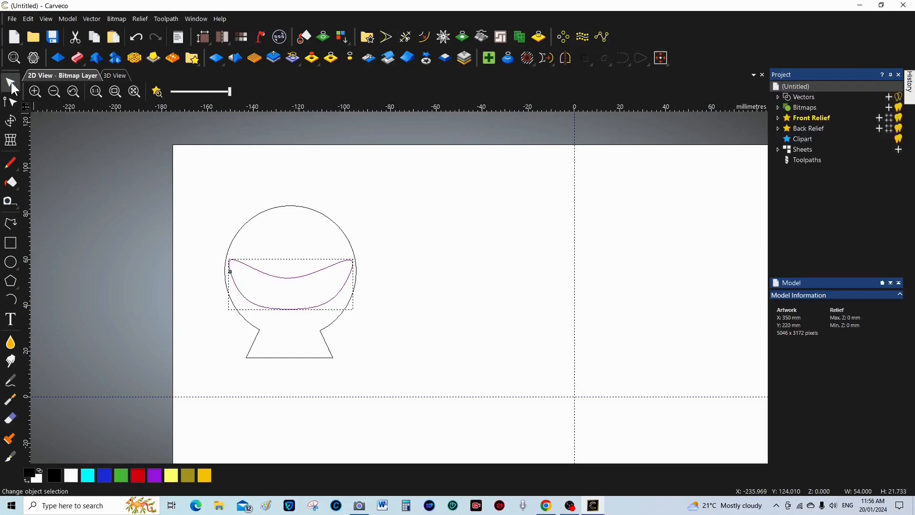
click(141, 319)
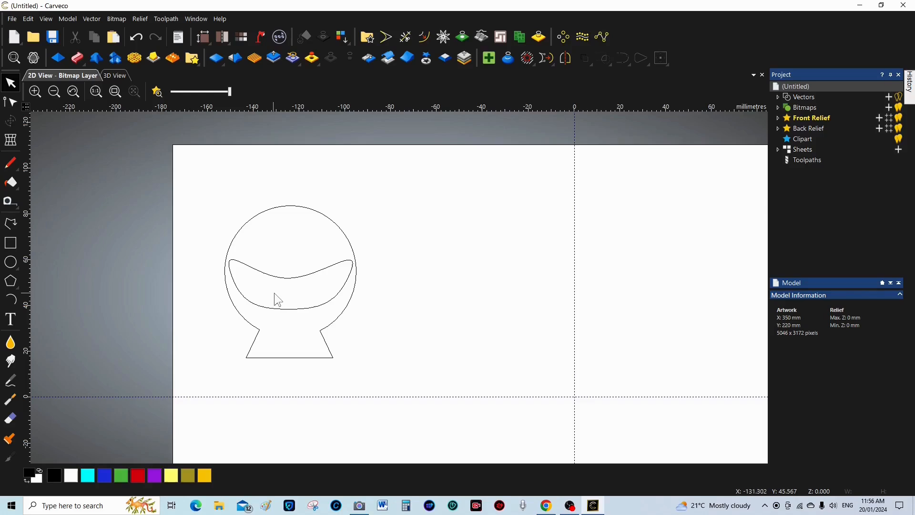
scroll(283, 295, up, 1)
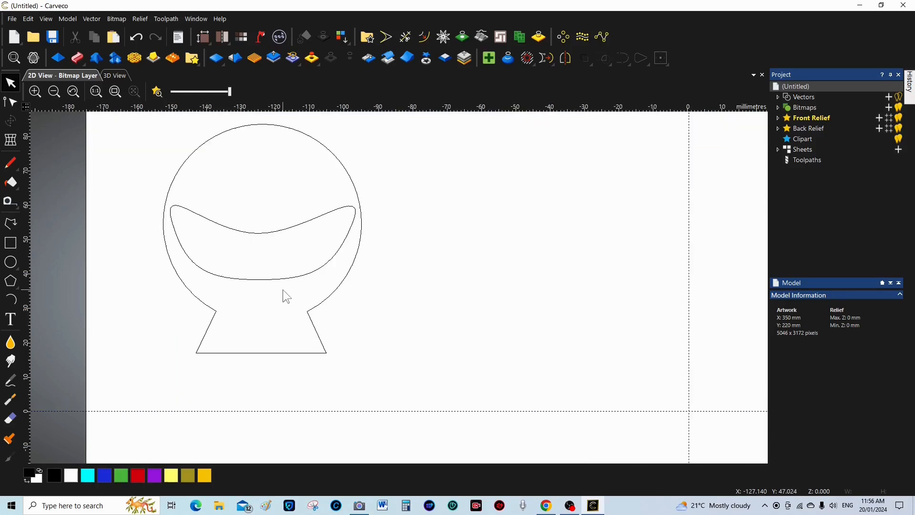
scroll(499, 300, down, 2)
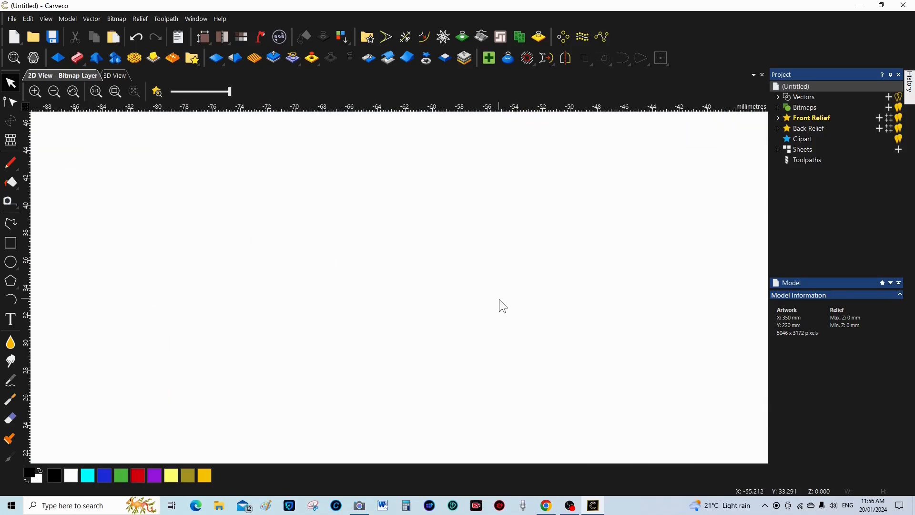
scroll(360, 274, up, 1)
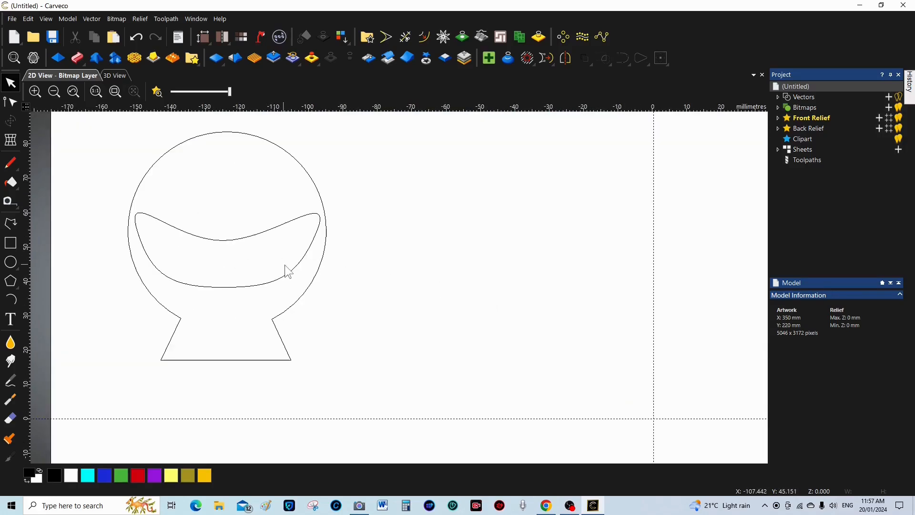
scroll(282, 265, up, 1)
mouse_move(184, 251)
middle_down()
mouse_move(394, 286)
mouse_move(395, 271)
middle_up()
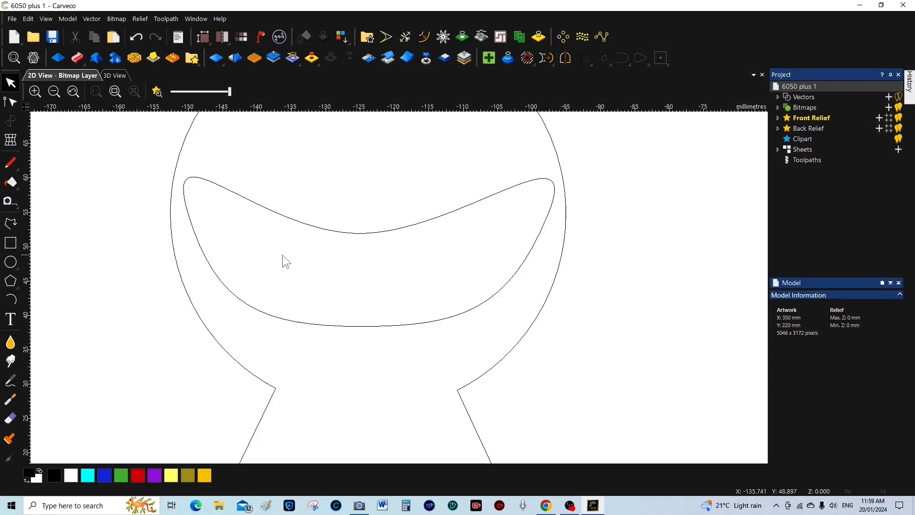
Draw a small circle about 10.56 mm across inside the wave-topped bowl shape
click(10, 261)
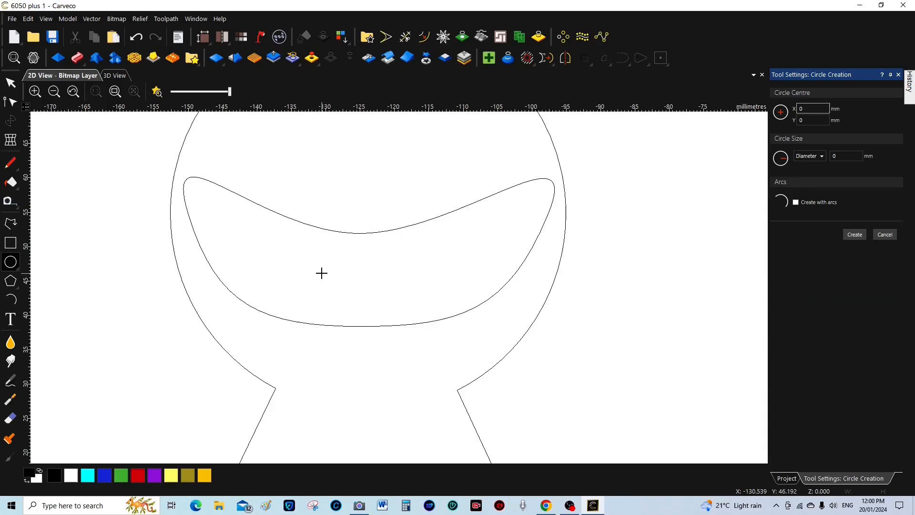
drag(322, 272, 328, 309)
click(852, 234)
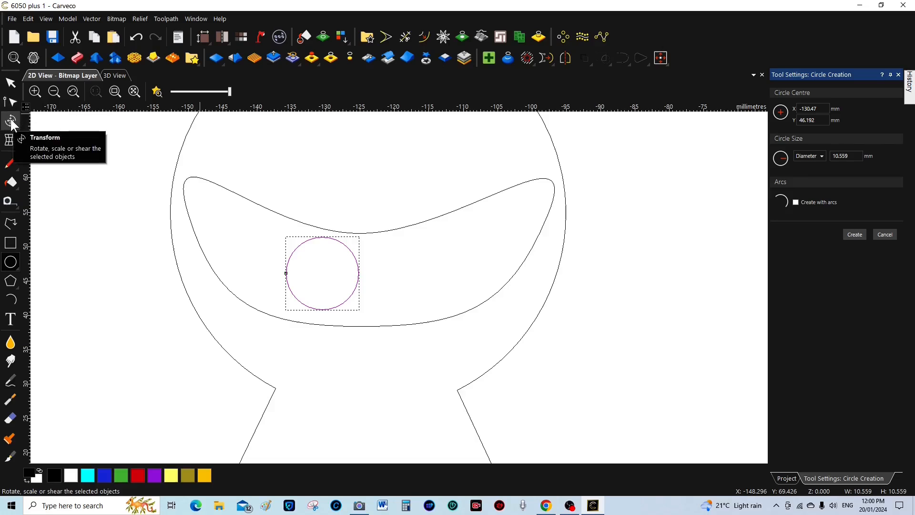
click(13, 101)
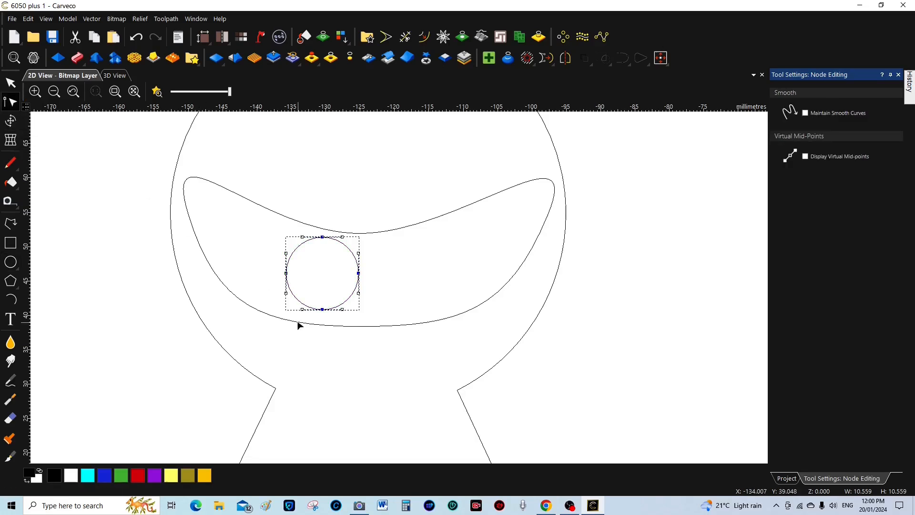
Drag the small circle's left node rightward, flattening it into a pill about 4.44 mm wide
click(286, 273)
drag(286, 273, 335, 274)
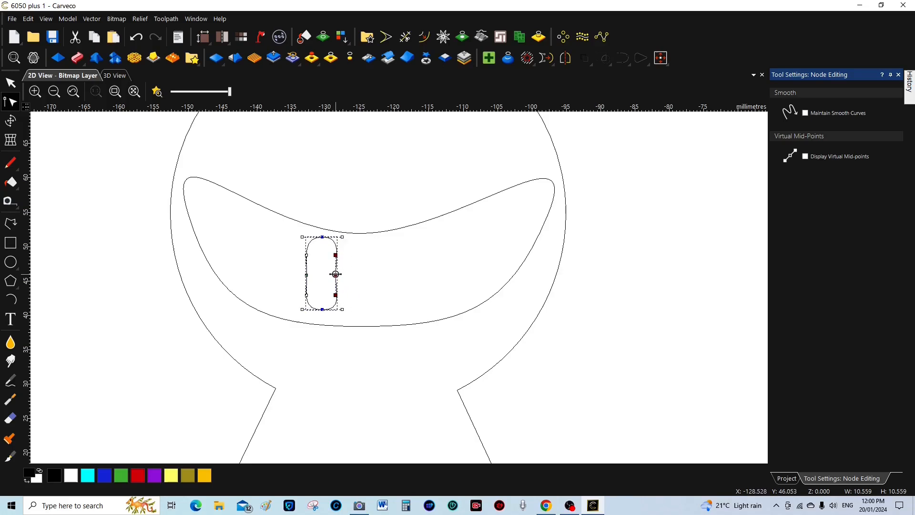
Slim the pill to 2.79 mm wide while keeping its 10.56 mm height
click(13, 121)
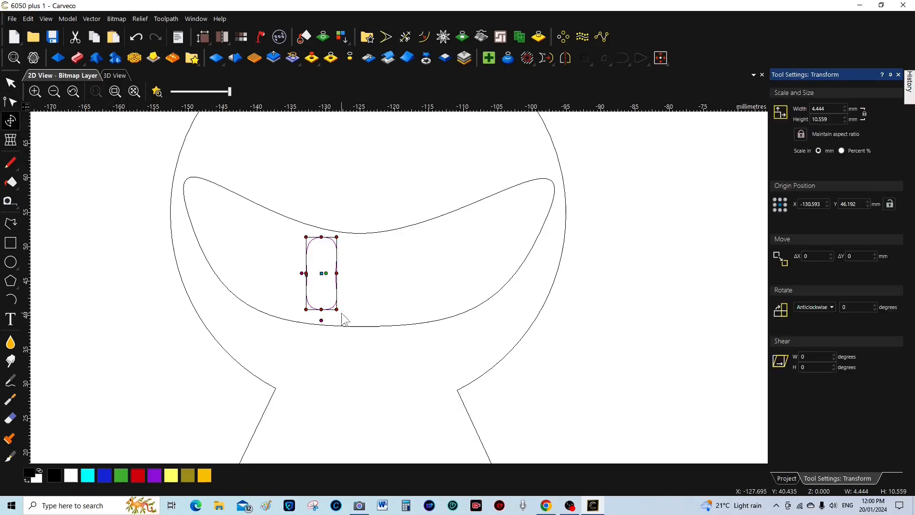
drag(306, 273, 333, 272)
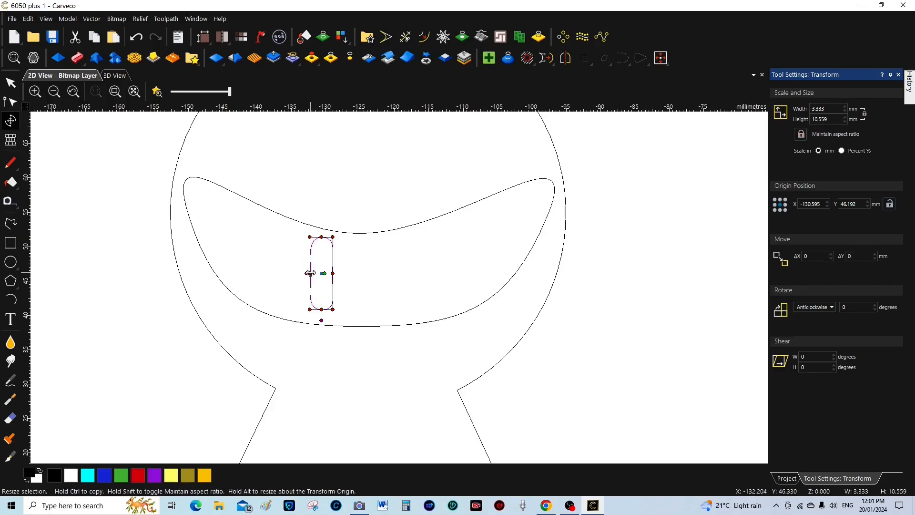
drag(309, 273, 311, 273)
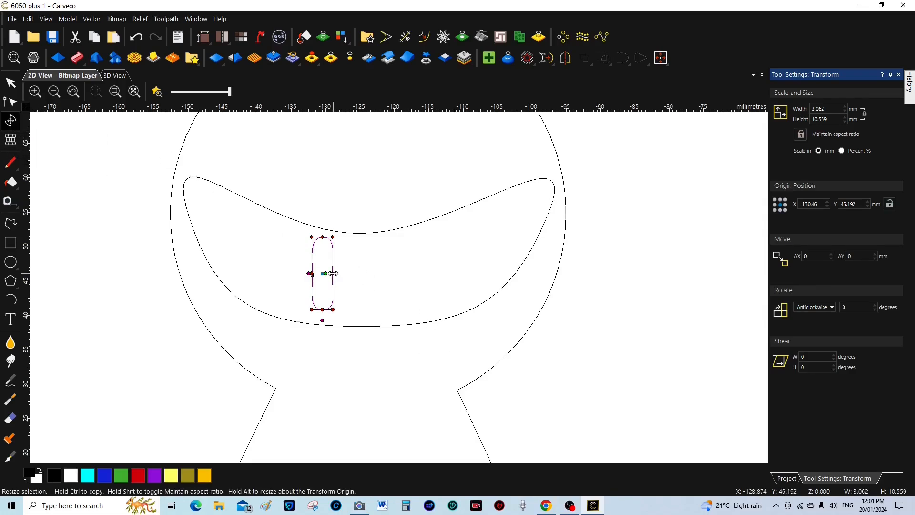
drag(333, 273, 331, 273)
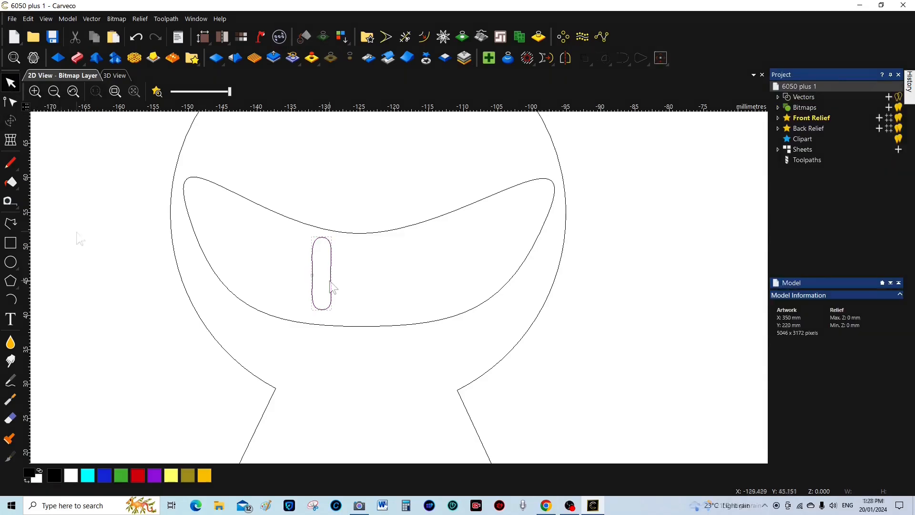
click(332, 286)
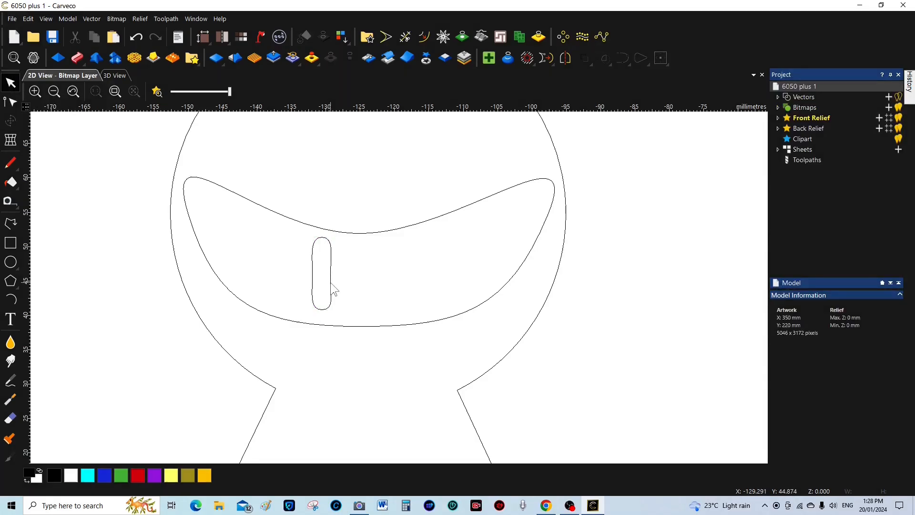
Shear the pill about -13.6 degrees so it slants sideways
click(331, 284)
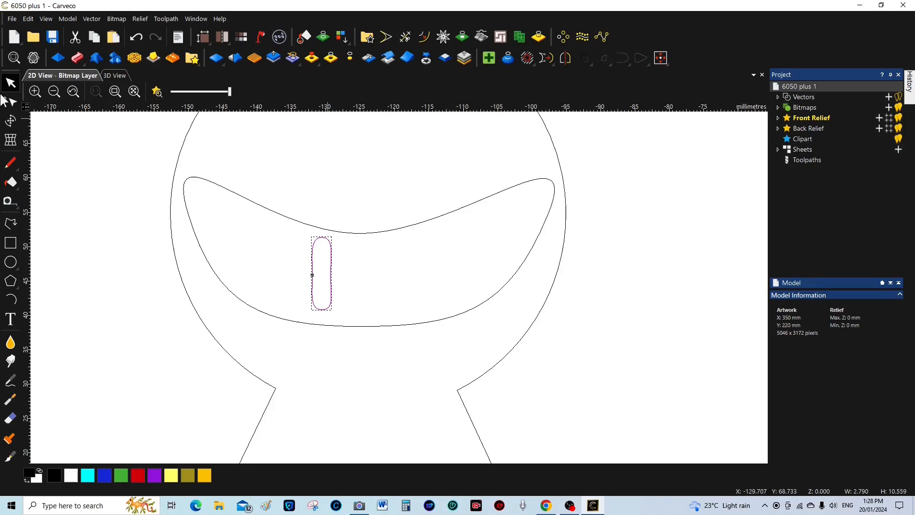
click(10, 121)
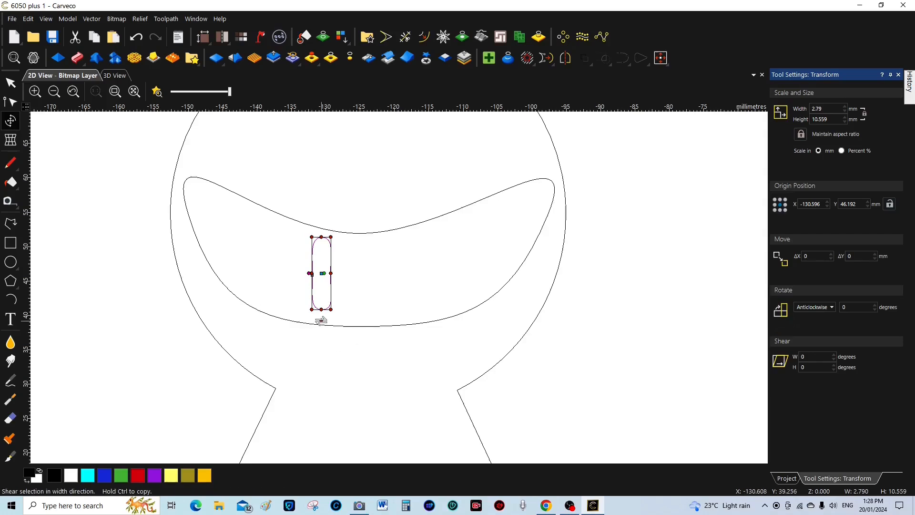
drag(321, 321, 332, 321)
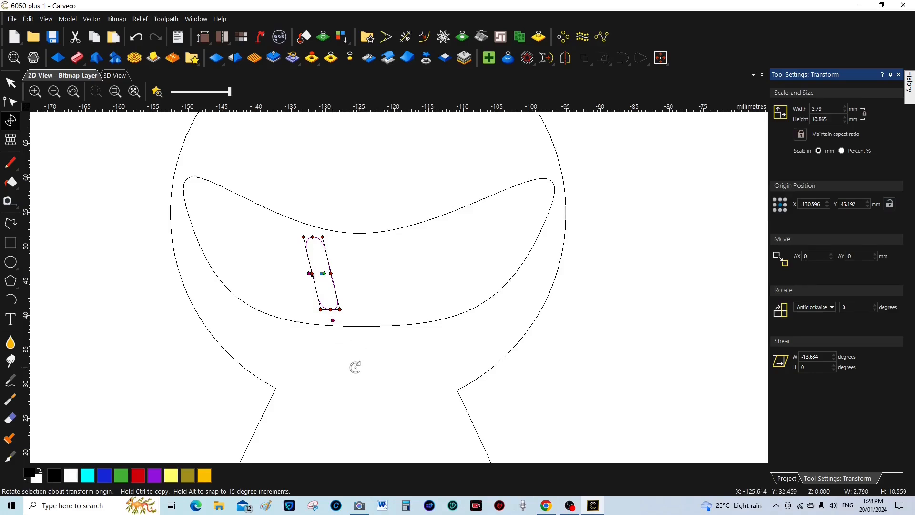
click(13, 85)
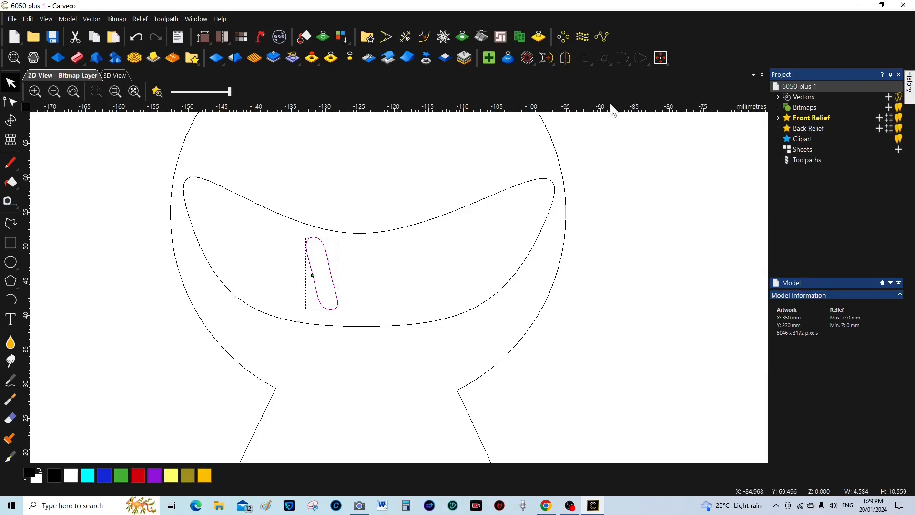
Block-copy the slanted pill into 3 columns and 1 row with a 3 mm X gap
click(562, 37)
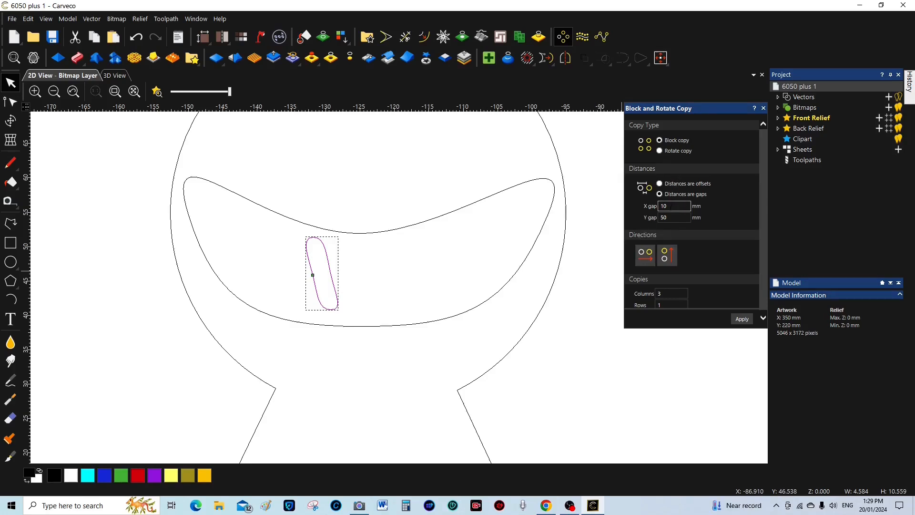
drag(668, 206, 664, 206)
click(741, 319)
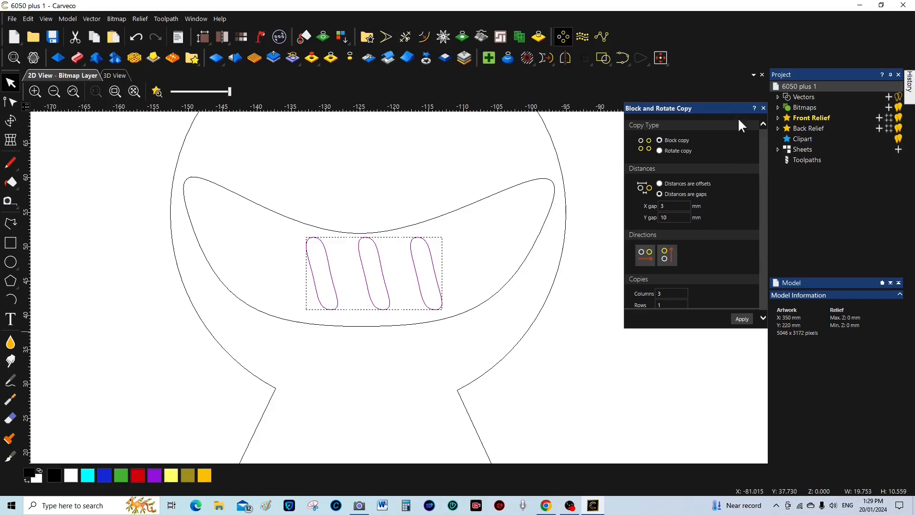
click(763, 109)
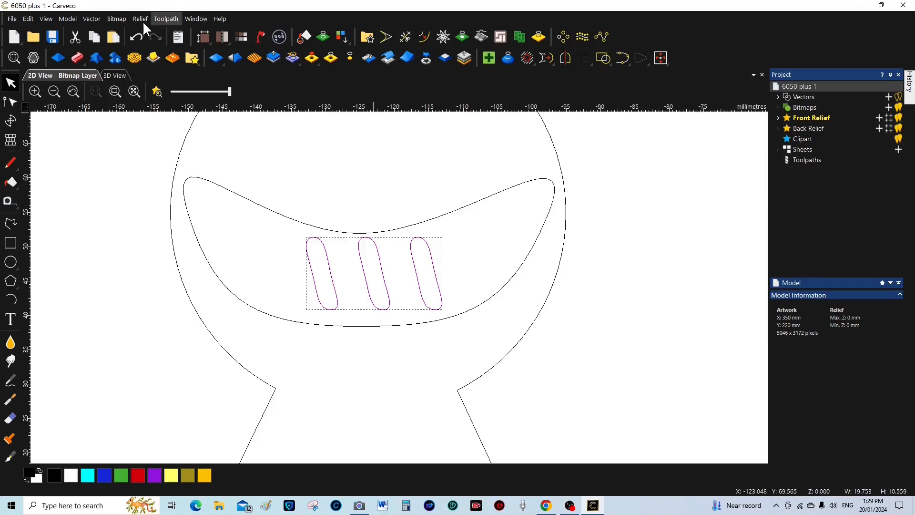
Undo the slot copies and recopy the three slanted slots with 1 mm X and Y gaps
click(136, 34)
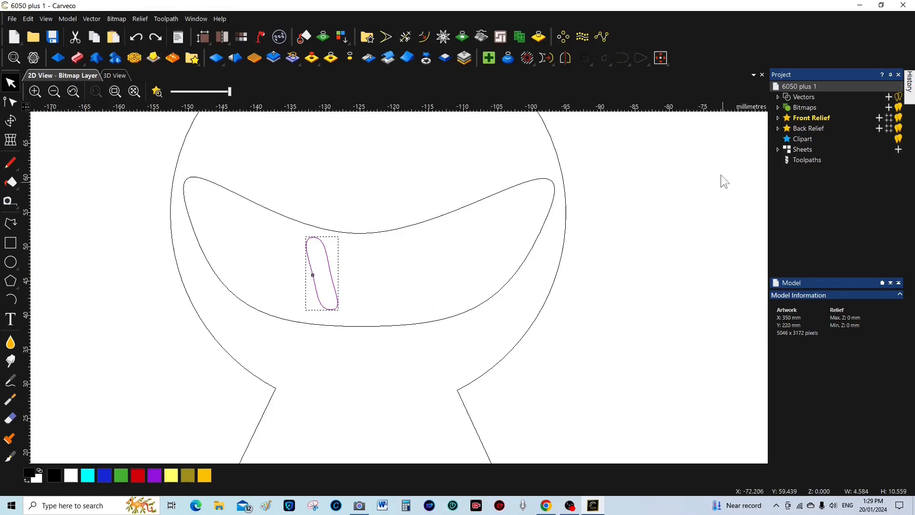
click(565, 35)
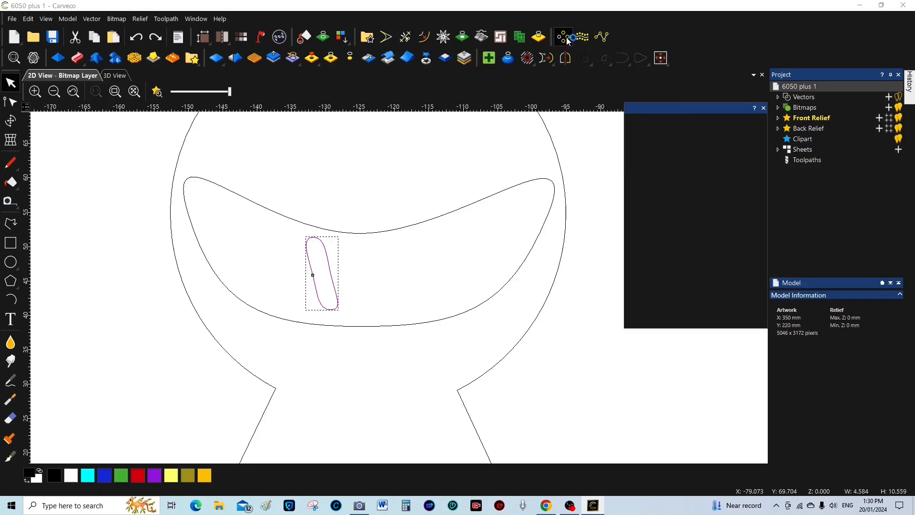
click(665, 217)
key(BackSpace)
text(10)
key(Tab)
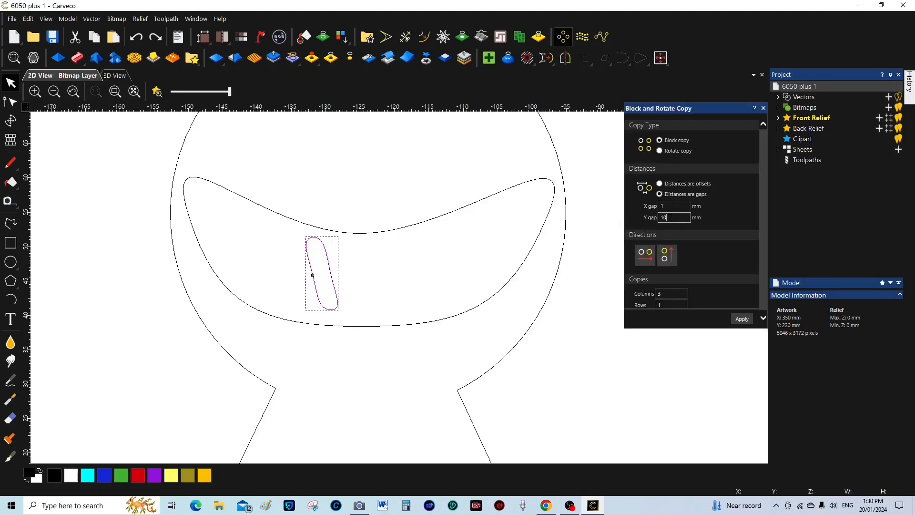
text(1)
click(741, 318)
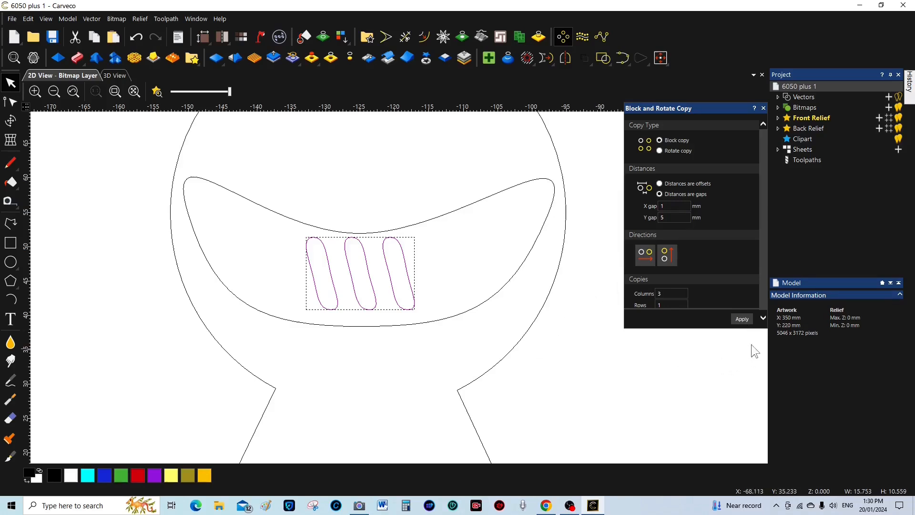
click(762, 108)
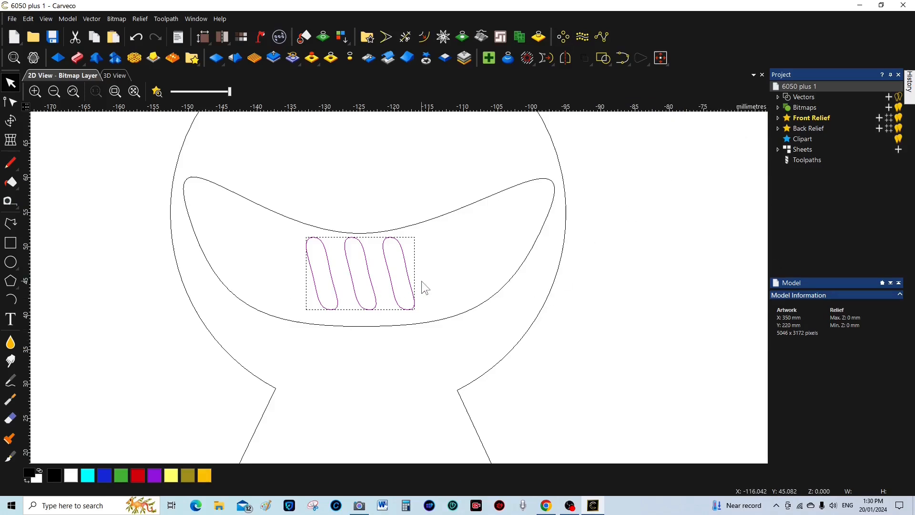
Nudge the three slanted slots down and right to centre them in the bowl, then deselect
scroll(379, 329, down, 5)
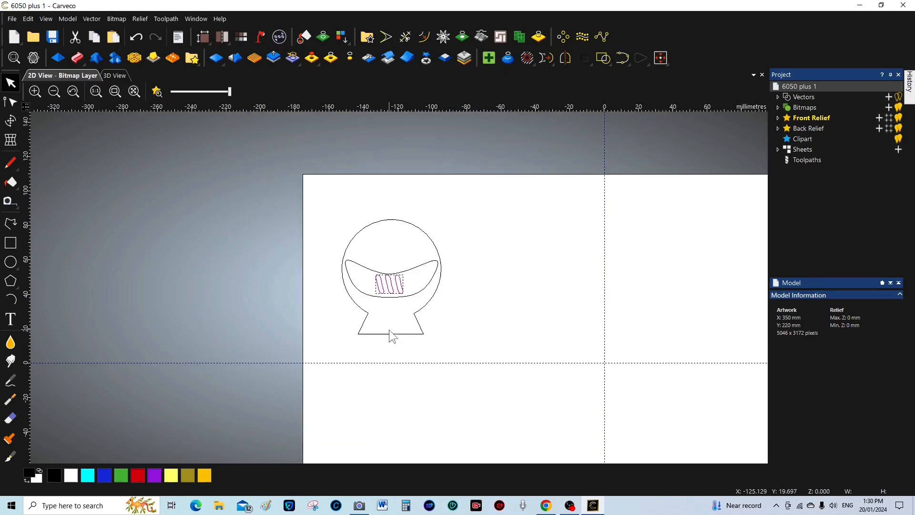
scroll(390, 325, up, 1)
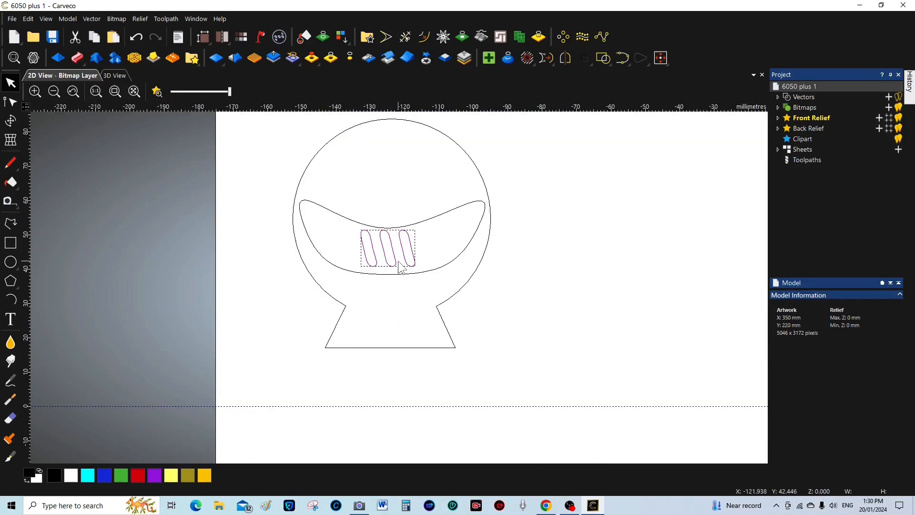
scroll(399, 265, up, 2)
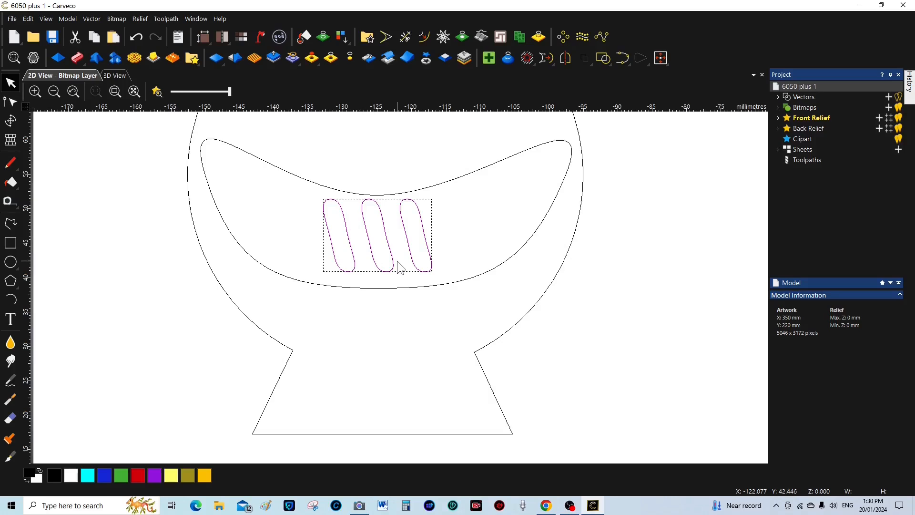
key(Down)
key(Down)
key(Down)
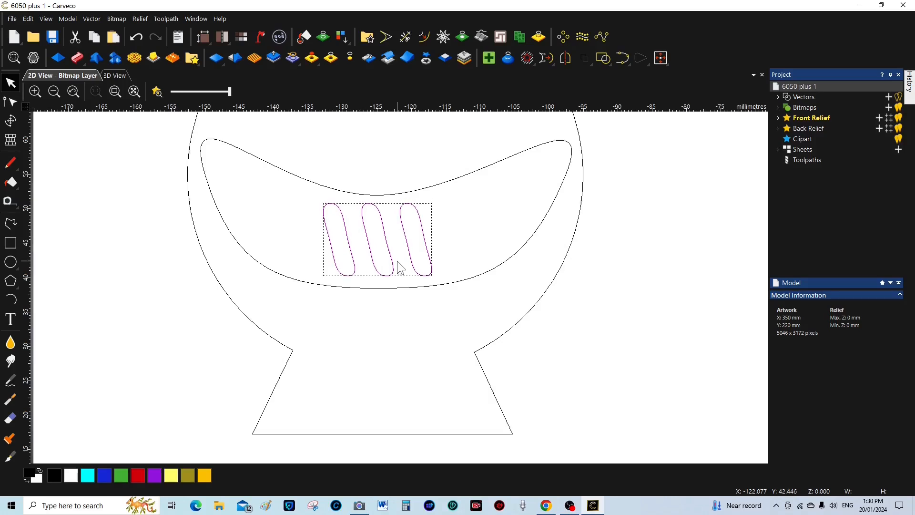
key(Right)
key(Right)
key(Right)
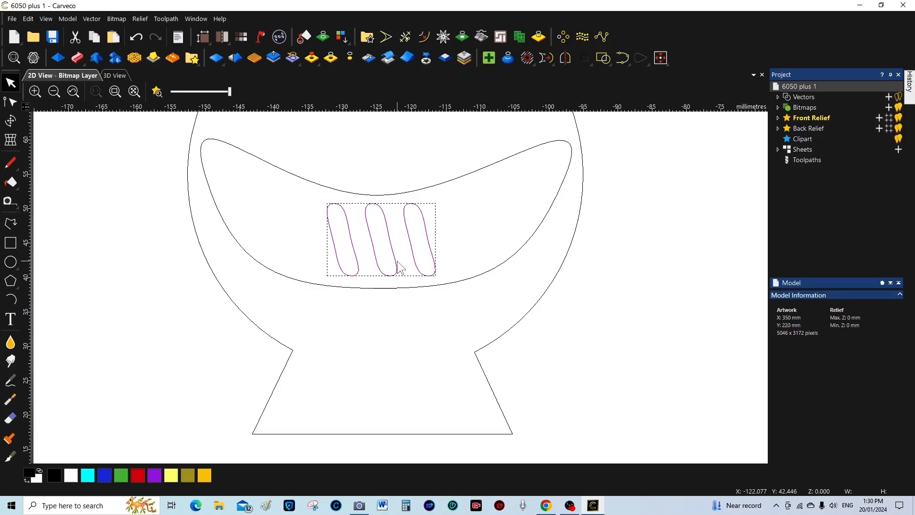
key(Down)
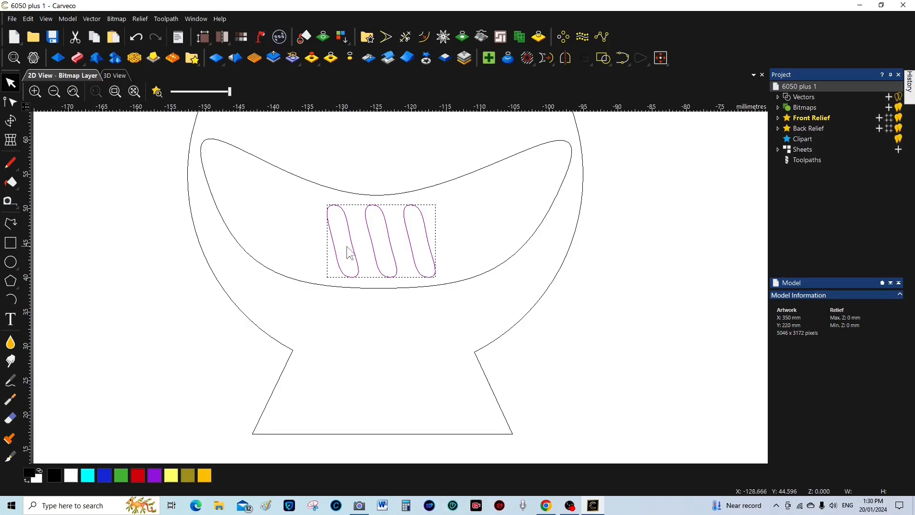
click(178, 328)
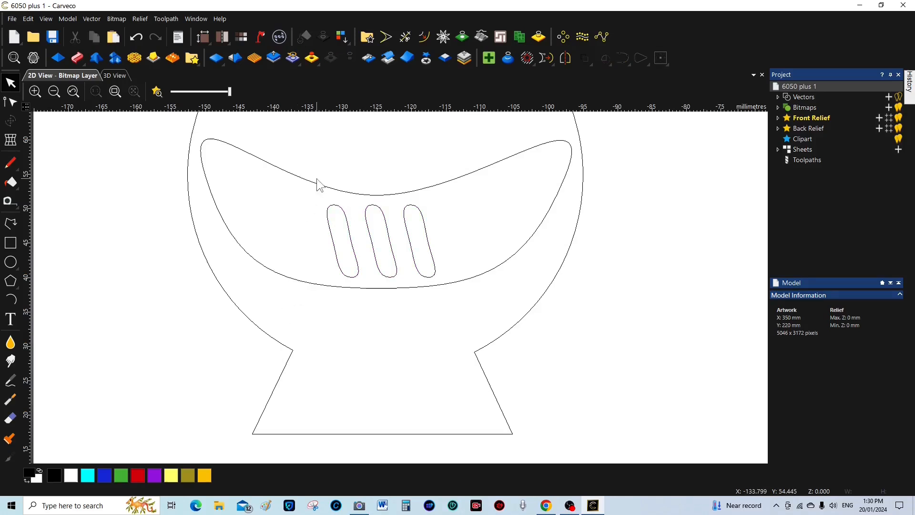
drag(316, 202, 442, 279)
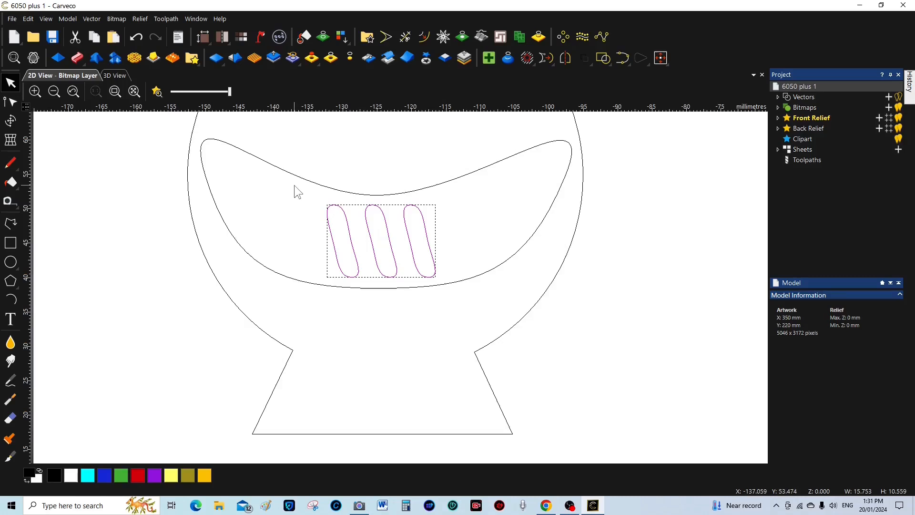
click(317, 184)
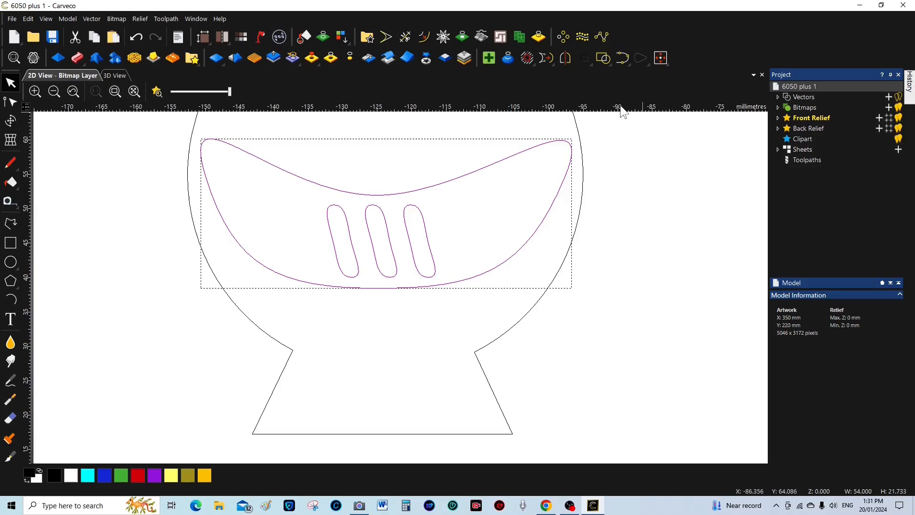
click(590, 63)
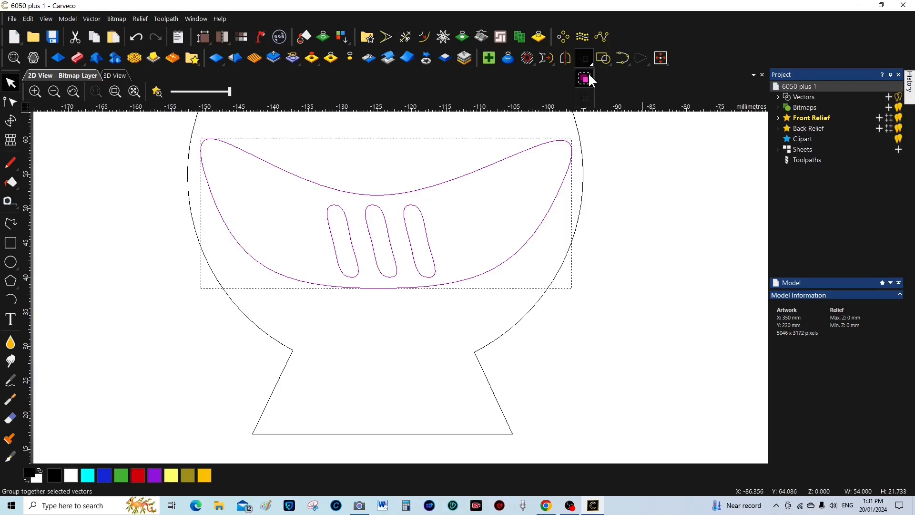
click(585, 76)
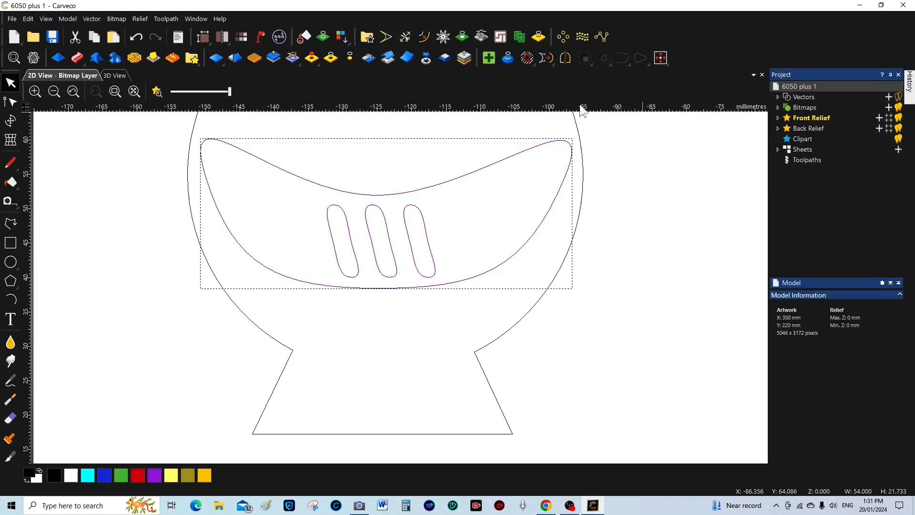
click(628, 211)
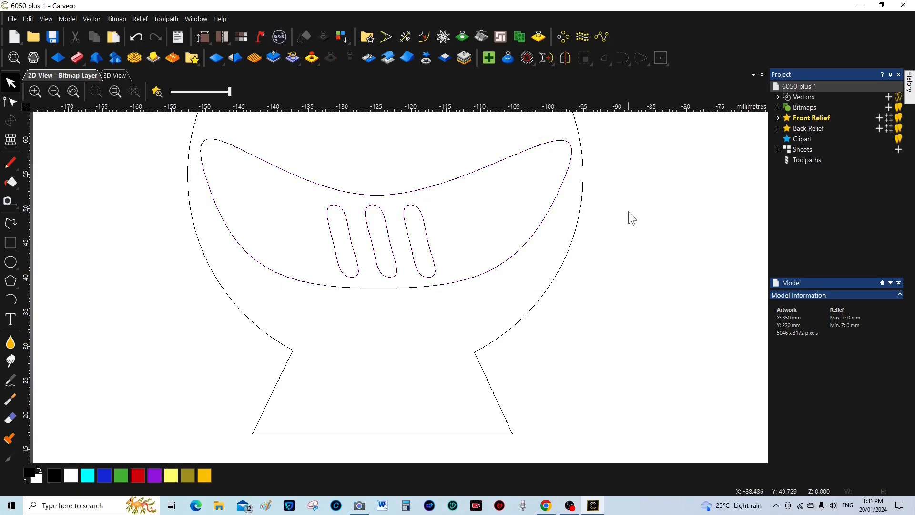
click(403, 196)
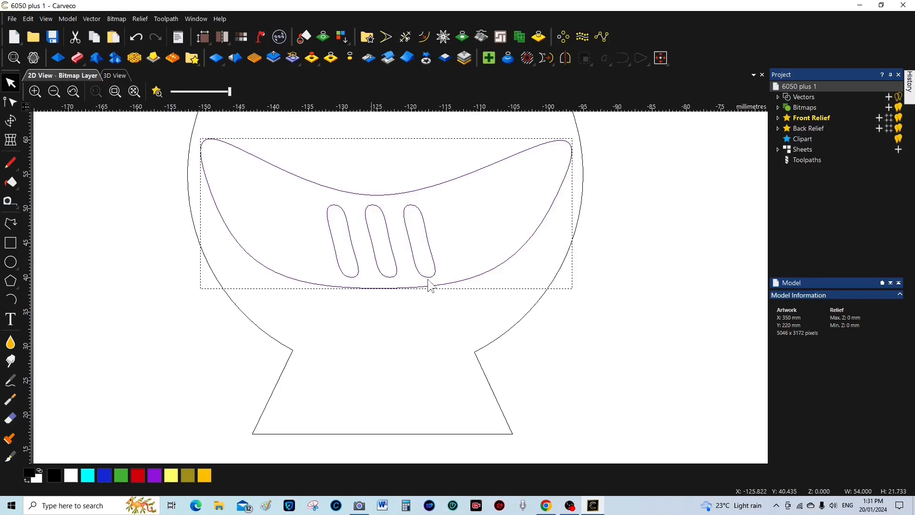
click(647, 207)
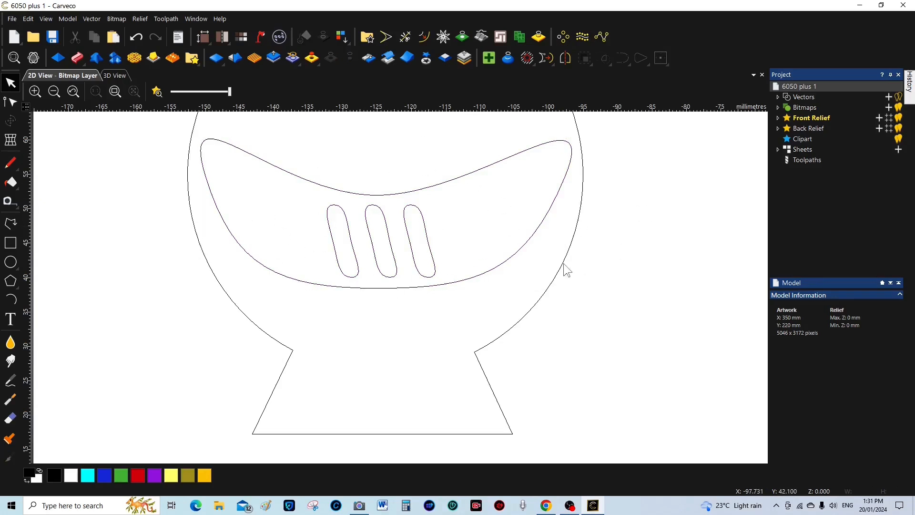
click(564, 270)
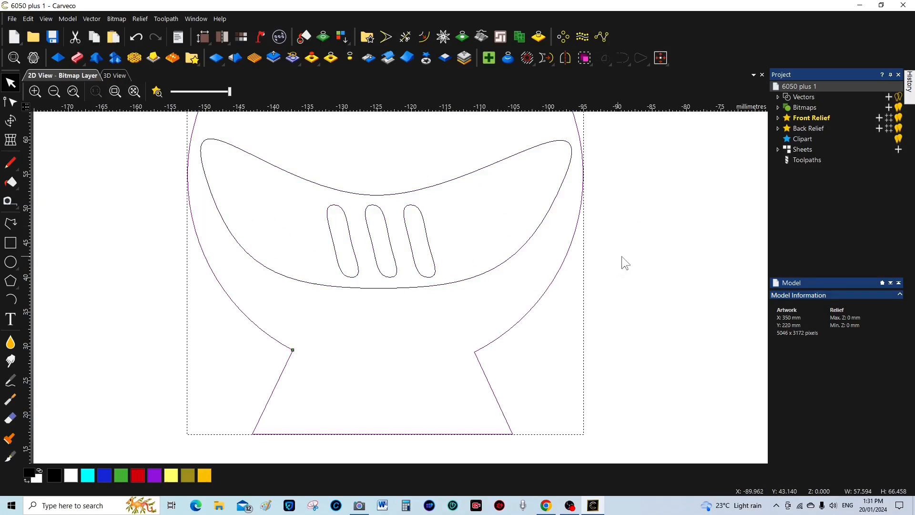
click(627, 249)
scroll(560, 259, down, 5)
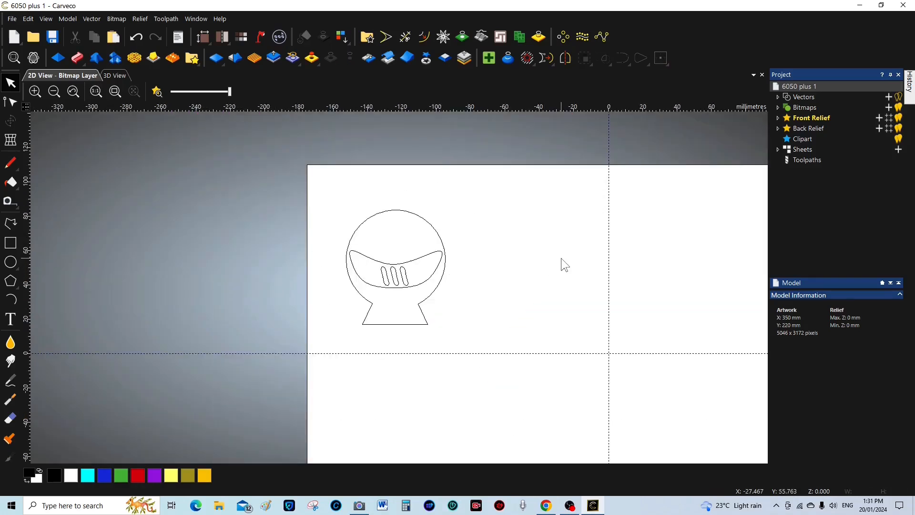
scroll(560, 259, down, 2)
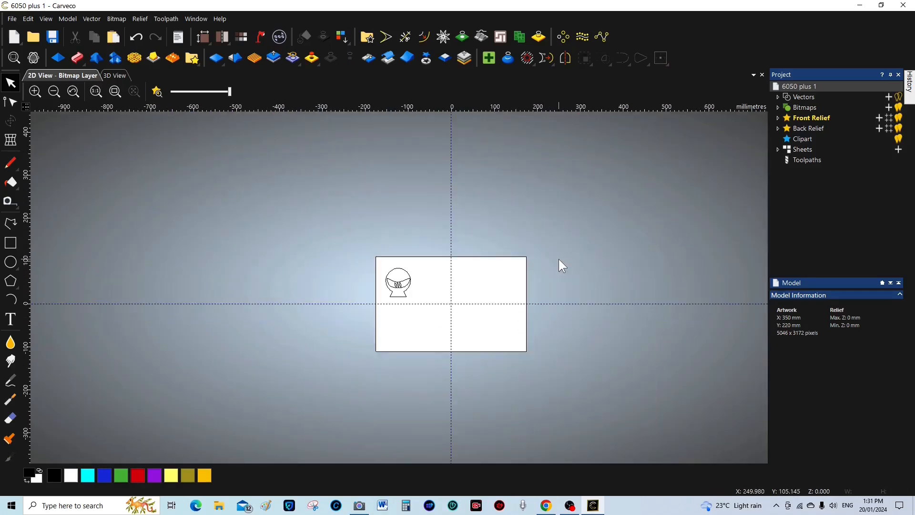
scroll(427, 290, up, 5)
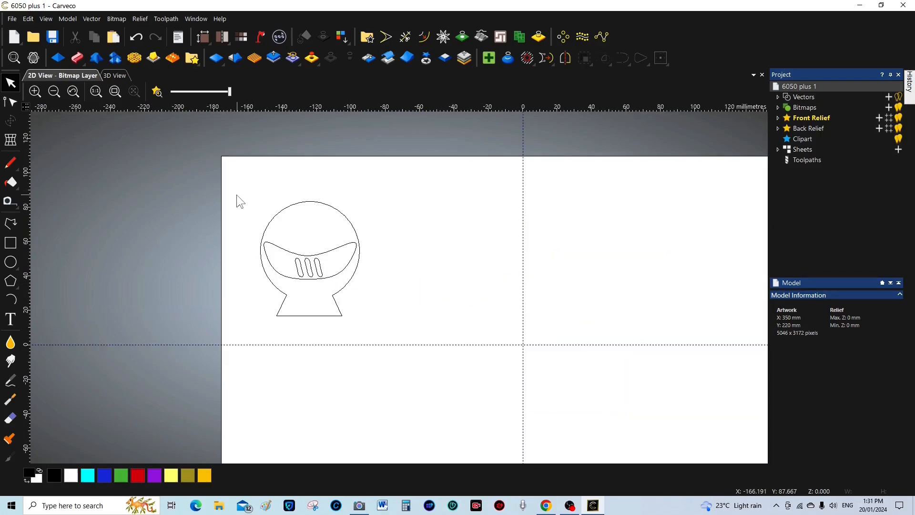
Select the whole snow globe drawing (57.594 × 66.458 mm) and bring up its transform settings
mouse_move(236, 190)
mouse_down()
mouse_move(286, 189)
mouse_move(384, 259)
mouse_move(378, 330)
mouse_up()
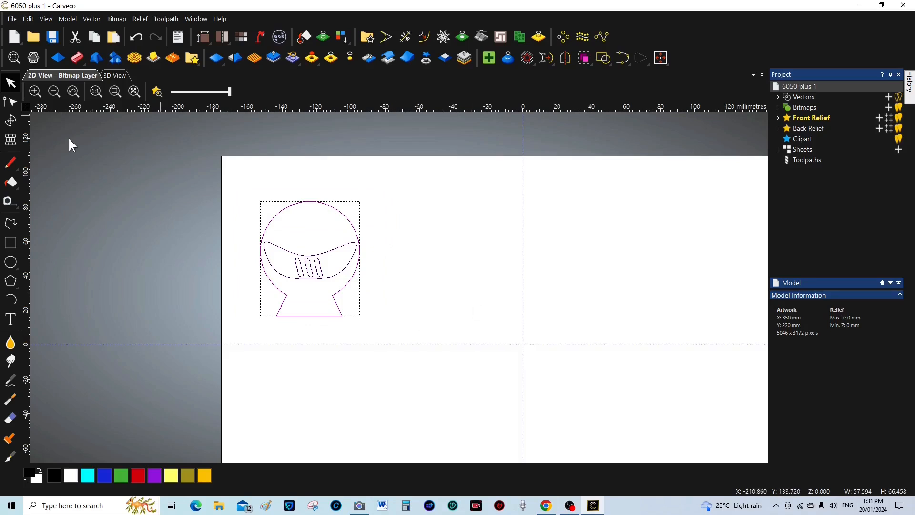
click(11, 103)
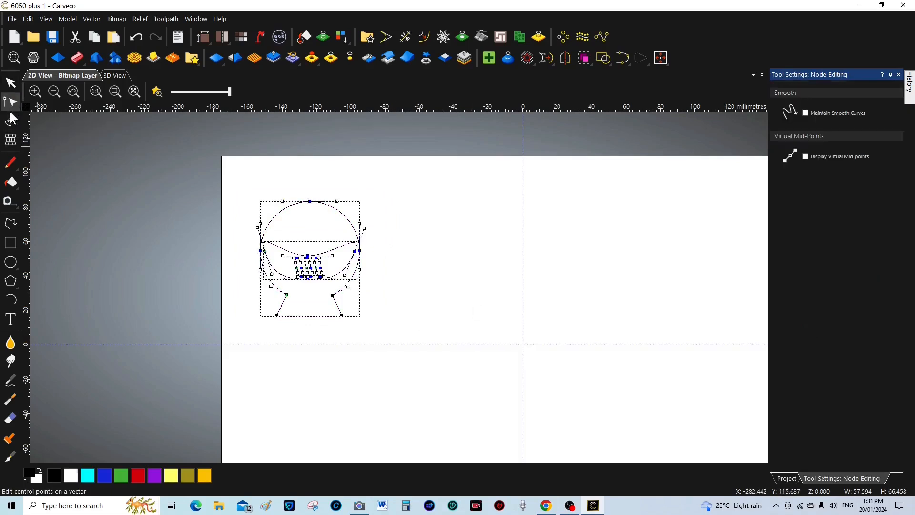
click(12, 122)
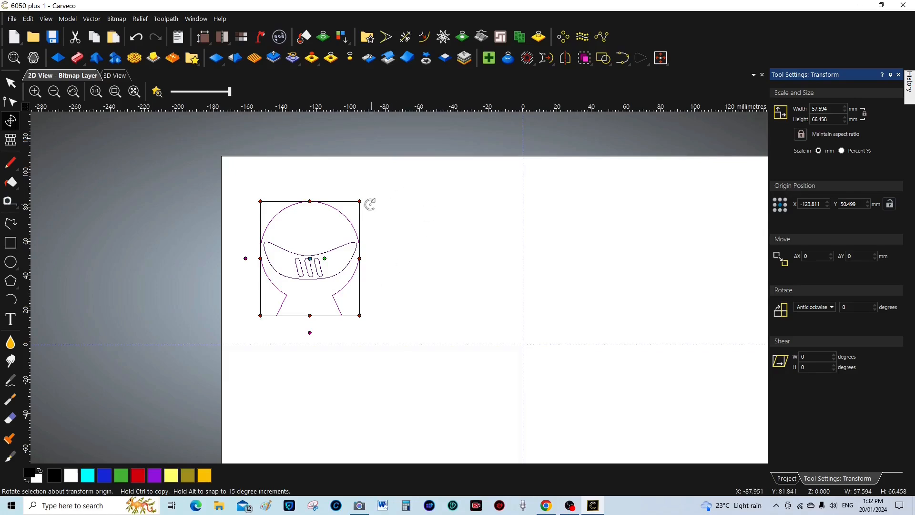
Scale the snow globe down to about 39.3 × 45.3 mm and shift it slightly up
drag(358, 201, 337, 232)
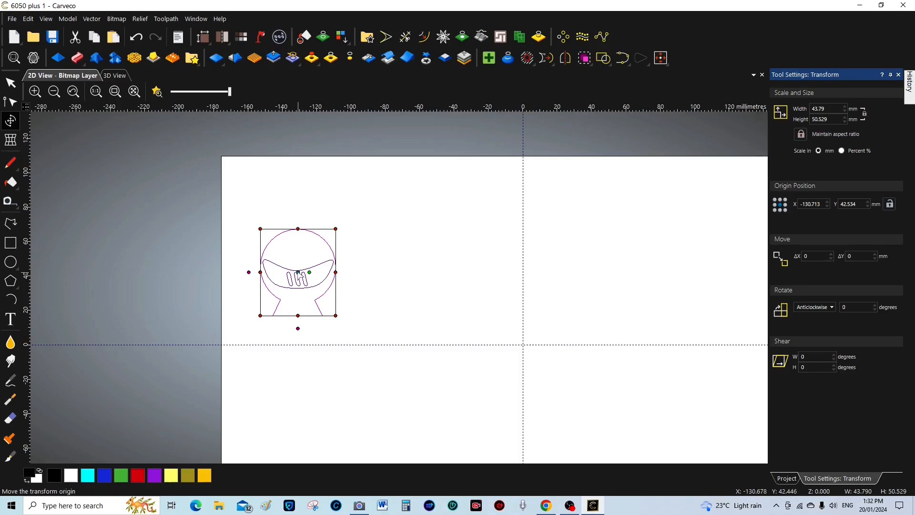
mouse_move(297, 272)
mouse_down()
mouse_move(326, 242)
mouse_move(316, 235)
mouse_up()
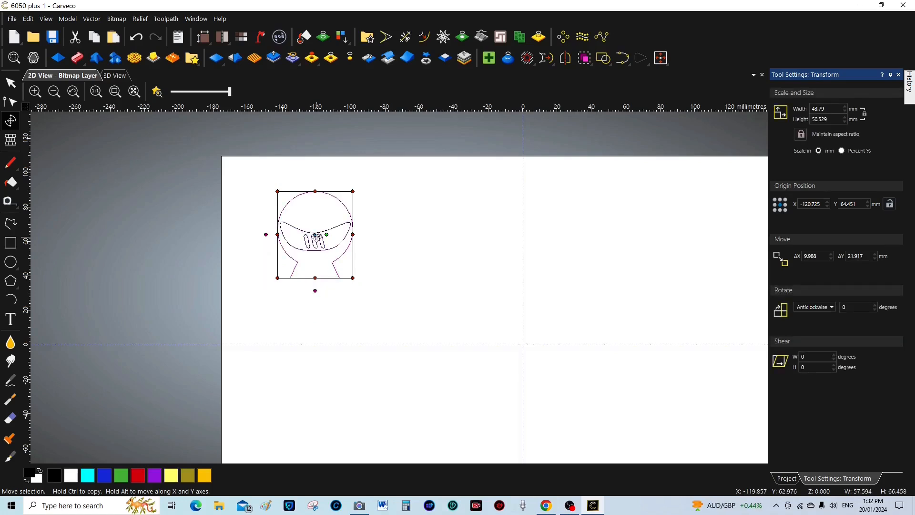
scroll(480, 341, down, 2)
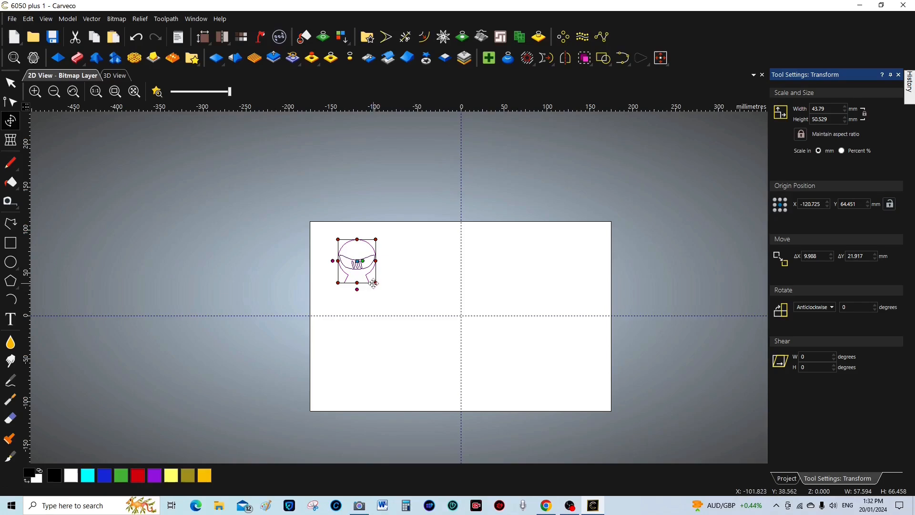
scroll(368, 278, up, 4)
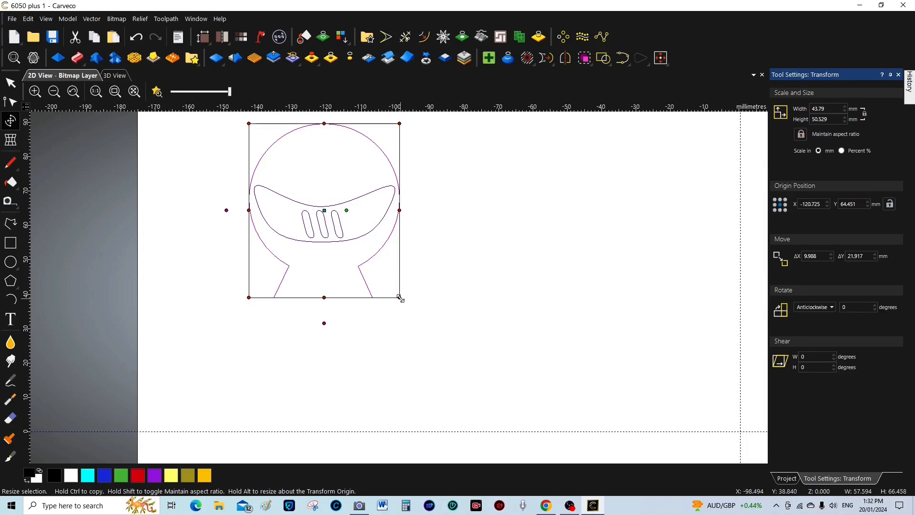
scroll(400, 298, down, 2)
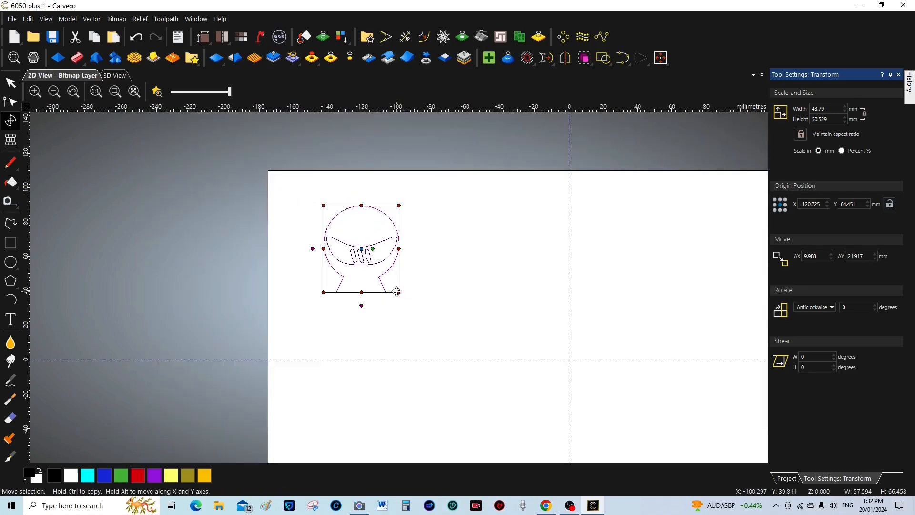
drag(398, 294, 389, 284)
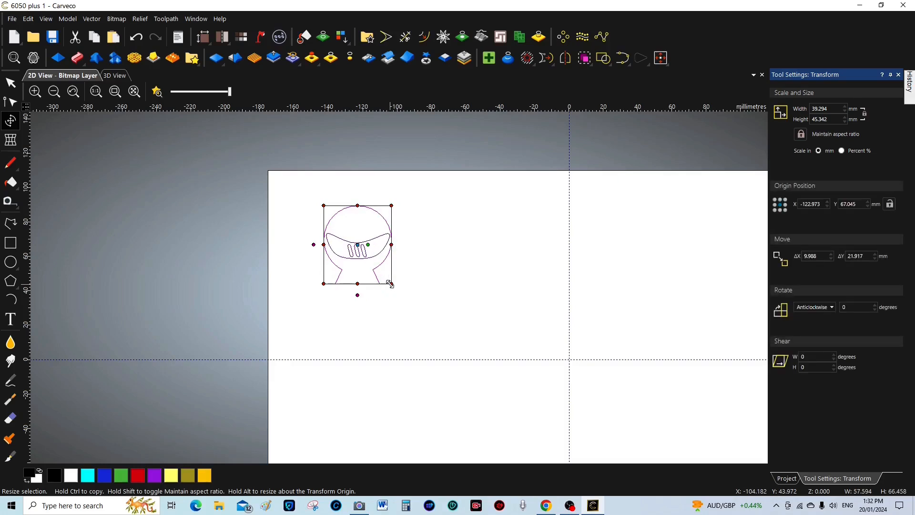
scroll(419, 307, down, 4)
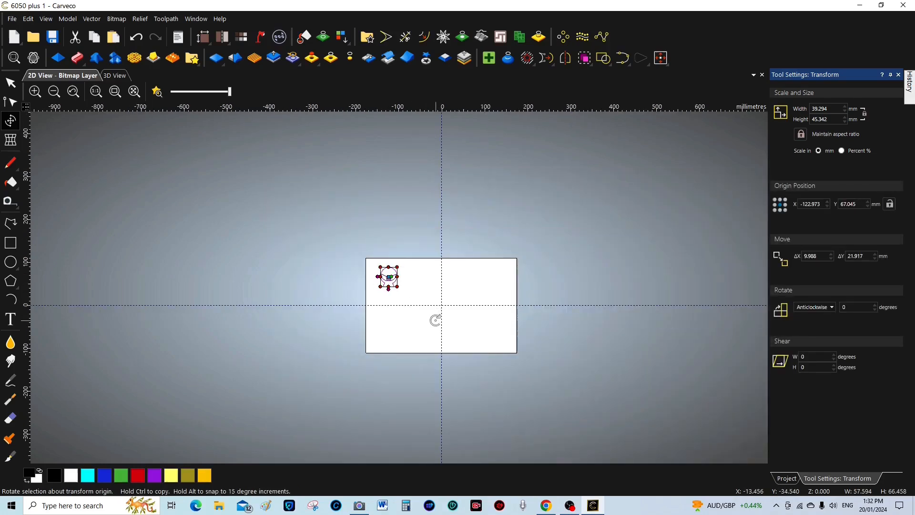
scroll(435, 320, up, 2)
scroll(425, 261, up, 4)
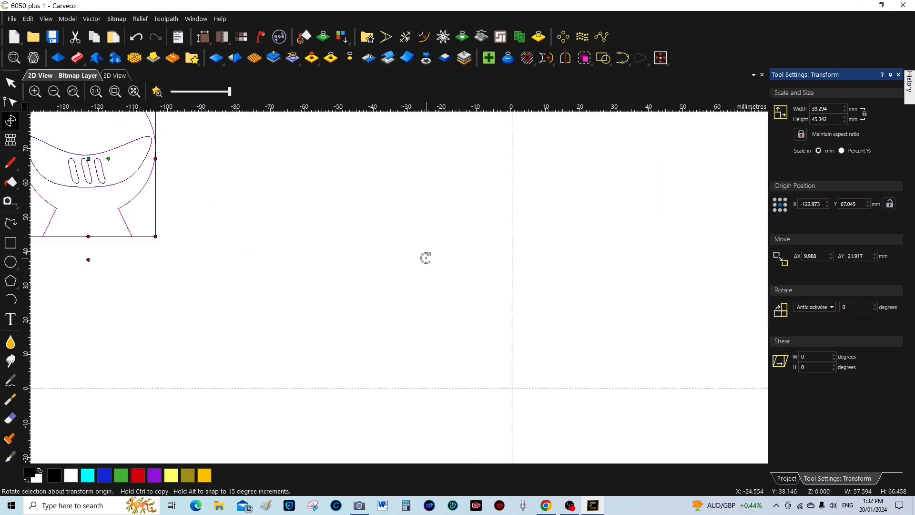
scroll(425, 258, down, 4)
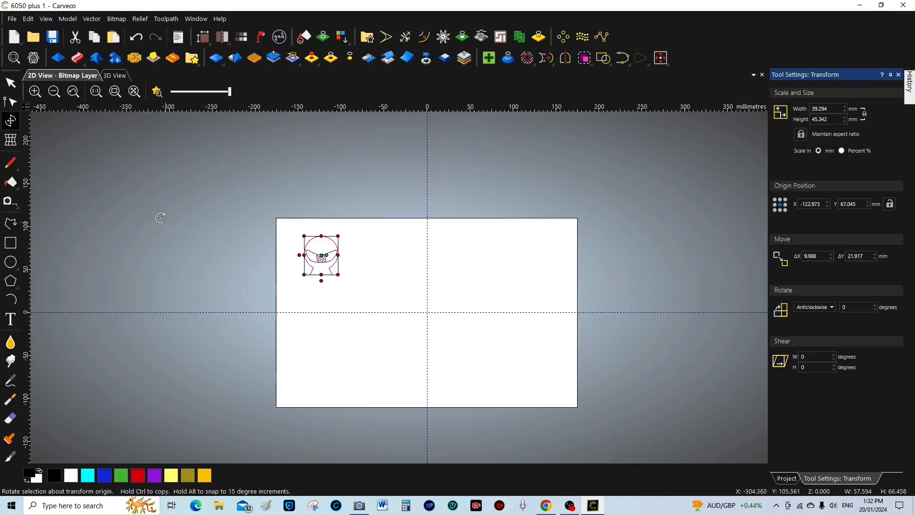
click(11, 83)
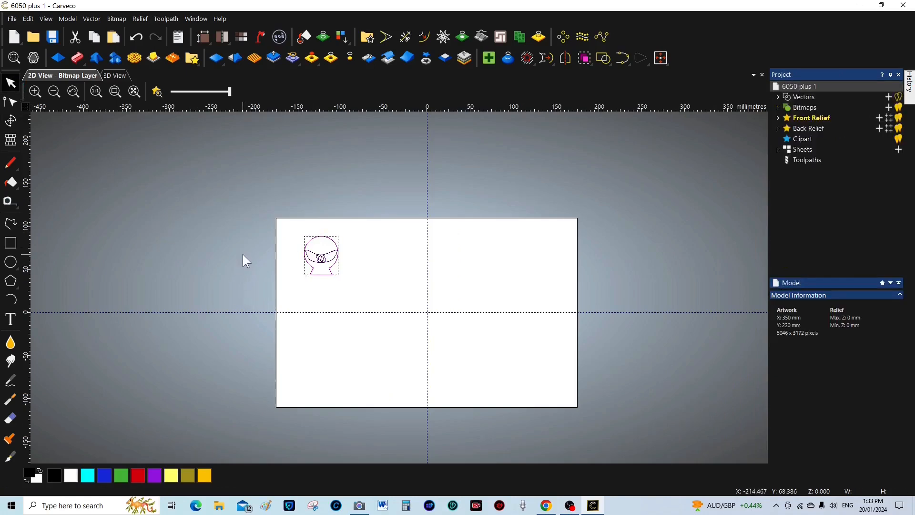
Zoom to the snow globe, save the model 6050 plus 1, then zoom out and deselect
click(134, 93)
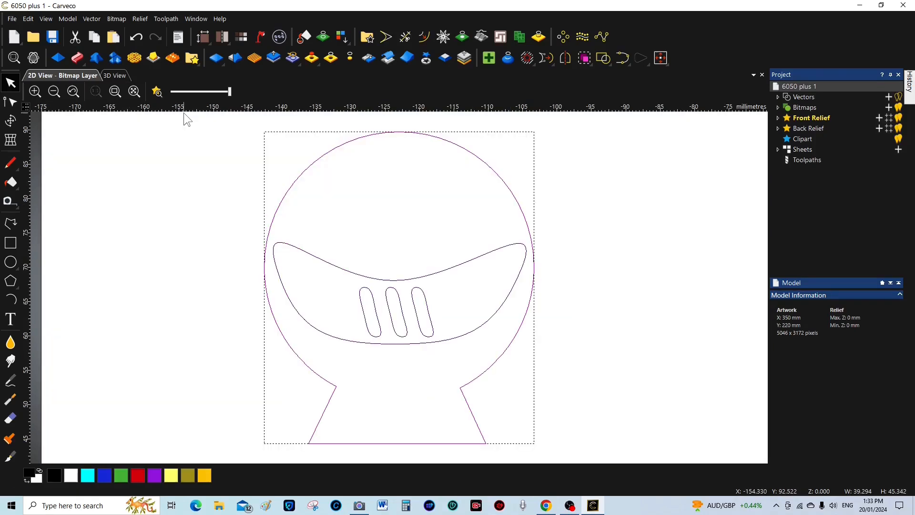
click(53, 36)
scroll(567, 317, down, 2)
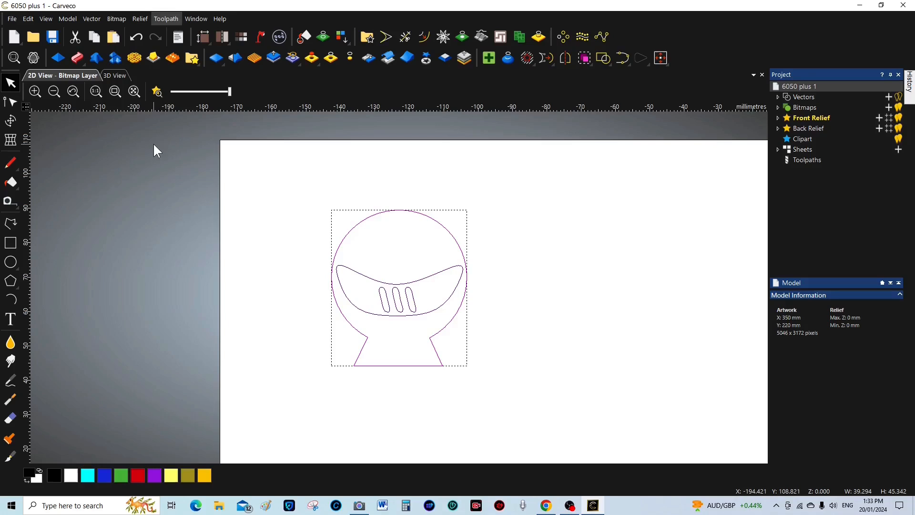
scroll(590, 296, down, 2)
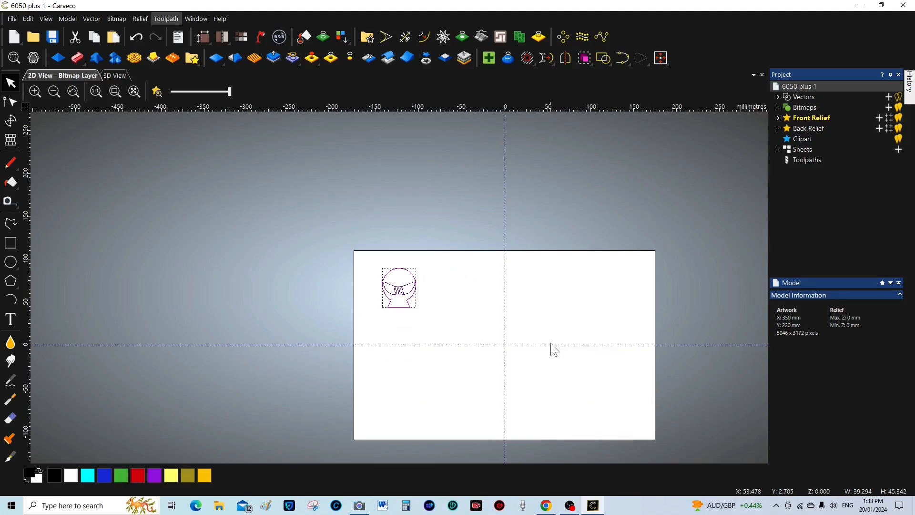
click(482, 312)
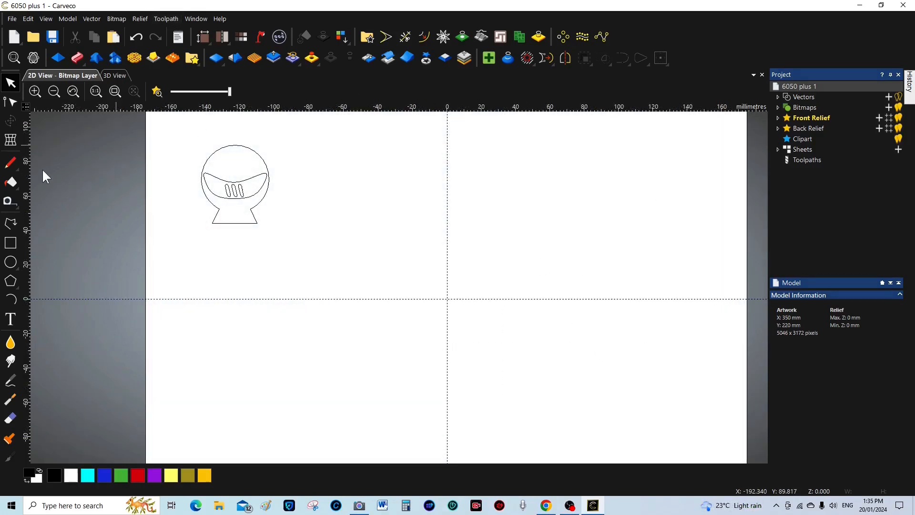
Start vector text and choose Times New Roman as the font at 51 points
click(12, 320)
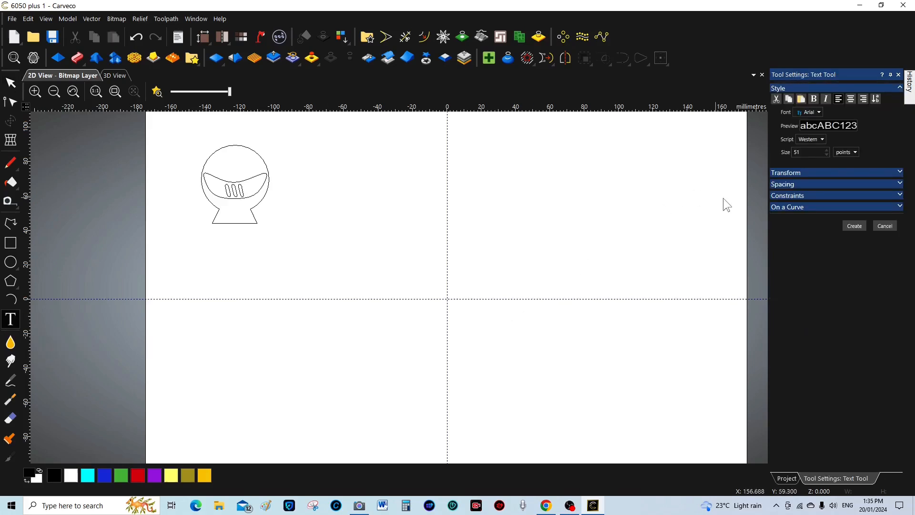
click(818, 111)
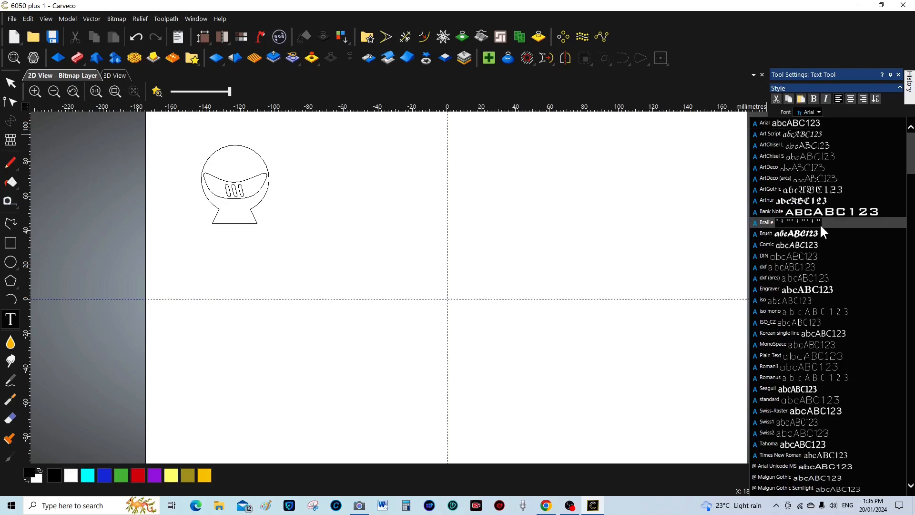
drag(911, 170, 913, 473)
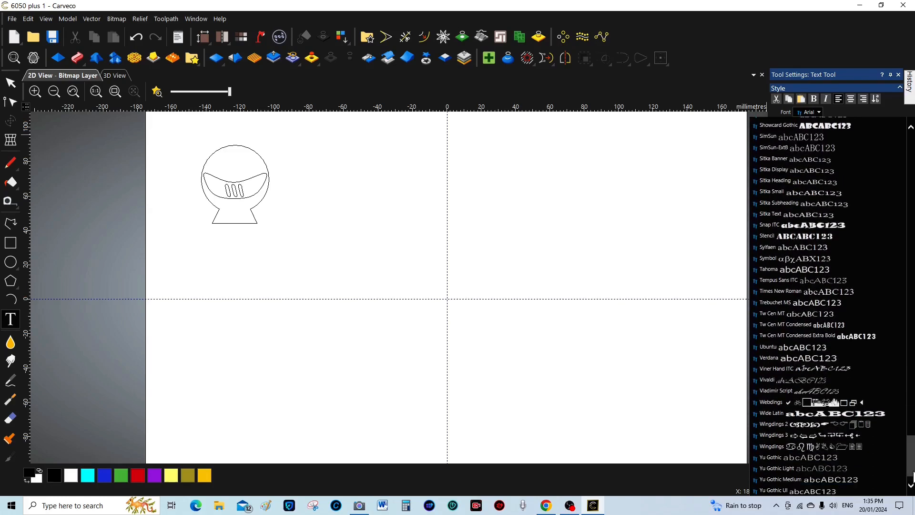
click(792, 289)
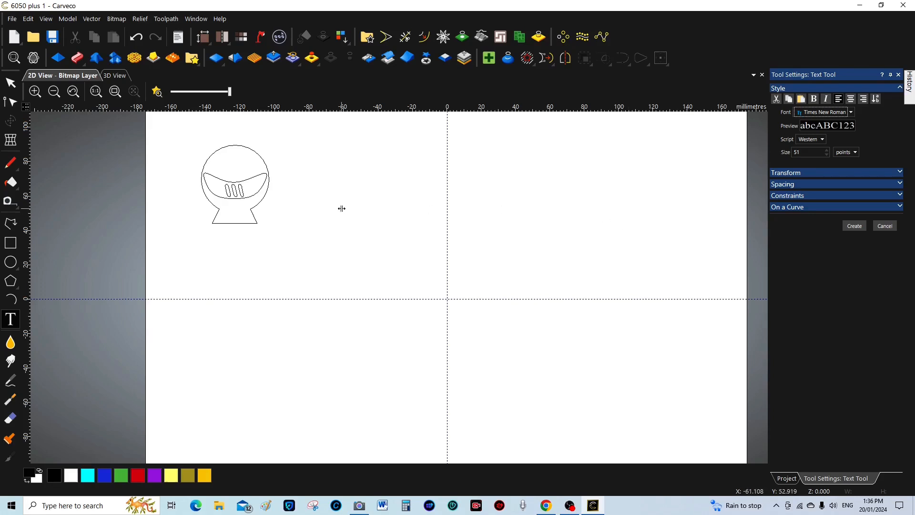
Raise the text size to 54 points and set the text start point beside the snow globe
click(826, 149)
click(826, 150)
click(827, 149)
click(306, 184)
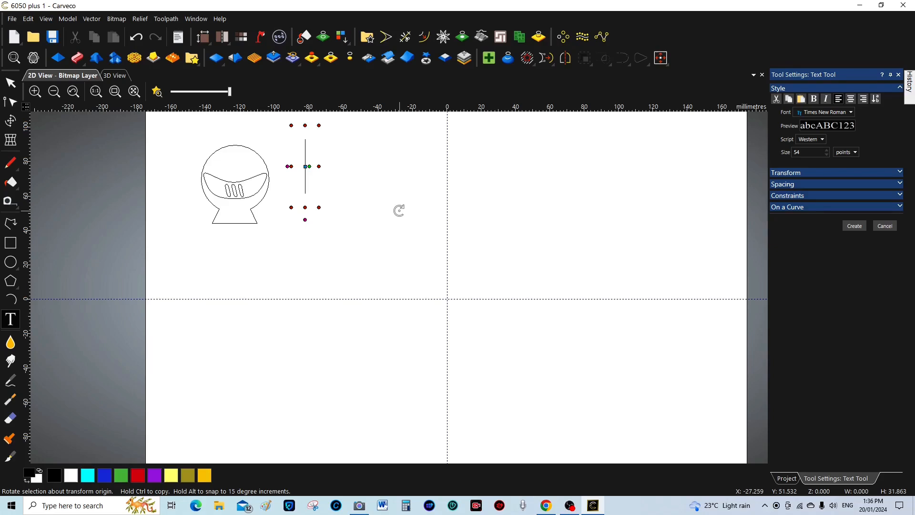
Type 'Sain Smart Genmitsu' in 54-point Times New Roman and create it as vector text
text(S)
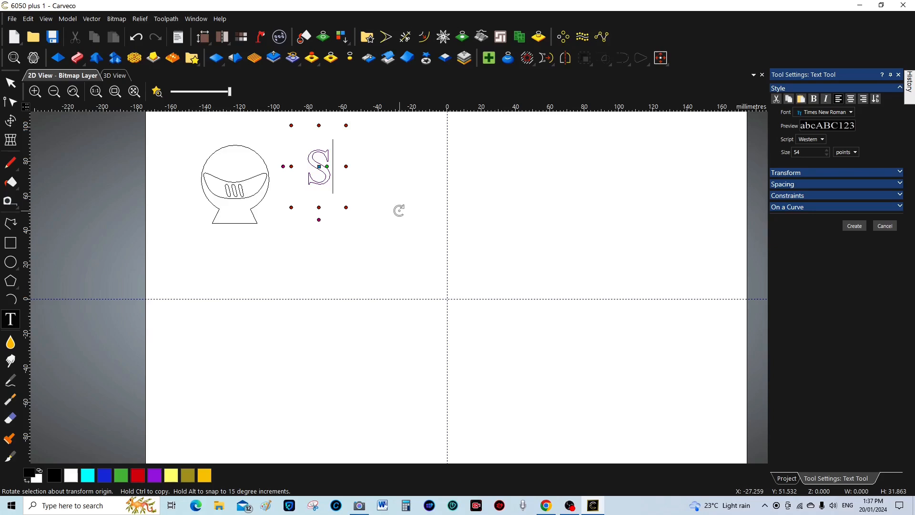
text(s)
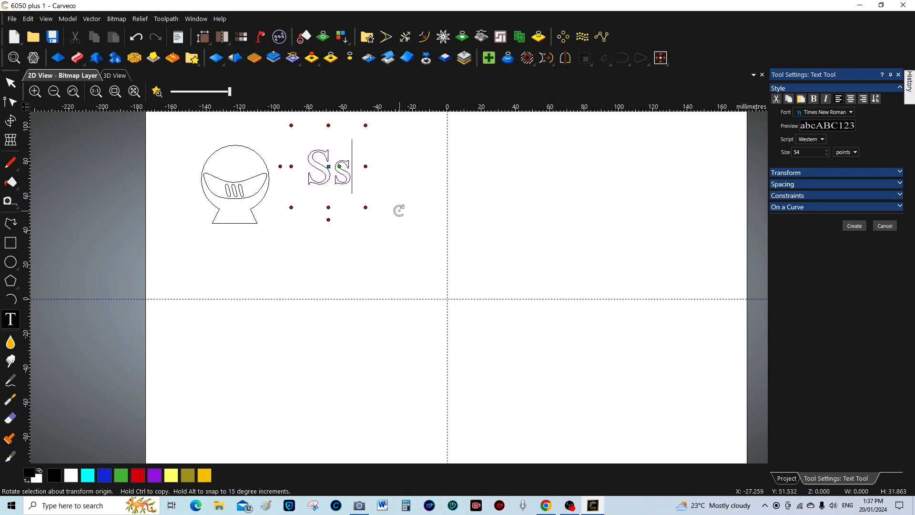
key(BackSpace)
text(ain )
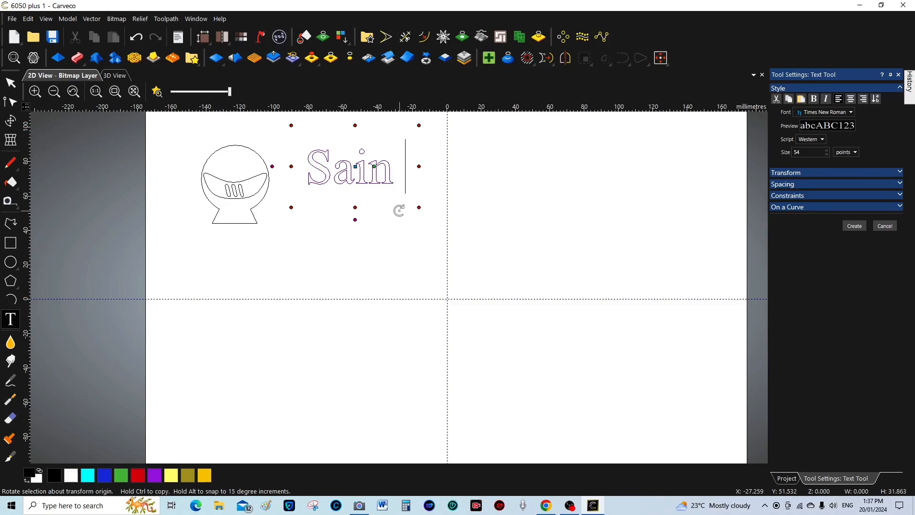
text(S)
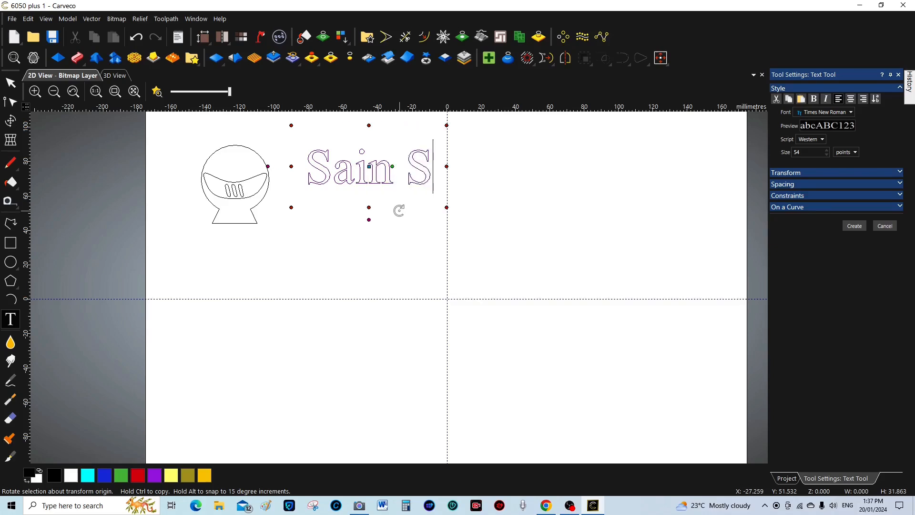
text(m)
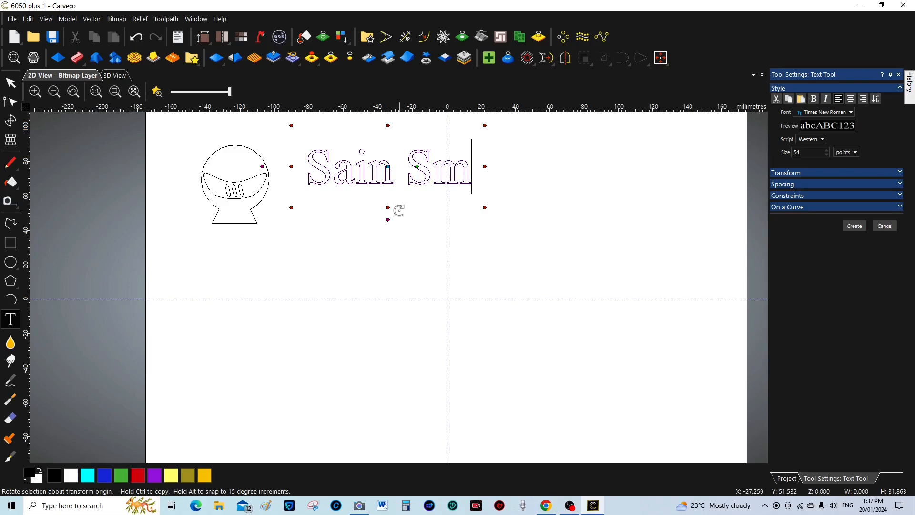
text(art)
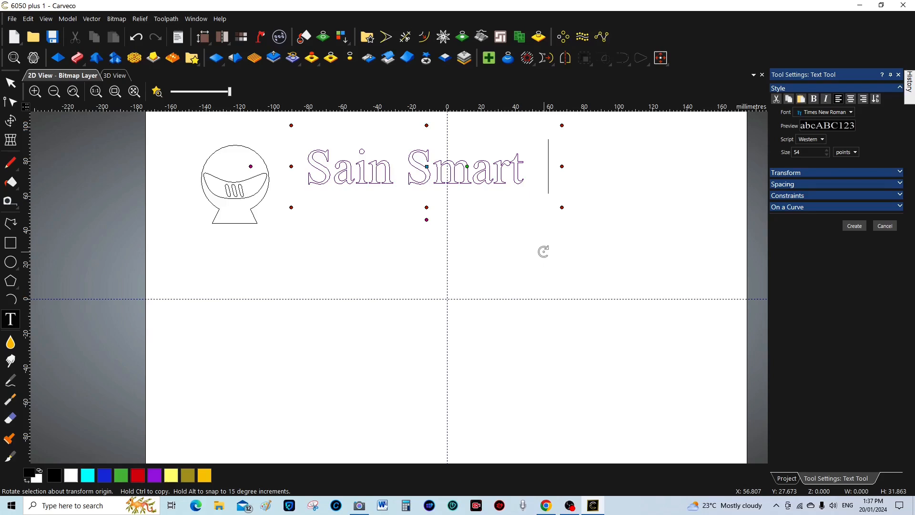
text(G)
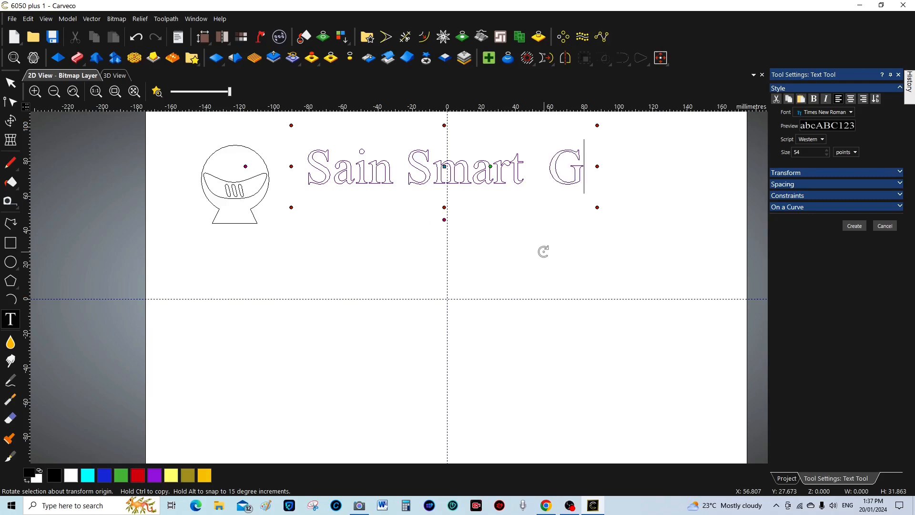
text(E)
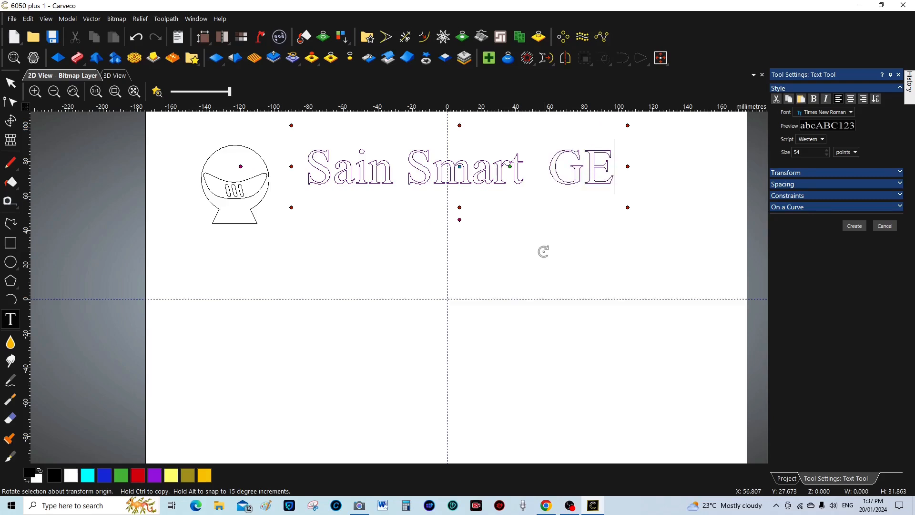
text(NM)
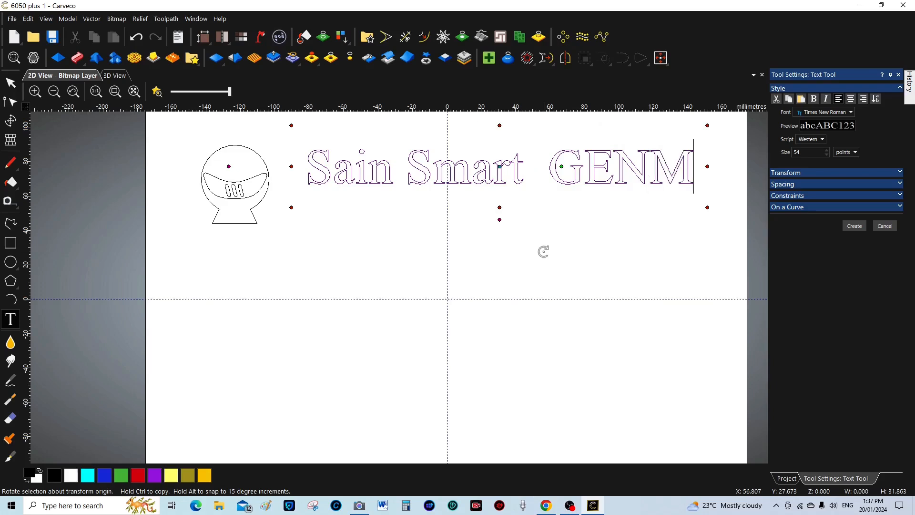
key(BackSpace)
key(BackSpace)
key(BackSpace)
key(BackSpace)
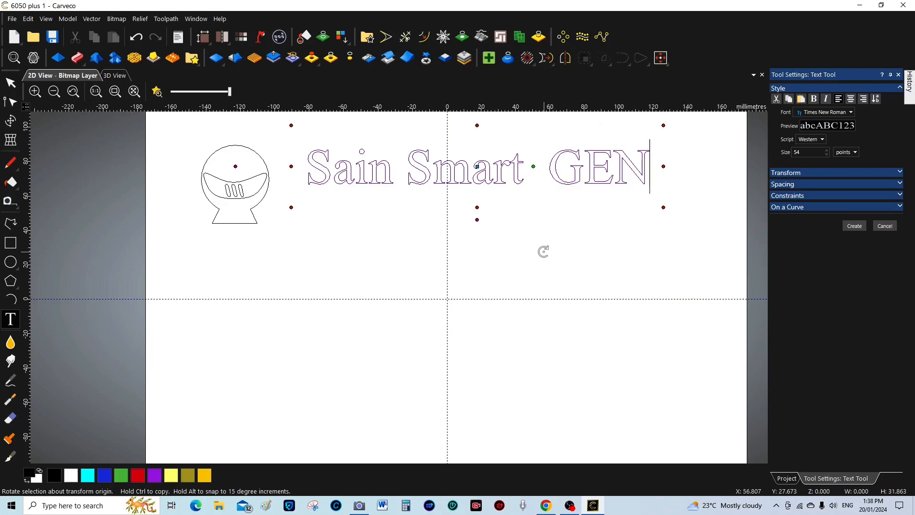
key(BackSpace)
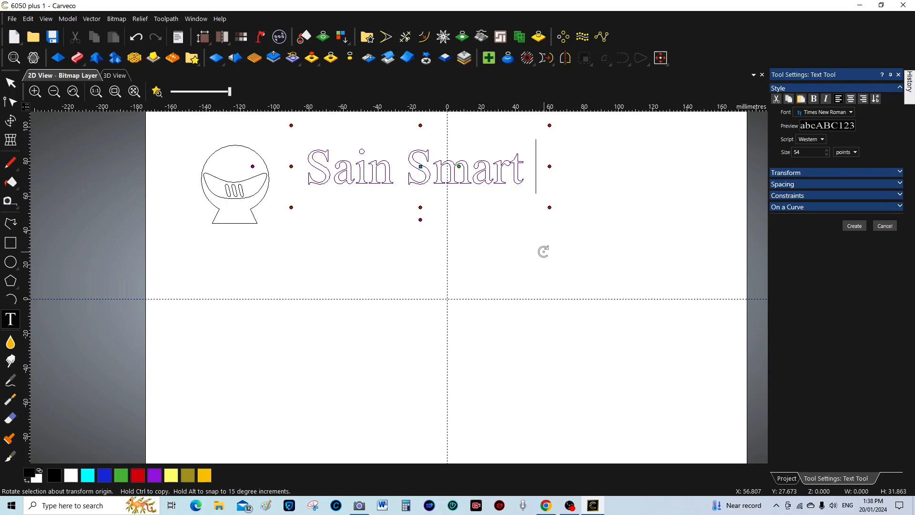
text(G)
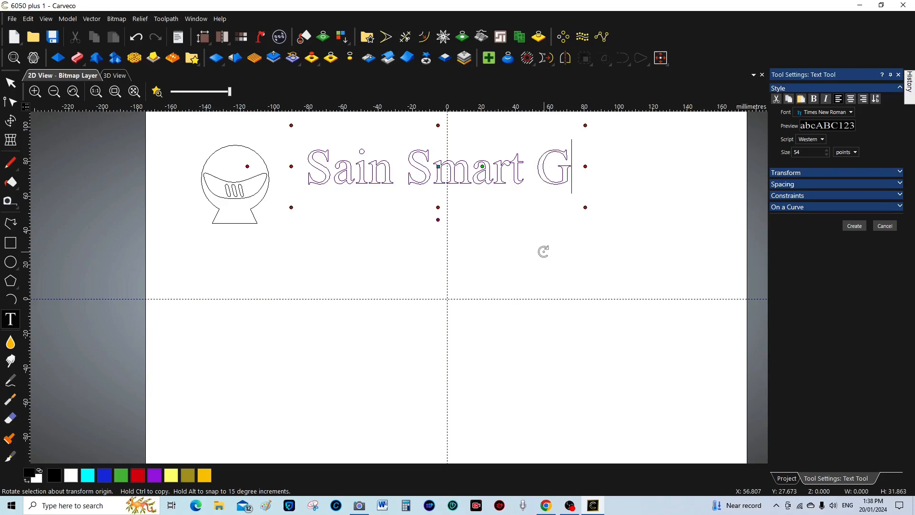
text(en)
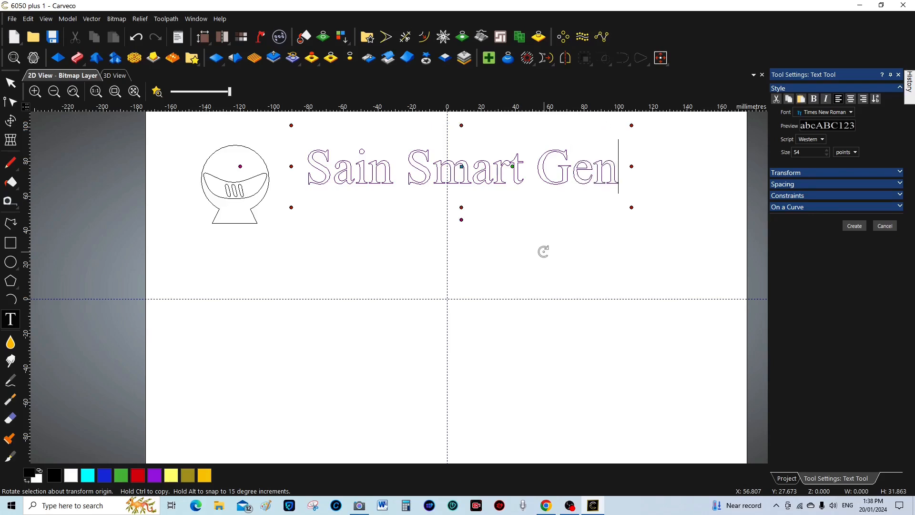
text(mit)
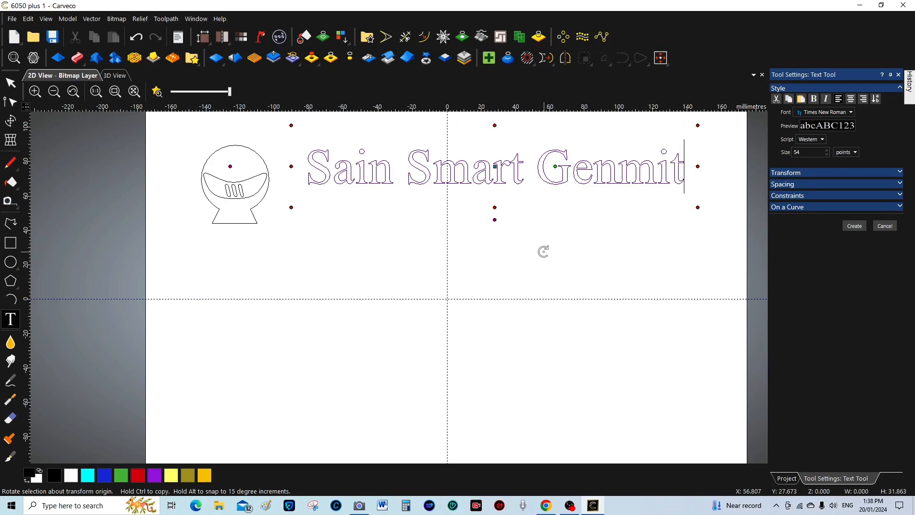
text(su)
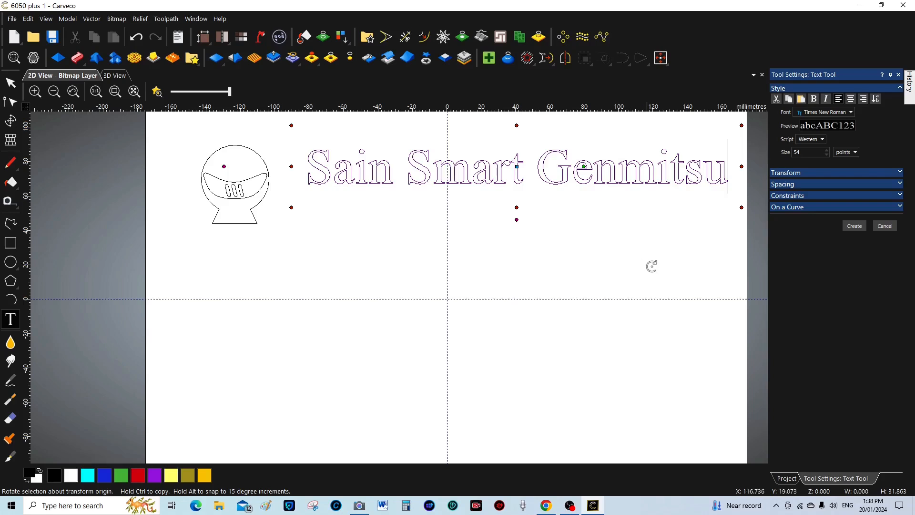
click(855, 226)
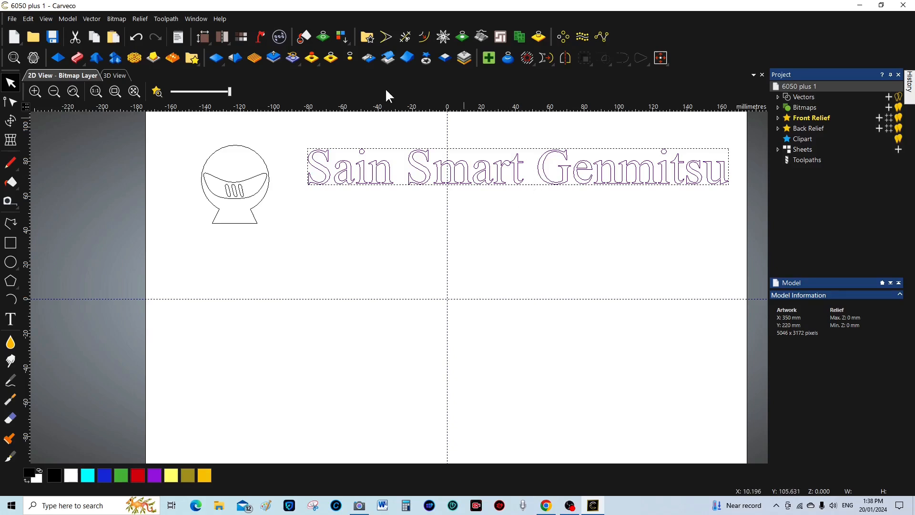
click(11, 122)
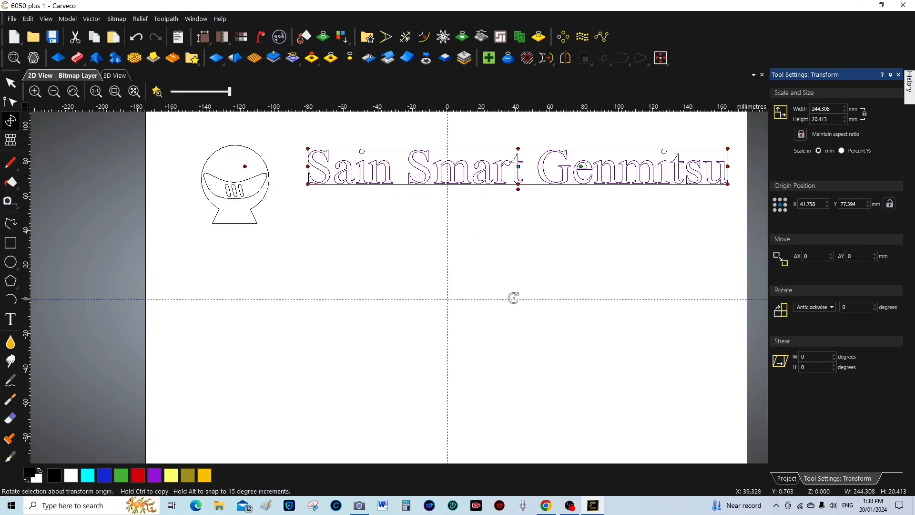
key(Down)
key(Down)
key(Down)
key(Down)
key(Down)
key(Down)
key(Down)
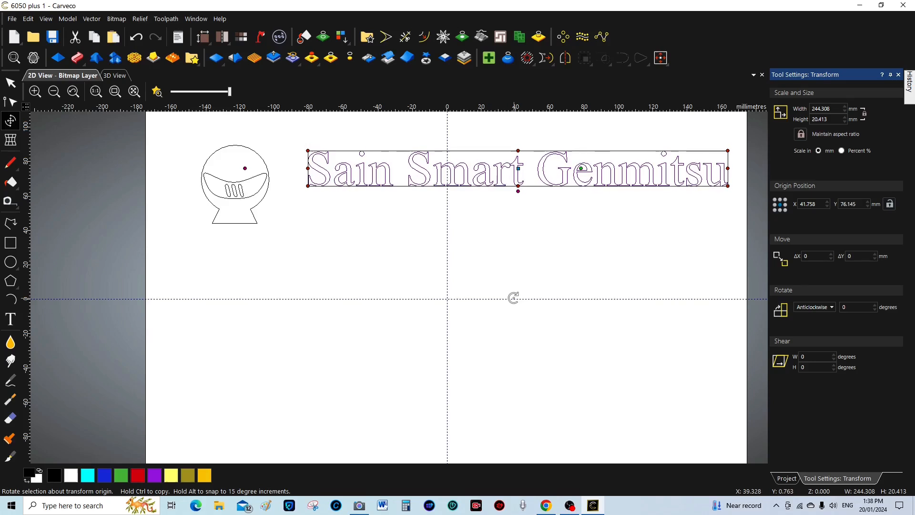
key(Down)
key(Down)
key(Down)
key(Down)
key(Down)
key(Down)
key(Down)
key(Down)
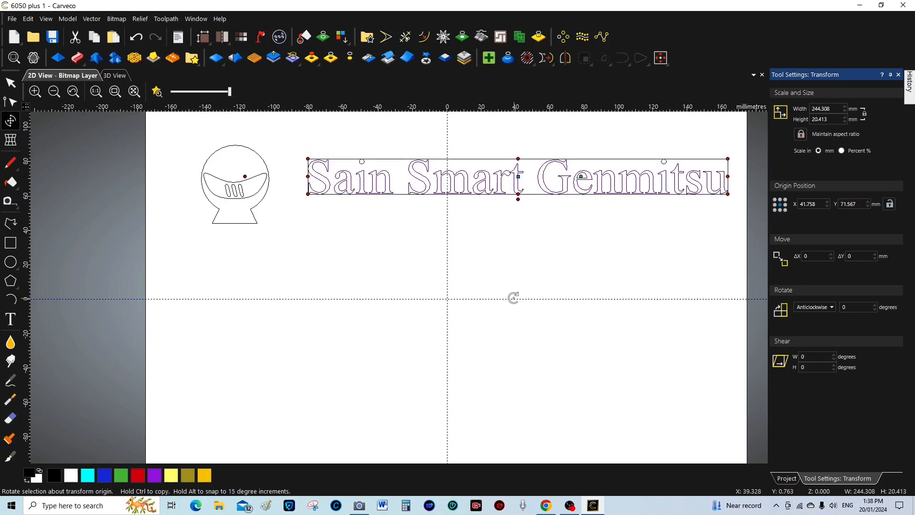
key(Down)
key(Down)
key(Down)
key(Down)
key(Down)
key(Down)
key(Down)
key(Down)
key(Down)
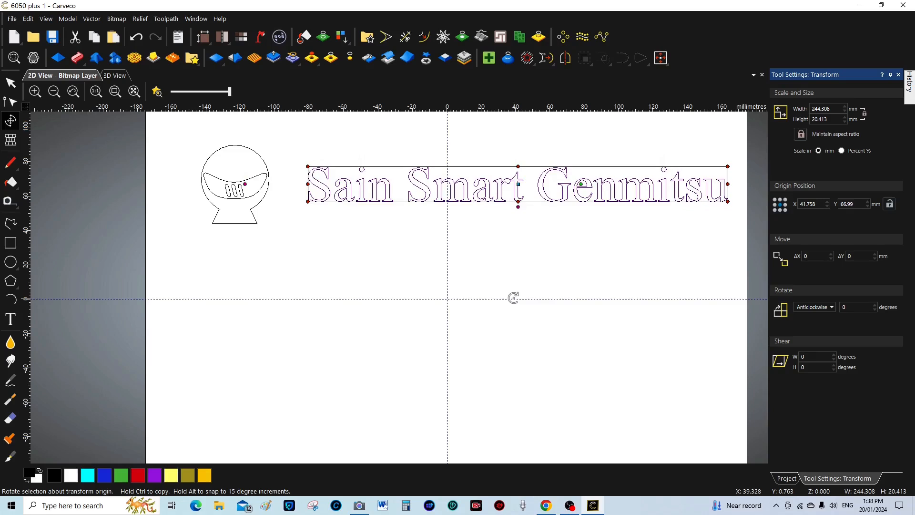
key(Down)
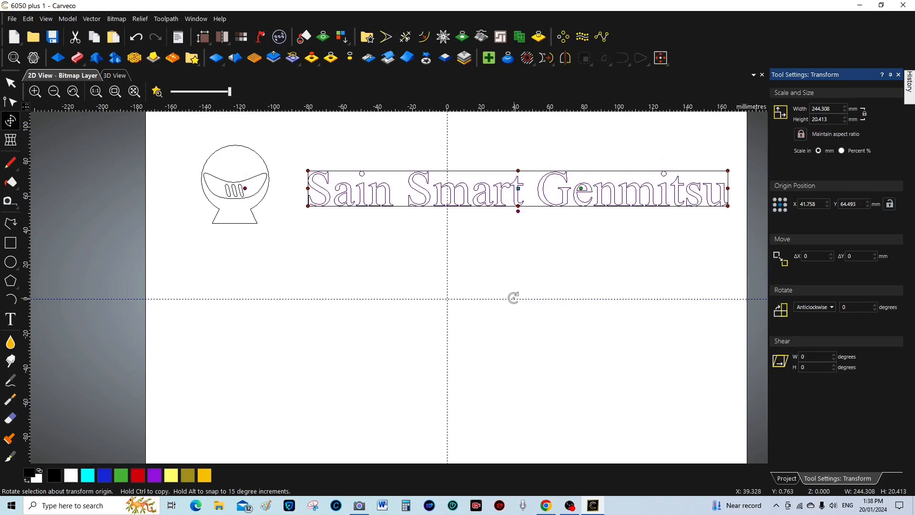
key(Left)
key(Left)
key(Left)
key(Left)
key(Left)
key(Left)
key(Left)
key(Left)
key(Left)
key(Left)
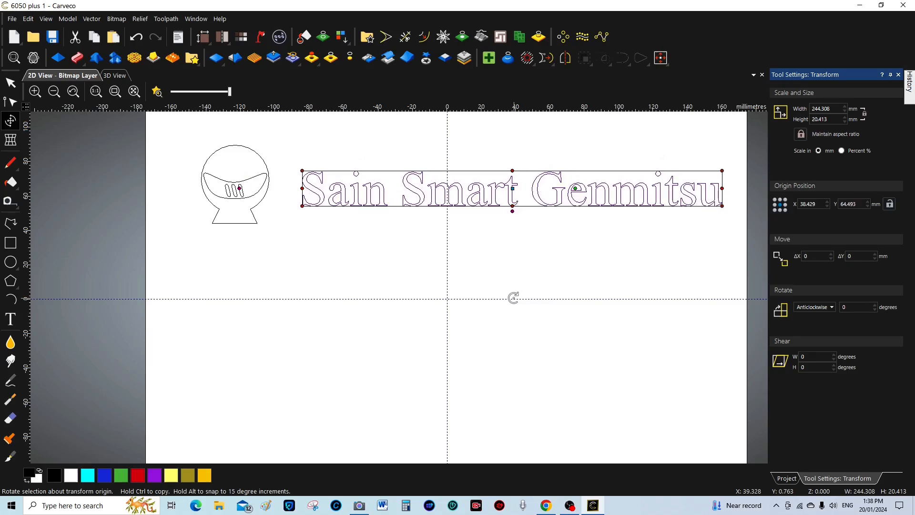
key(Left)
key(Left)
key(Left)
key(Left)
key(Left)
key(Left)
key(Left)
key(Left)
key(Left)
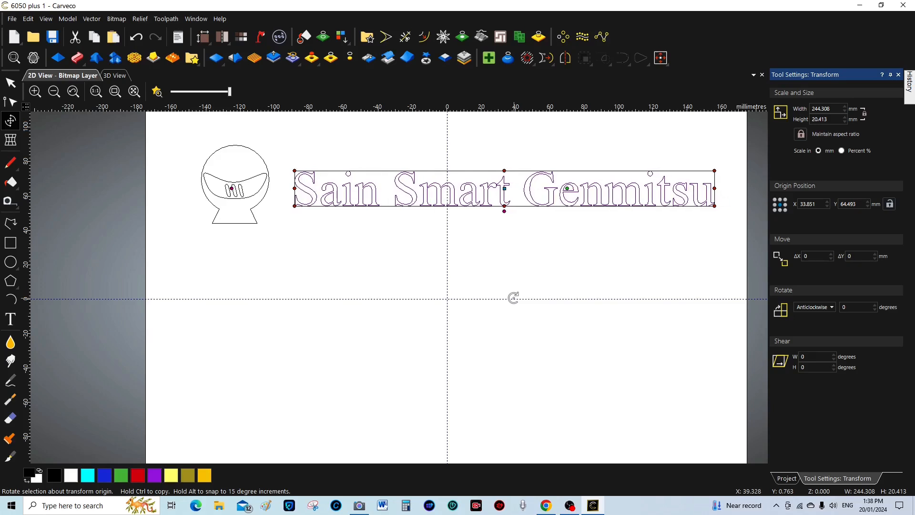
key(Left)
key(Left)
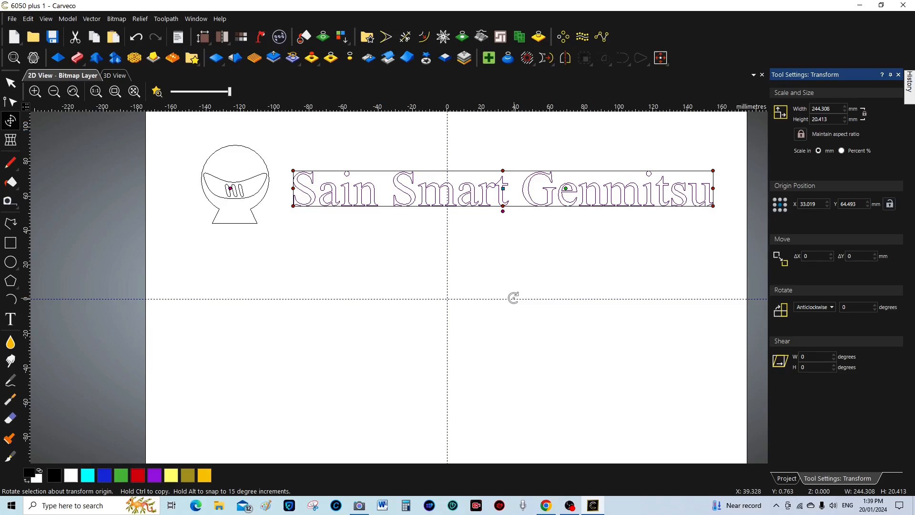
key(Left)
key(Left)
key(Left)
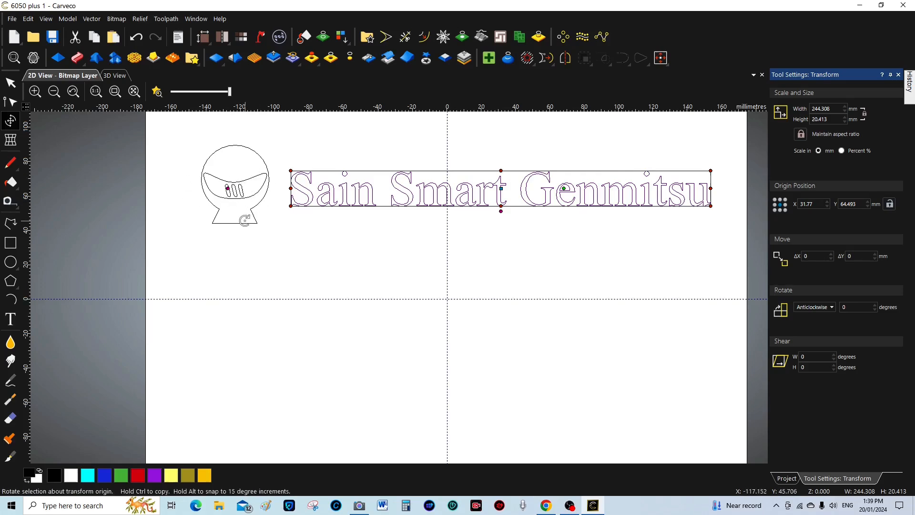
click(497, 280)
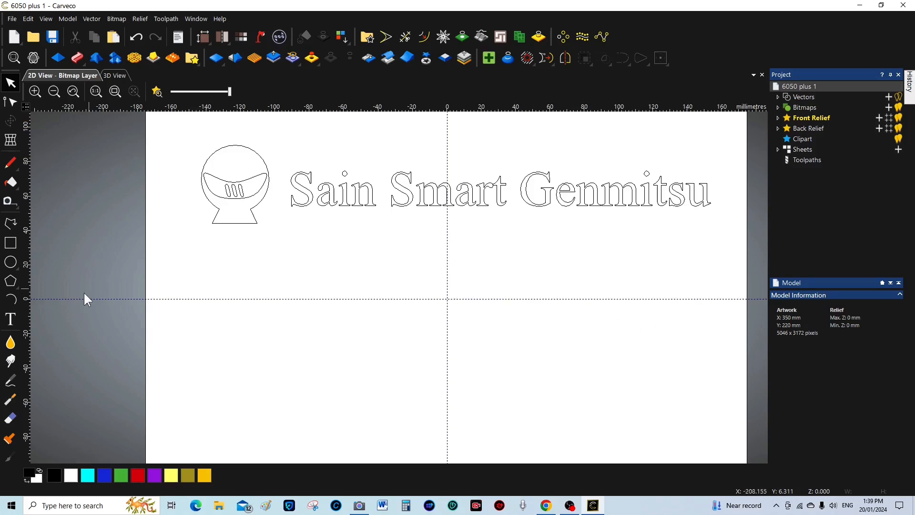
Add 'PROVerXL 6050 Plus' as 54-point Times New Roman vector text below the snow globe
click(11, 320)
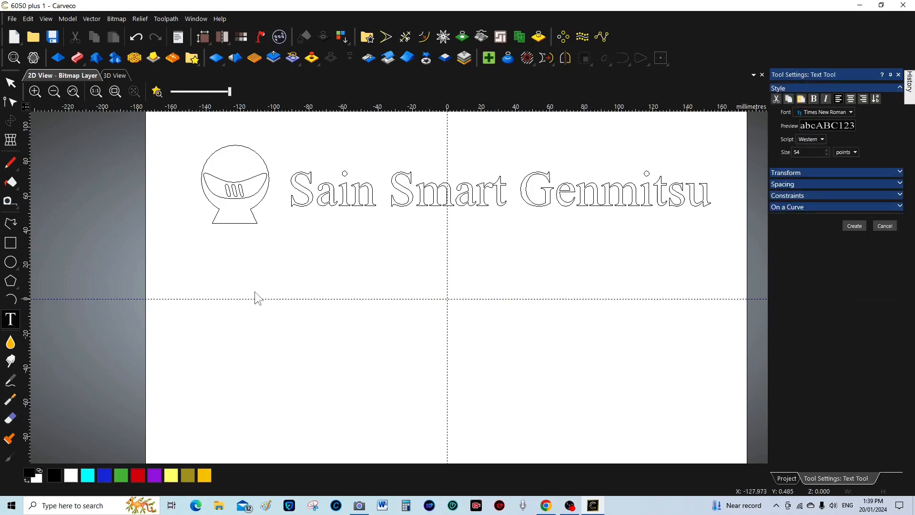
click(209, 270)
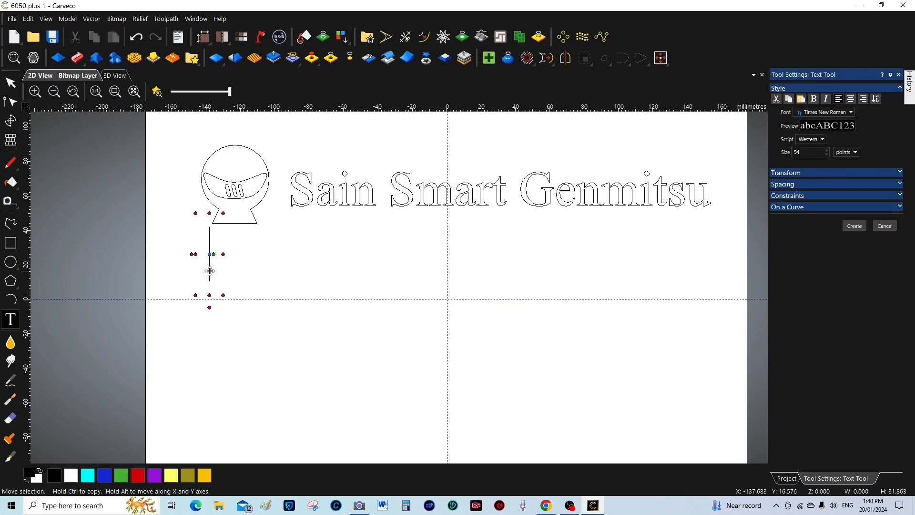
text(PRO)
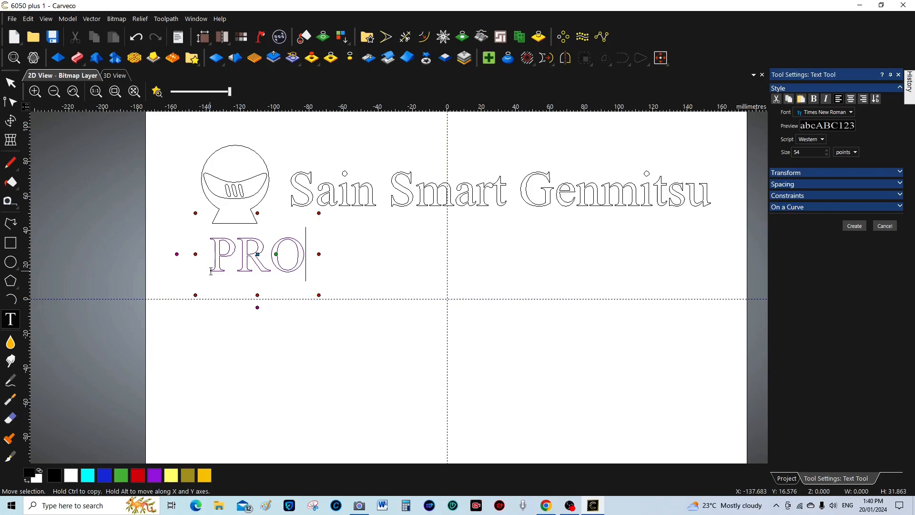
text(V)
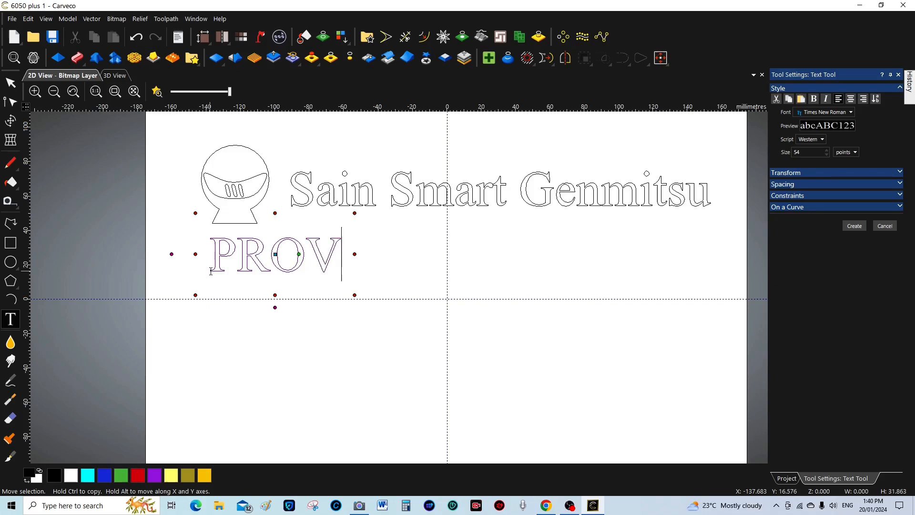
text(er)
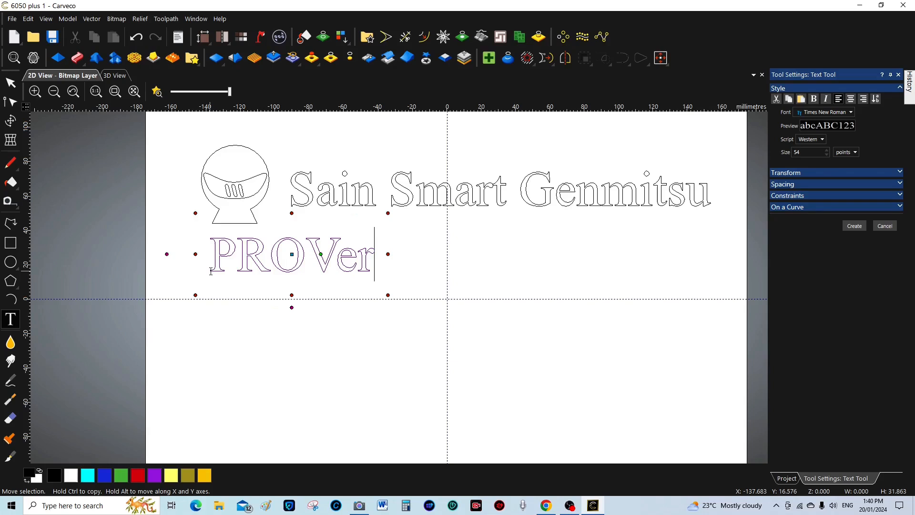
text(XL)
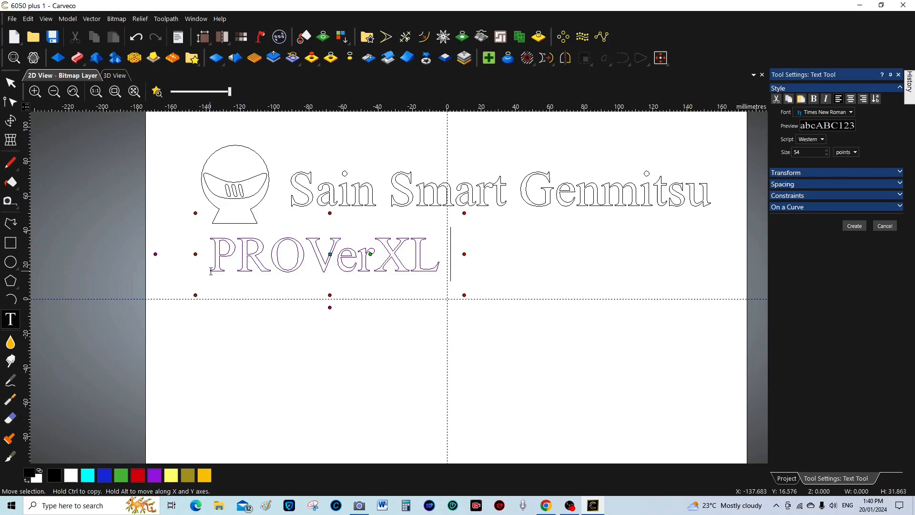
text(6050)
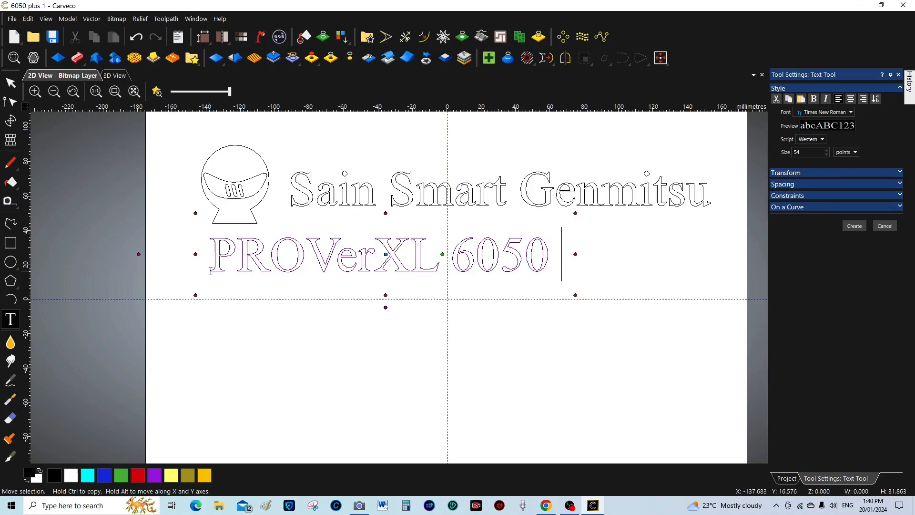
text( pL)
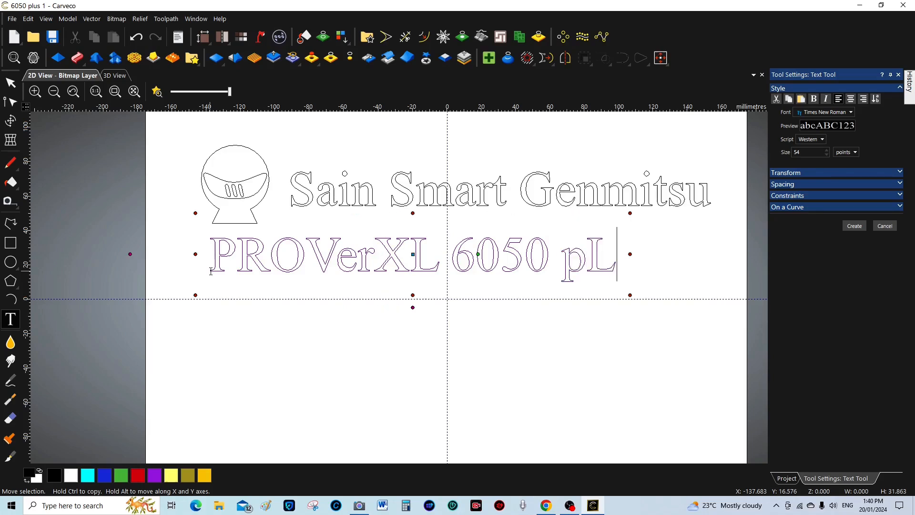
text(U)
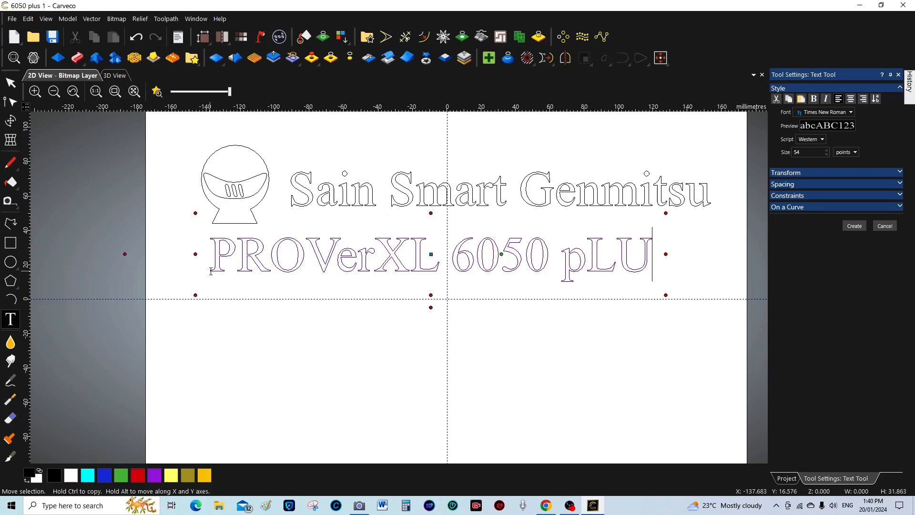
text(S)
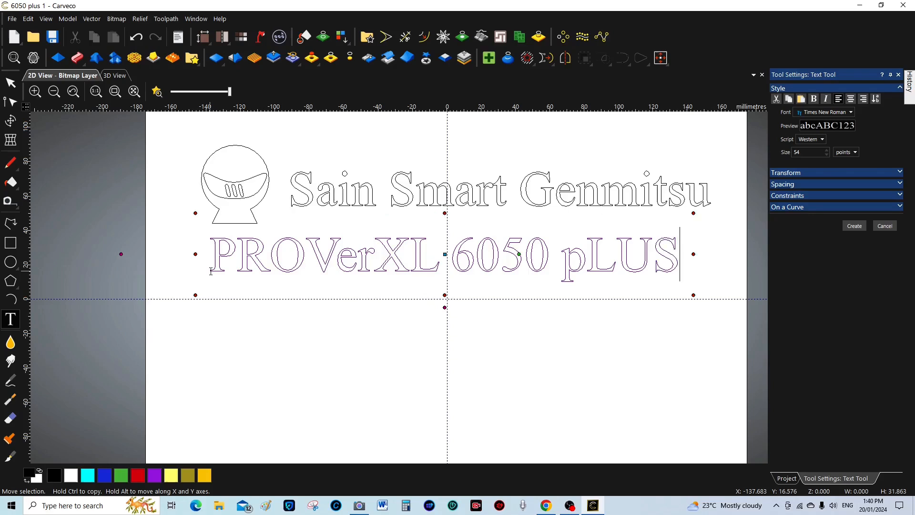
key(BackSpace)
key(BackSpace)
key(BackSpace)
key(BackSpace)
key(BackSpace)
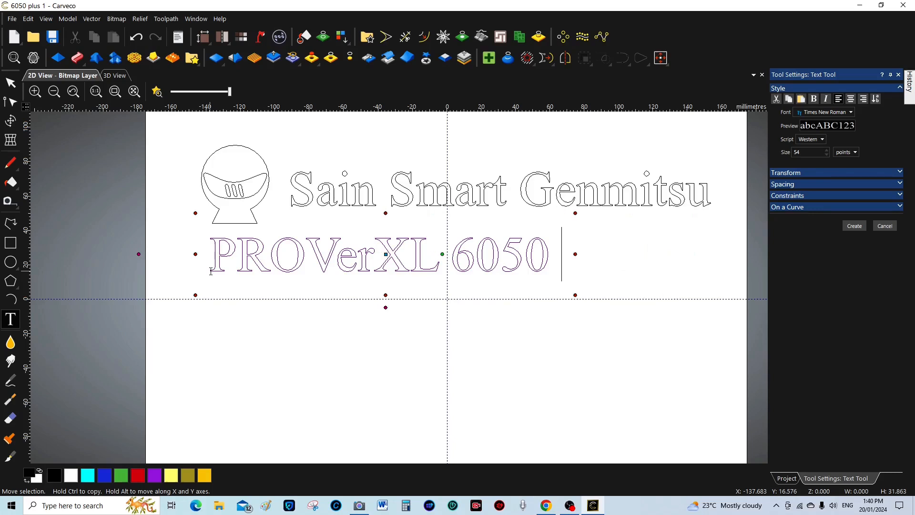
text(Plus)
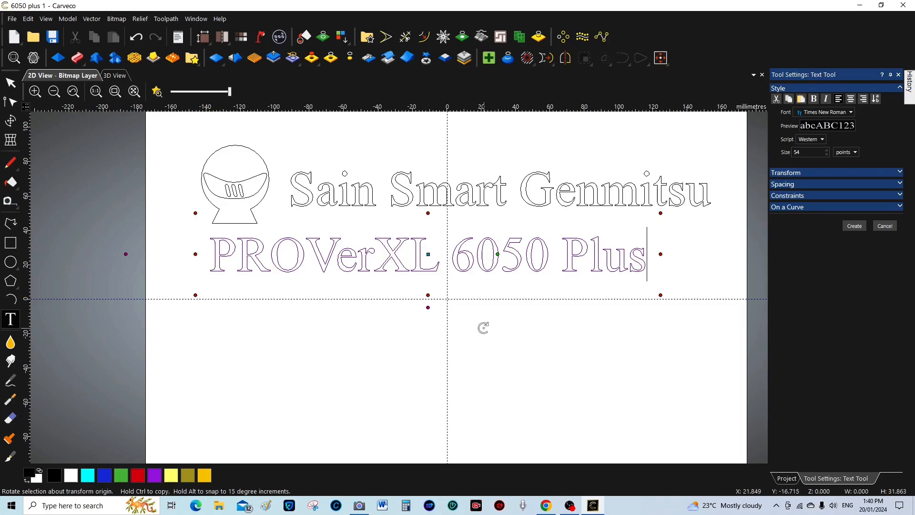
click(854, 226)
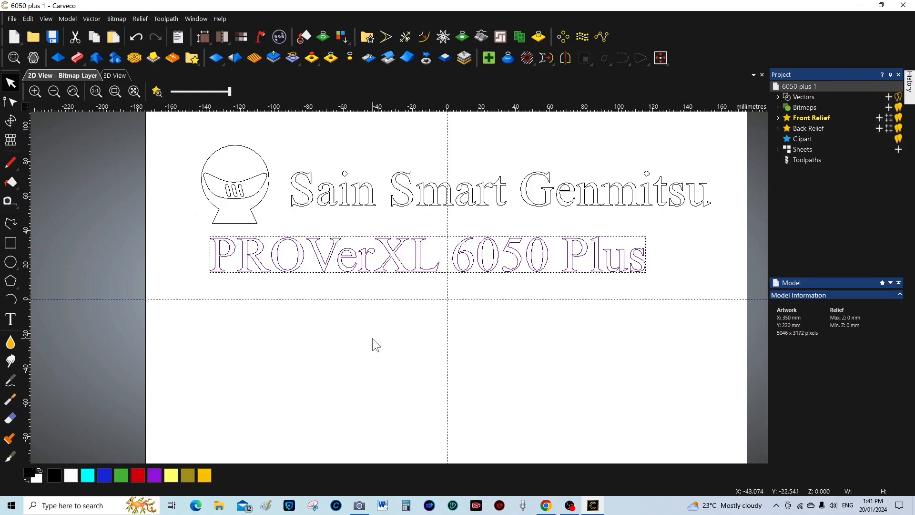
Nudge the 'PROVerXL 6050 Plus' line right and down, then deselect it
key(Right)
key(Right)
key(Right)
key(Right)
key(Right)
key(Right)
key(Right)
key(Right)
key(Right)
key(Right)
key(Right)
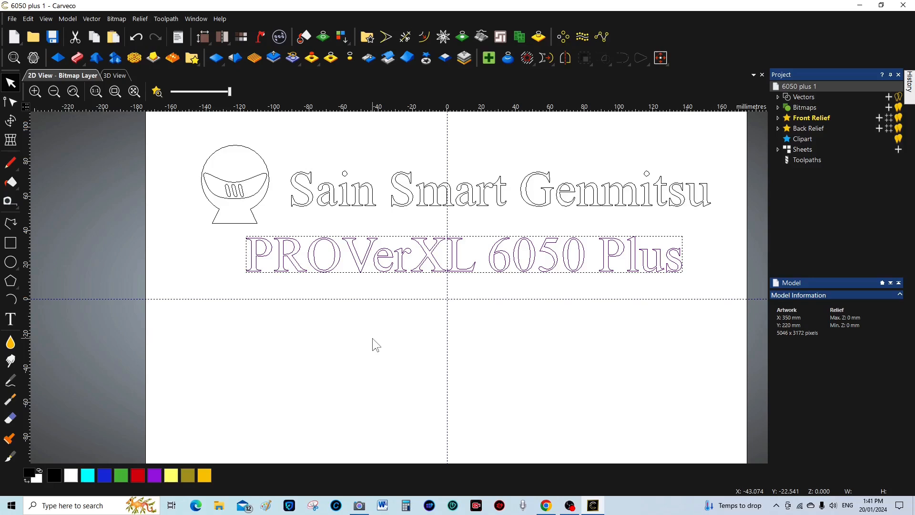
key(Down)
key(Down)
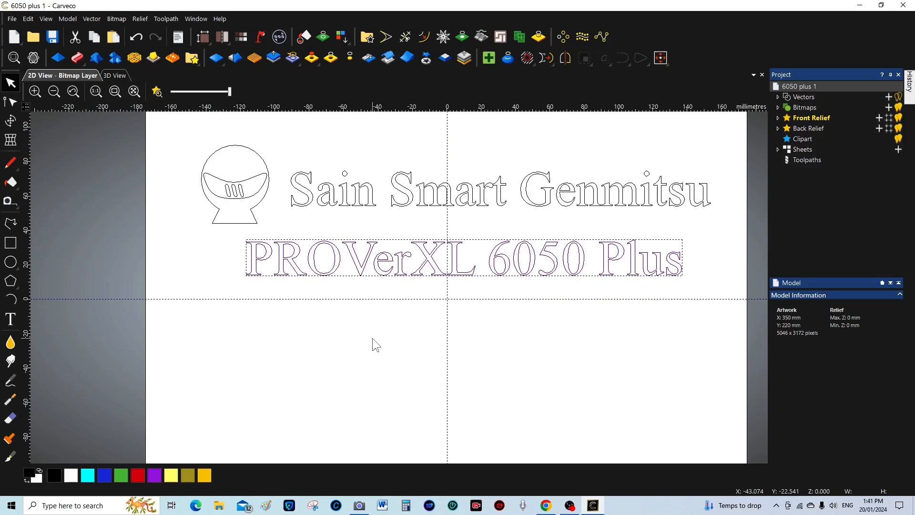
click(718, 281)
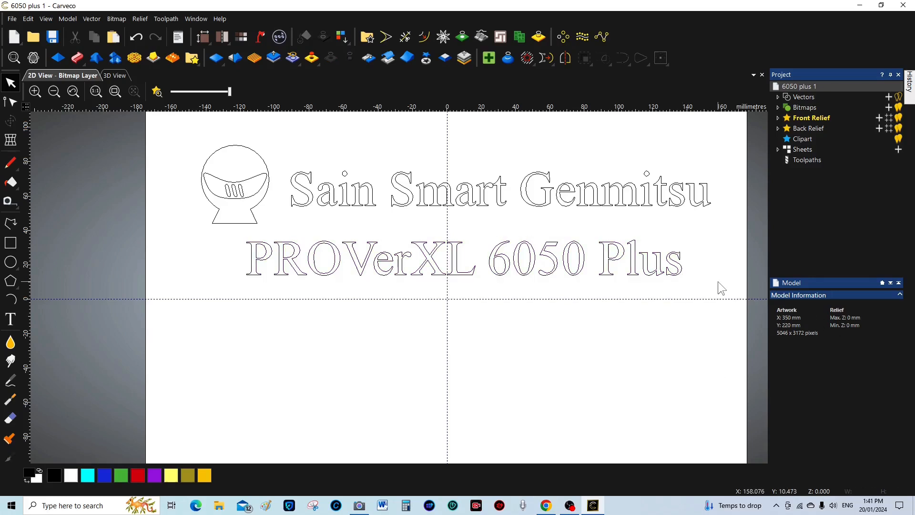
Create a third text line, 'WITH', as vectors directly below 'PROVerXL 6050 Plus'
click(11, 318)
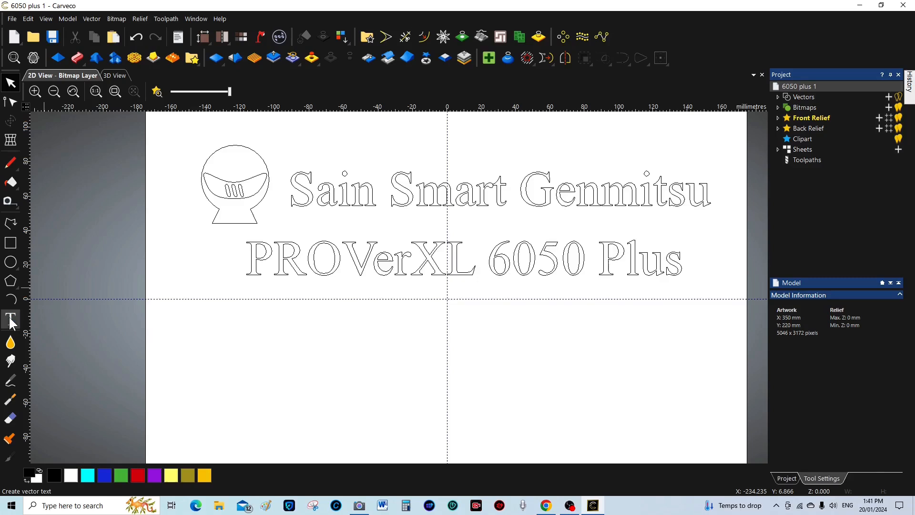
click(394, 320)
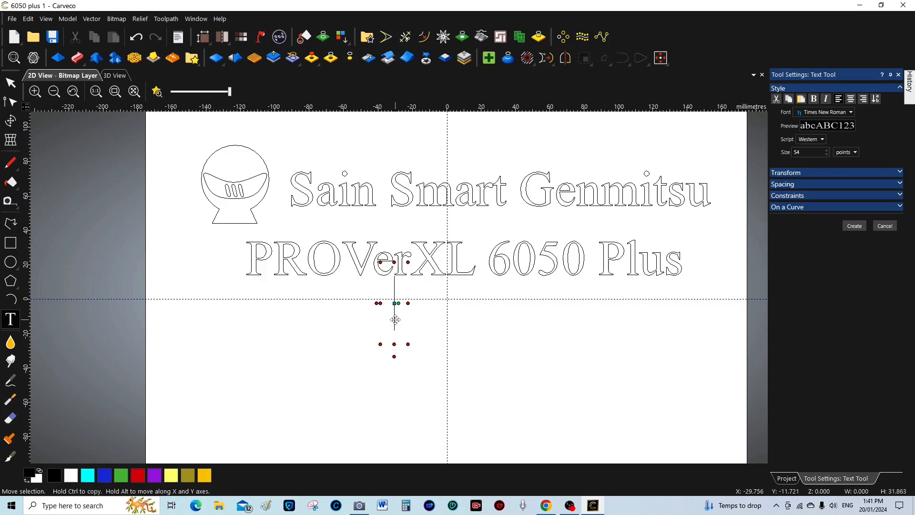
text(W)
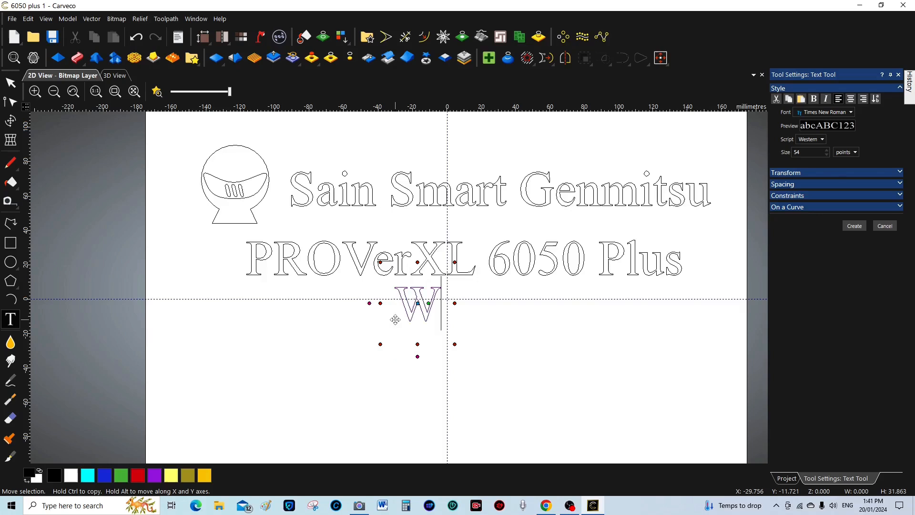
text(ITH)
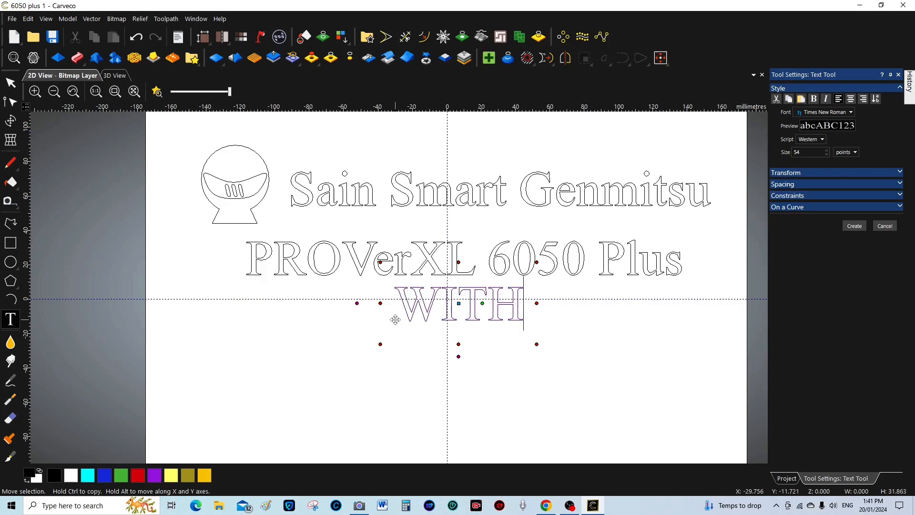
click(855, 225)
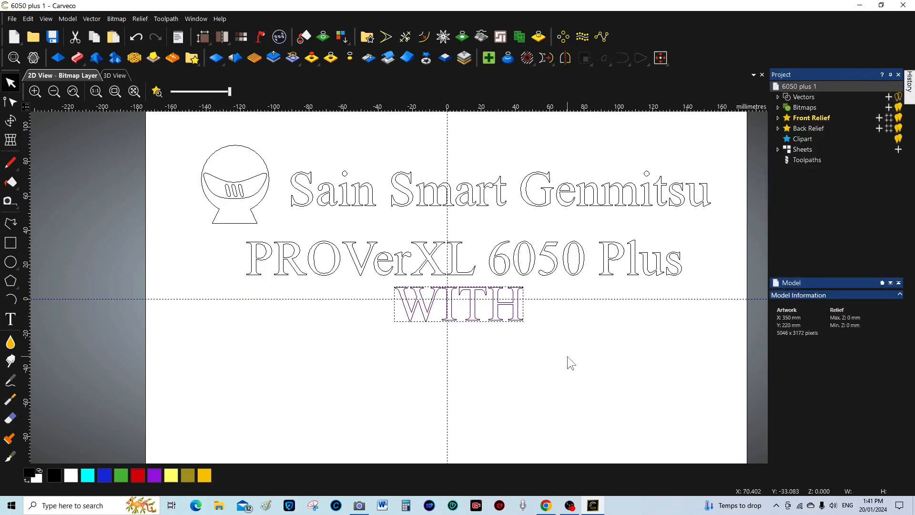
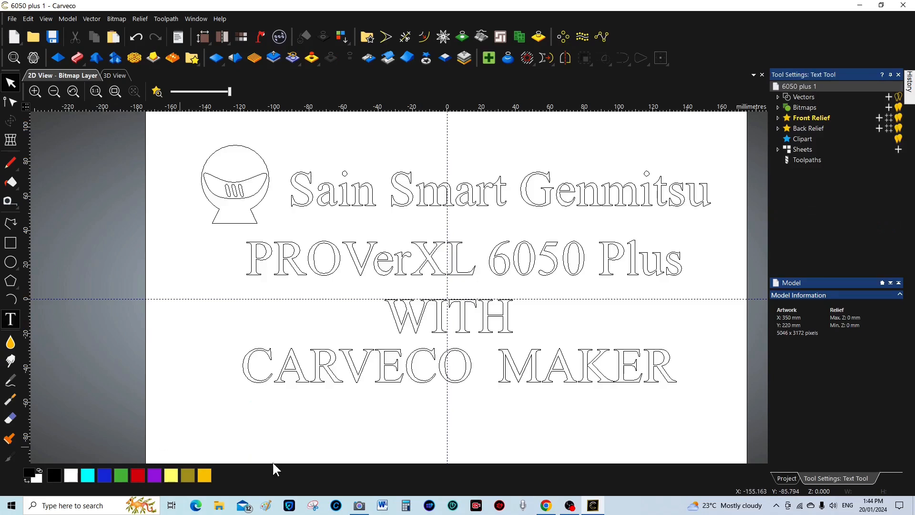
Create 'USD $1,799.00' as vector text below CARVECO MAKER, switching keyboard layout for the $ sign
click(256, 425)
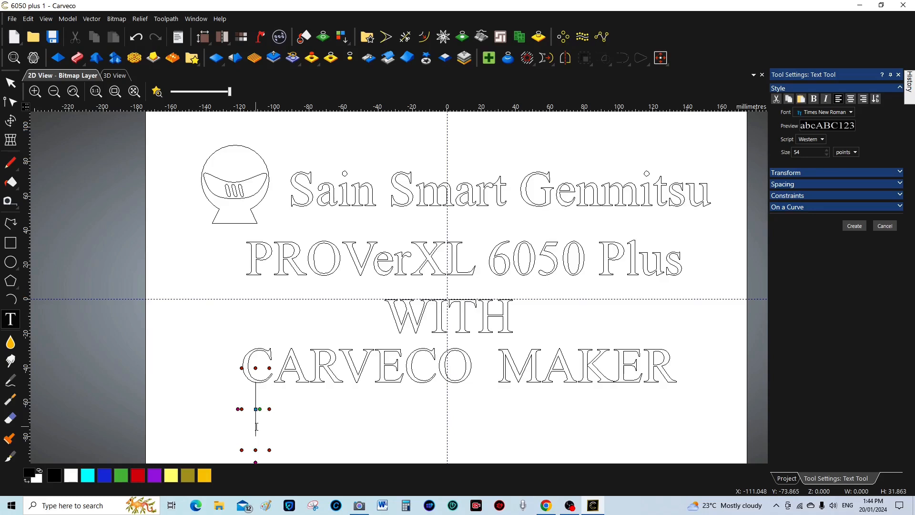
text(USD)
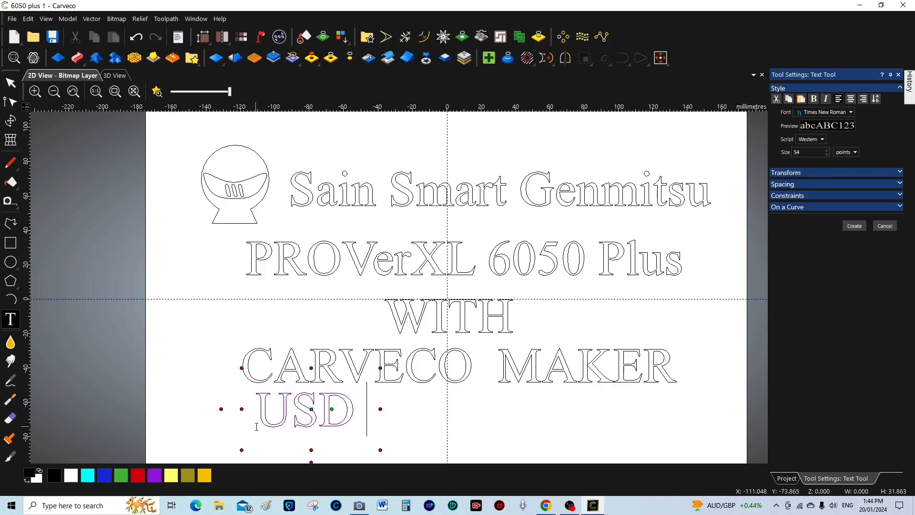
click(848, 505)
click(803, 438)
text($)
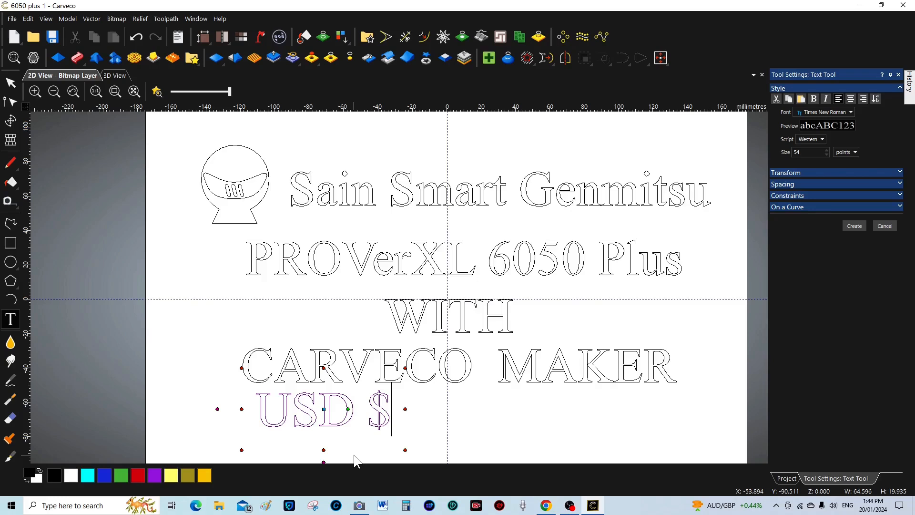
text(1,7)
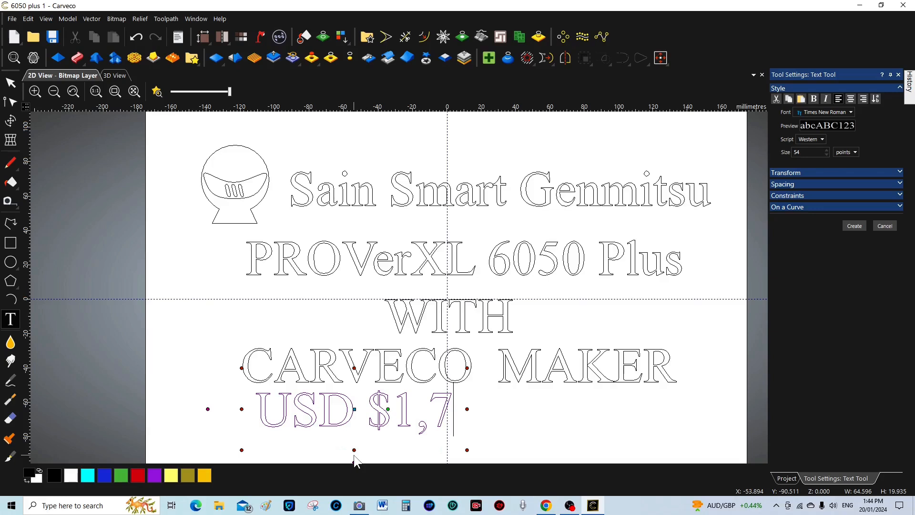
text(99)
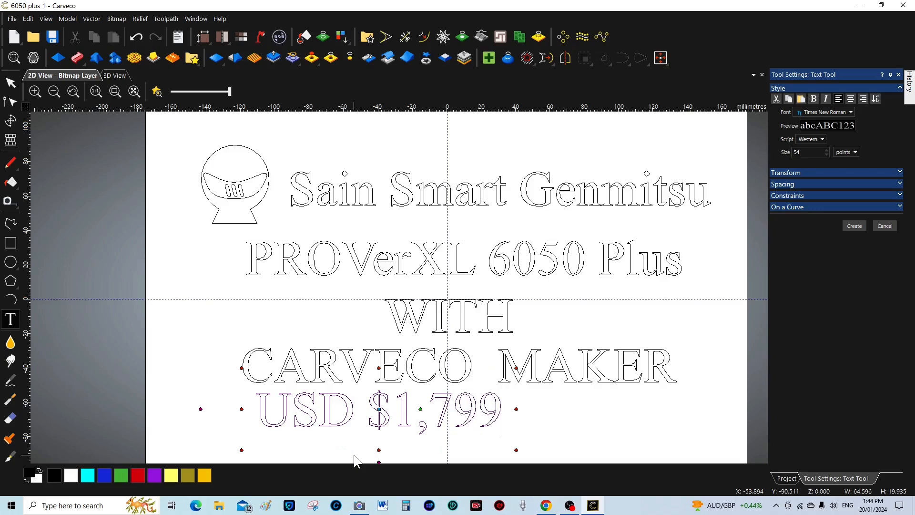
text(.00)
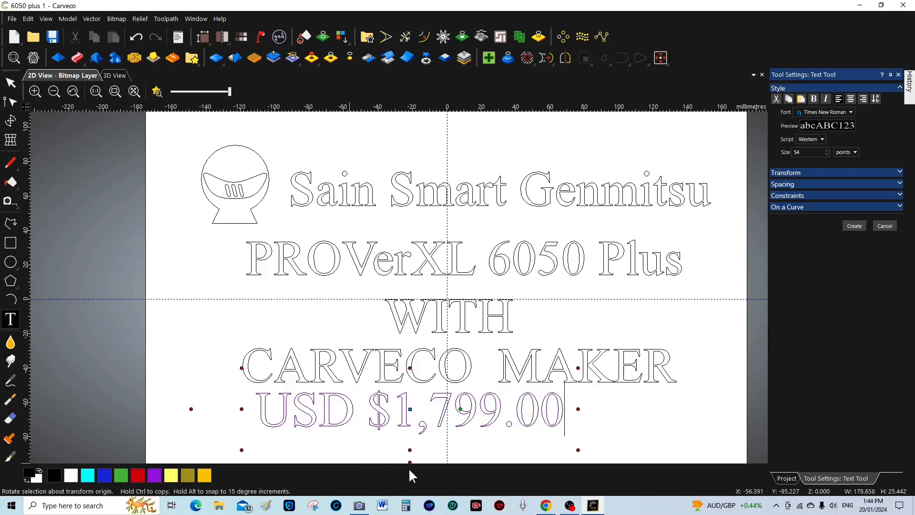
click(853, 225)
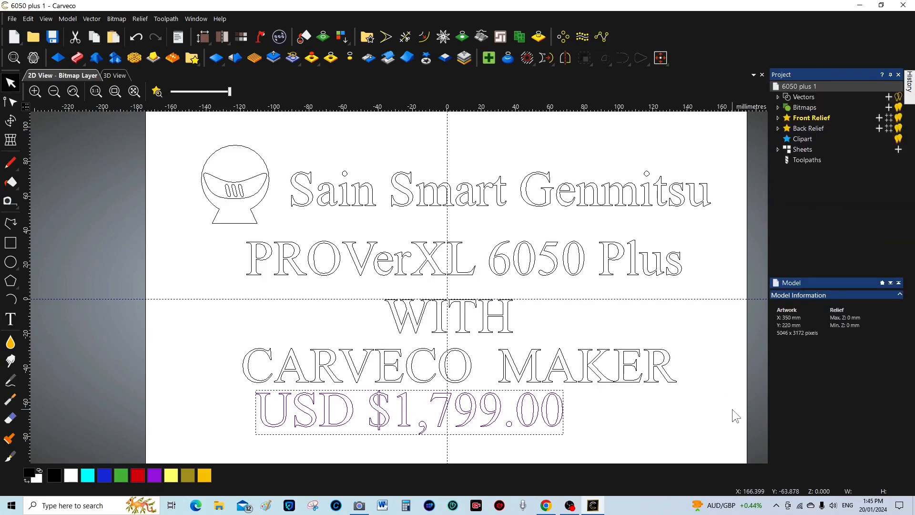
Nudge the price line seven steps right and one down to centre it, then deselect
key(Right)
key(Right)
key(Right)
key(Right)
key(Right)
key(Right)
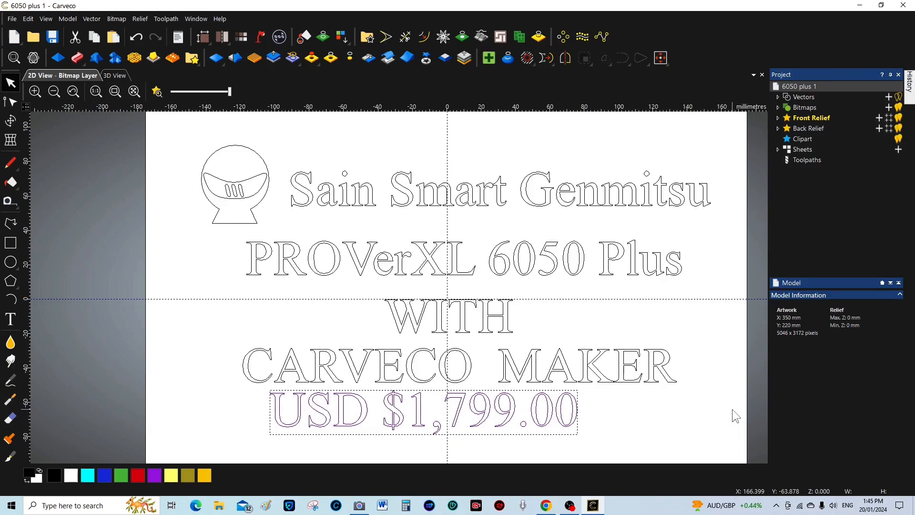
key(Right)
key(Right)
key(Right)
key(Right)
key(Right)
key(Right)
key(Right)
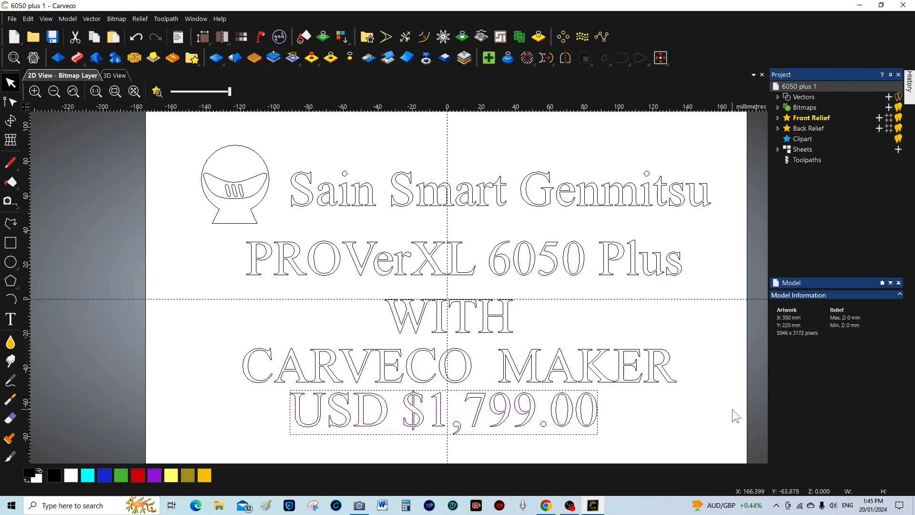
key(Right)
key(Right)
key(Right)
key(Right)
key(Right)
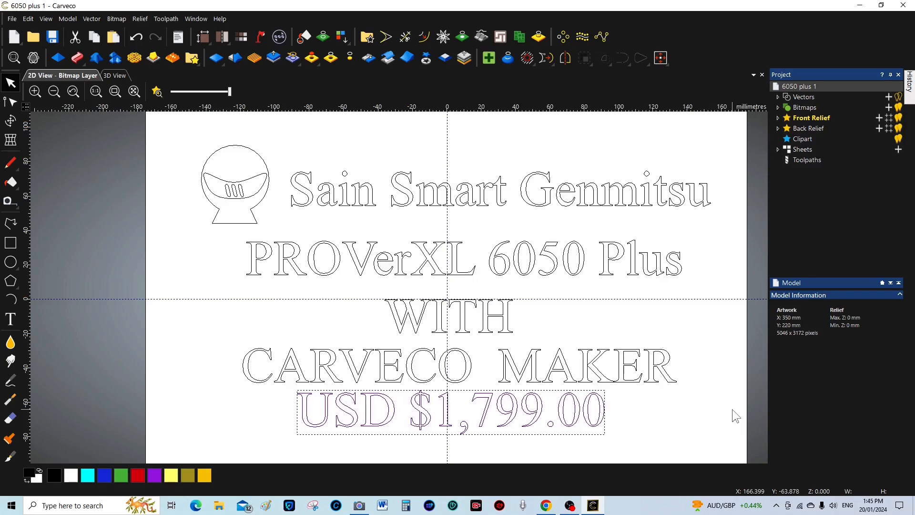
key(Right)
key(Right)
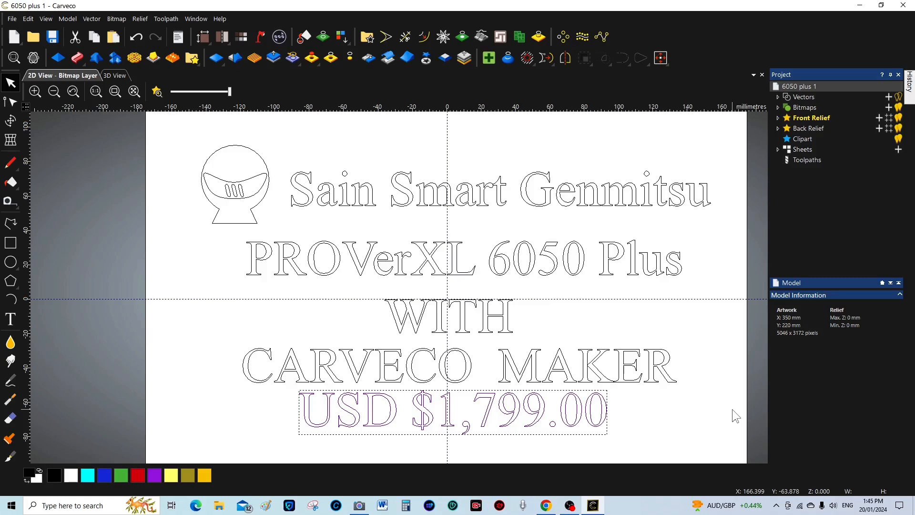
key(Right)
key(Right)
key(Right)
key(Right)
key(Right)
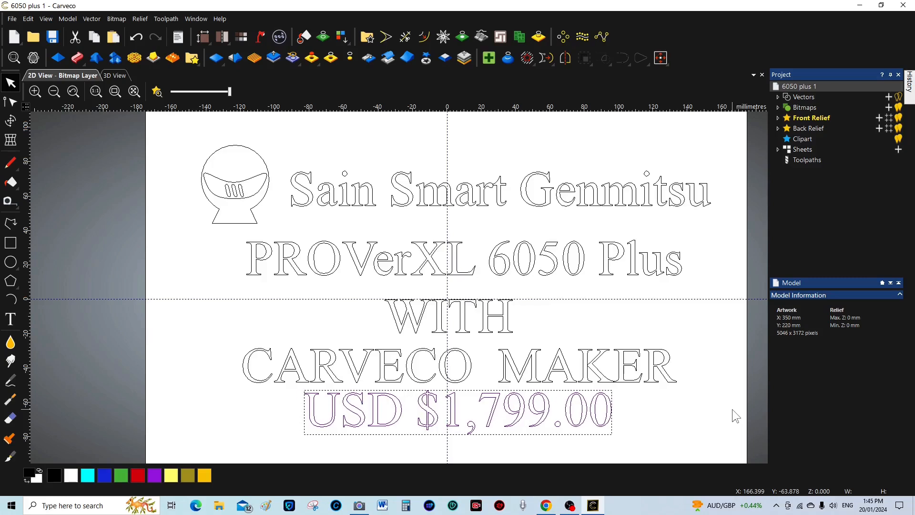
key(Right)
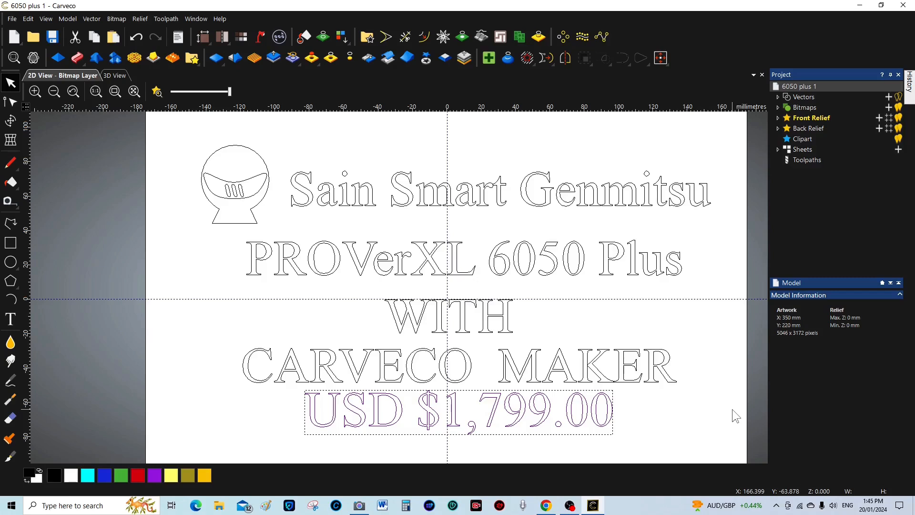
key(Right)
key(Right)
key(Right)
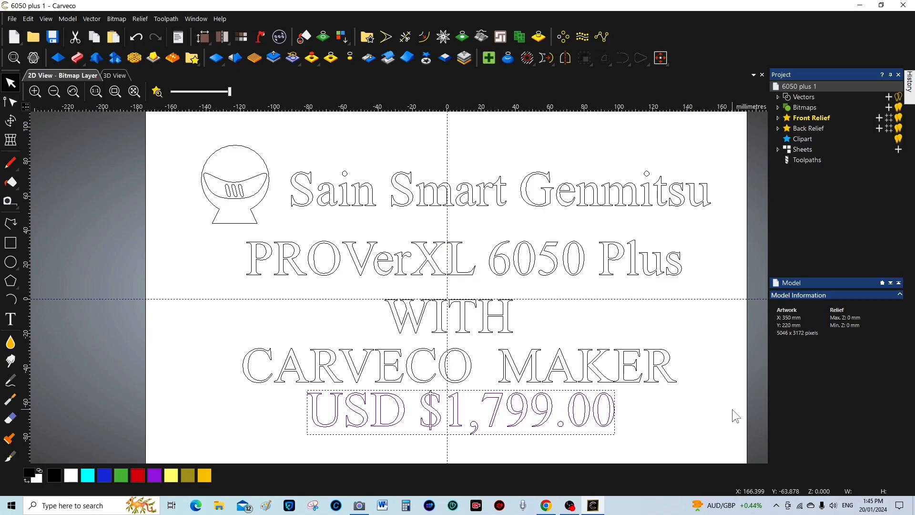
key(Down)
key(Down)
key(Down)
key(Down)
key(Down)
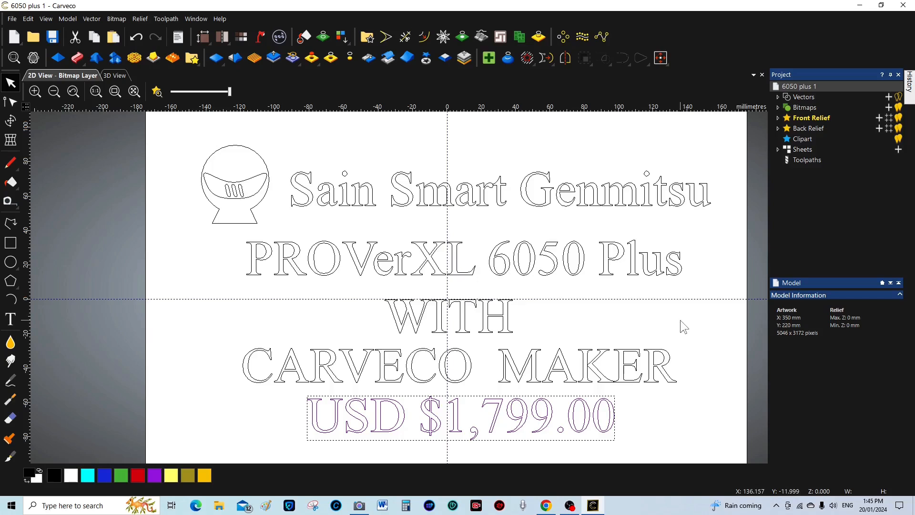
click(671, 420)
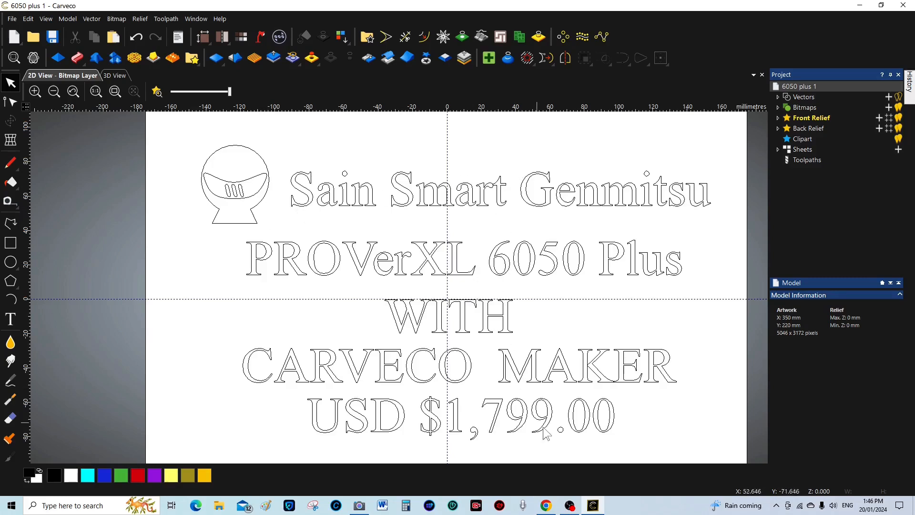
Select the five text lines, leaving out the round logo, and group them into one vector group
click(257, 211)
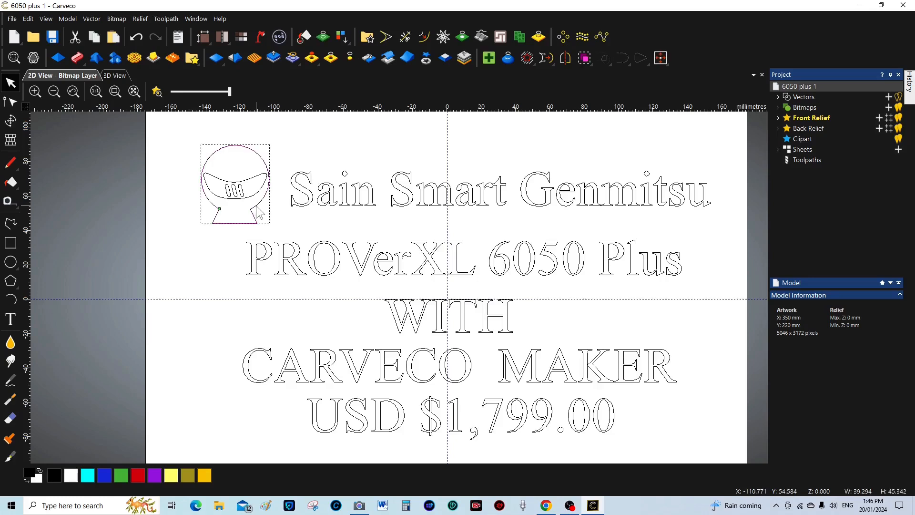
click(158, 216)
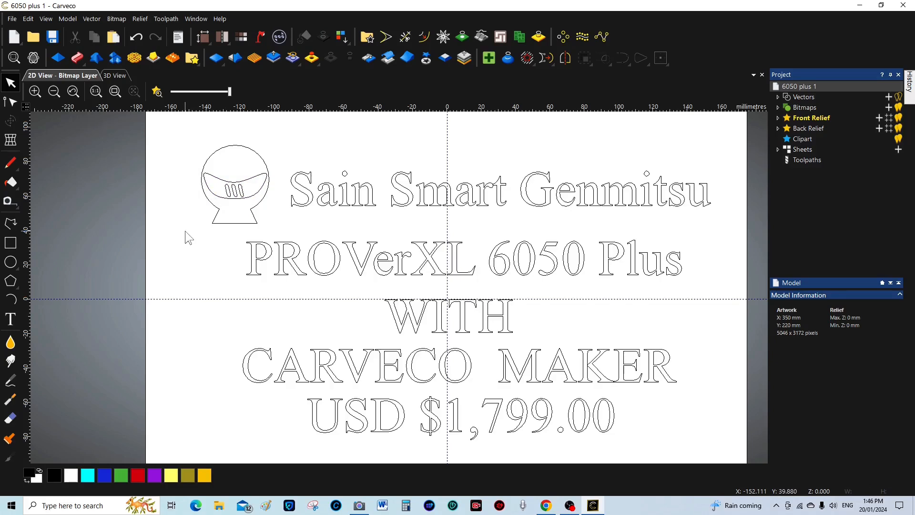
click(374, 205)
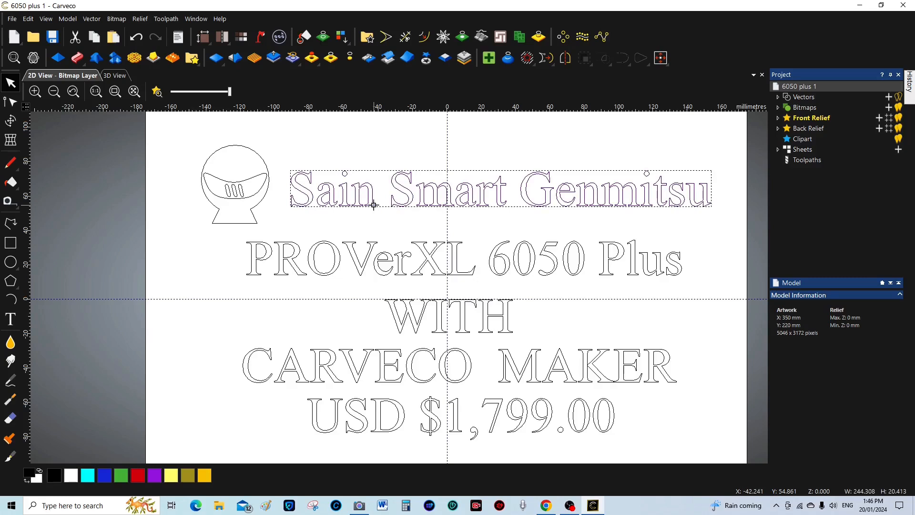
shift+click(375, 247)
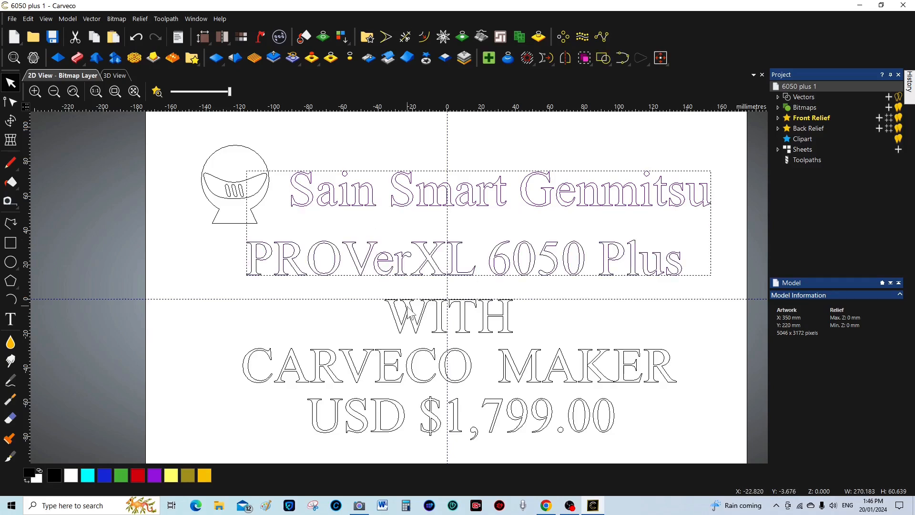
shift+click(408, 320)
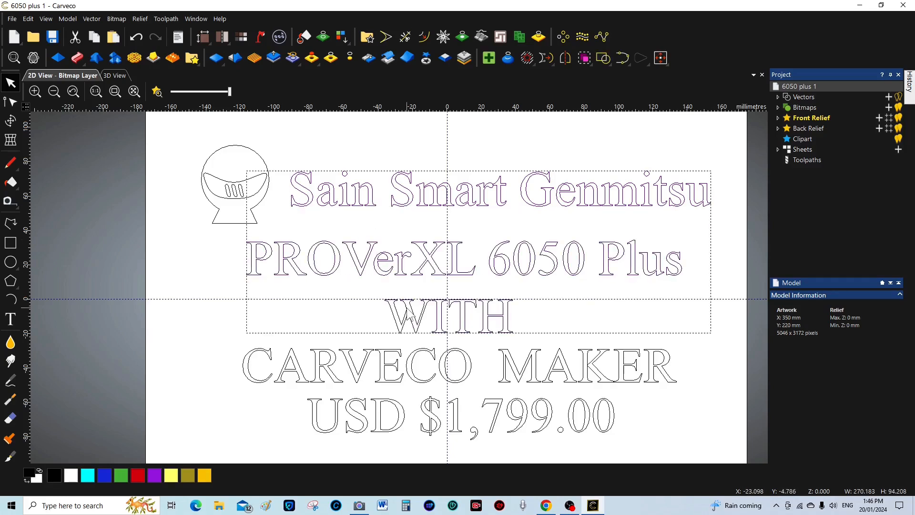
shift+click(414, 363)
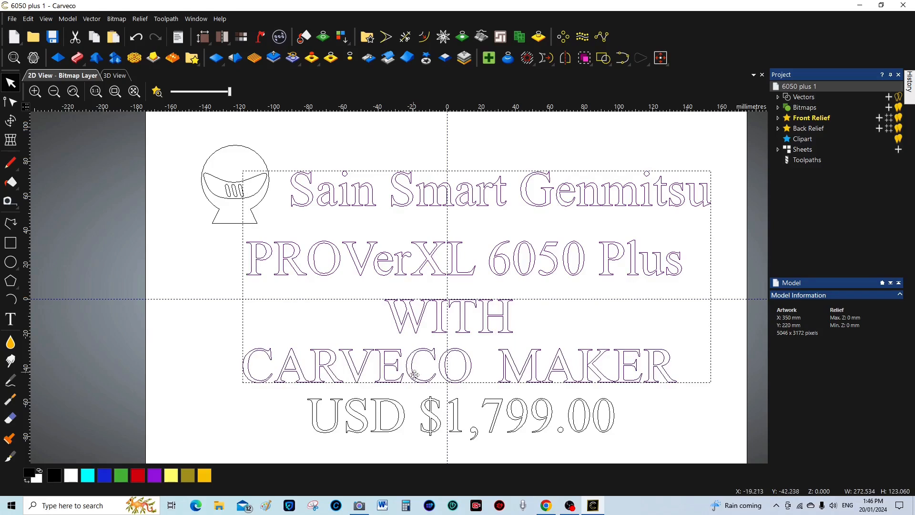
shift+click(428, 407)
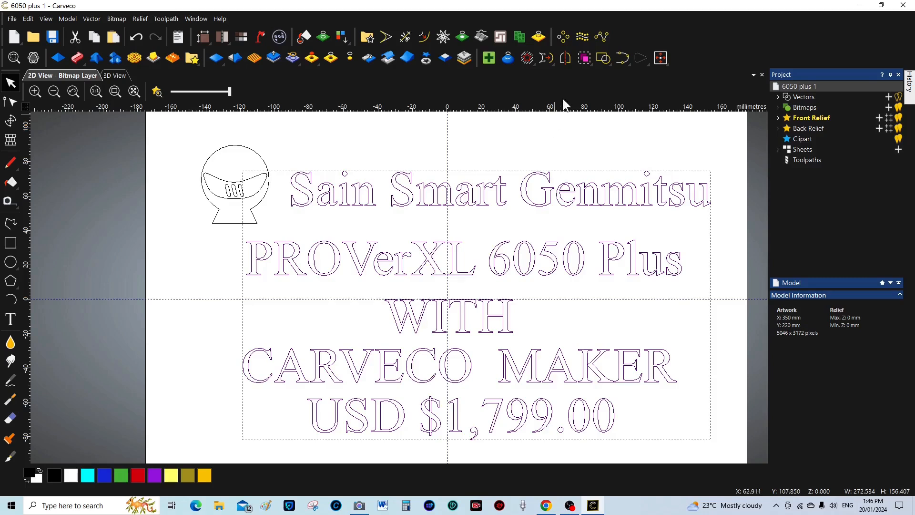
click(585, 58)
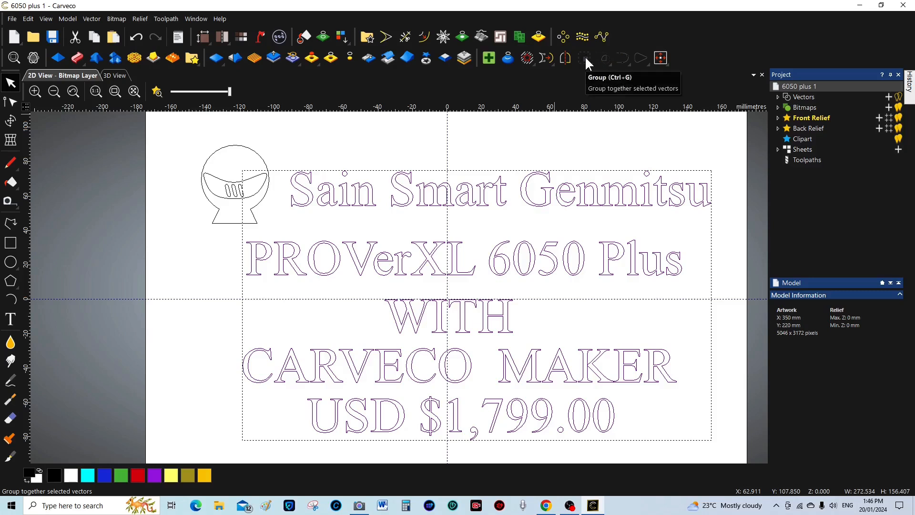
click(730, 187)
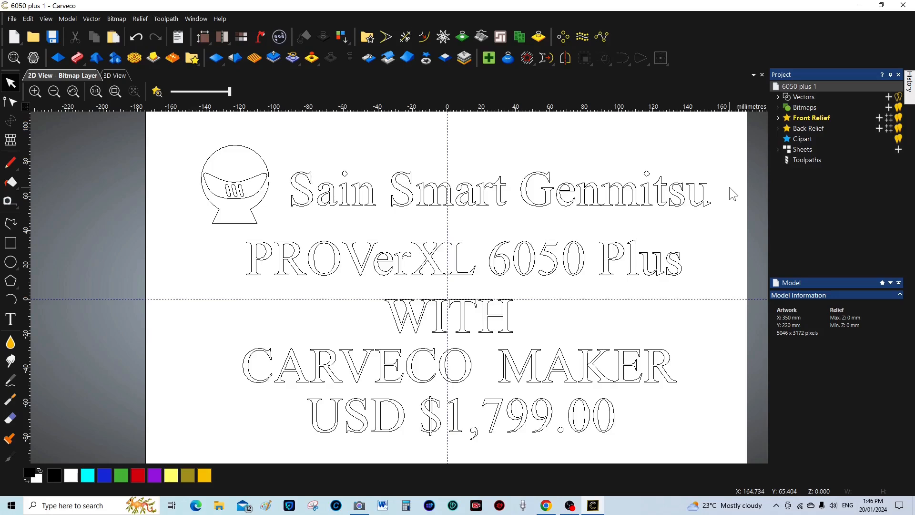
Zoom the 2D view out and back in, then show the project's Toolpaths panel
scroll(674, 269, down, 2)
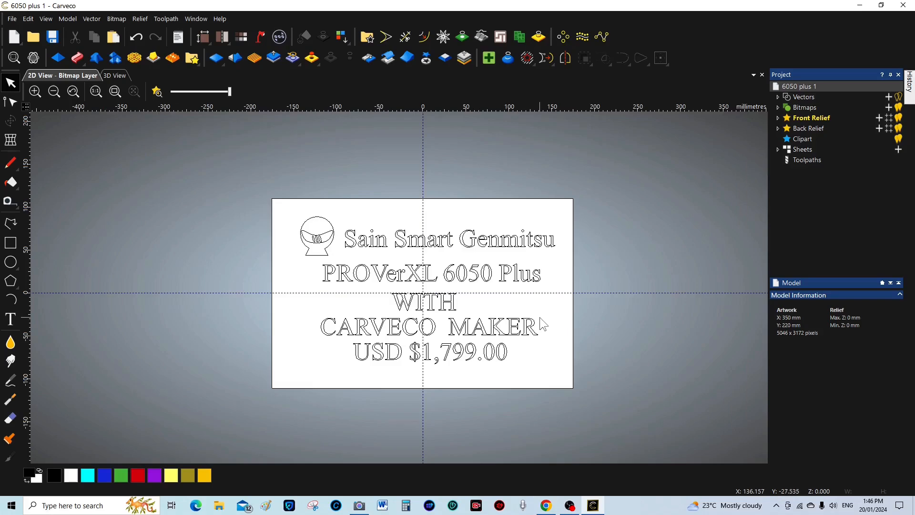
scroll(539, 316, up, 2)
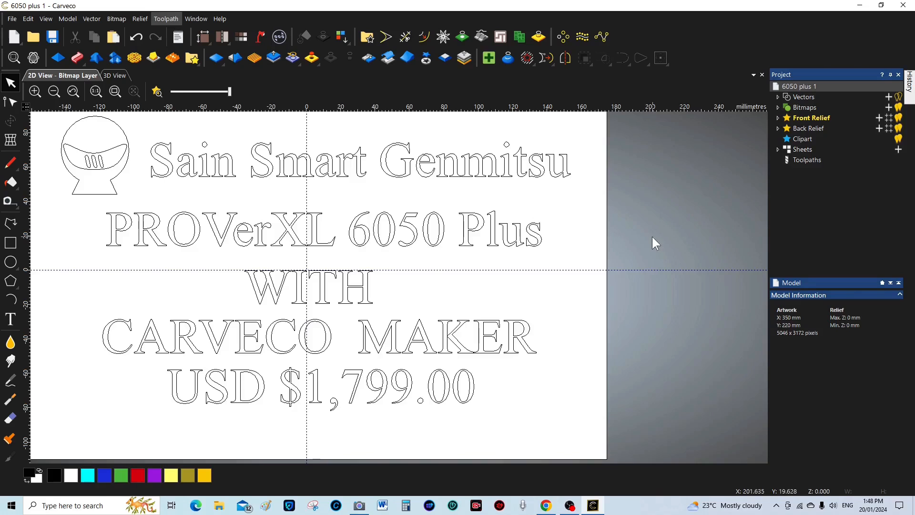
click(807, 159)
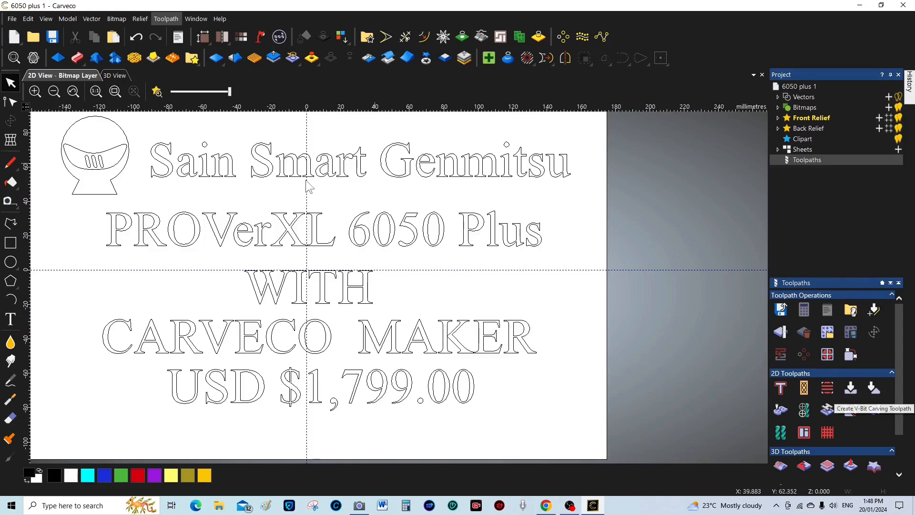
Select the helmet logo outline, check V-Bit Carving on Selected Vectors, then close it unused
click(117, 176)
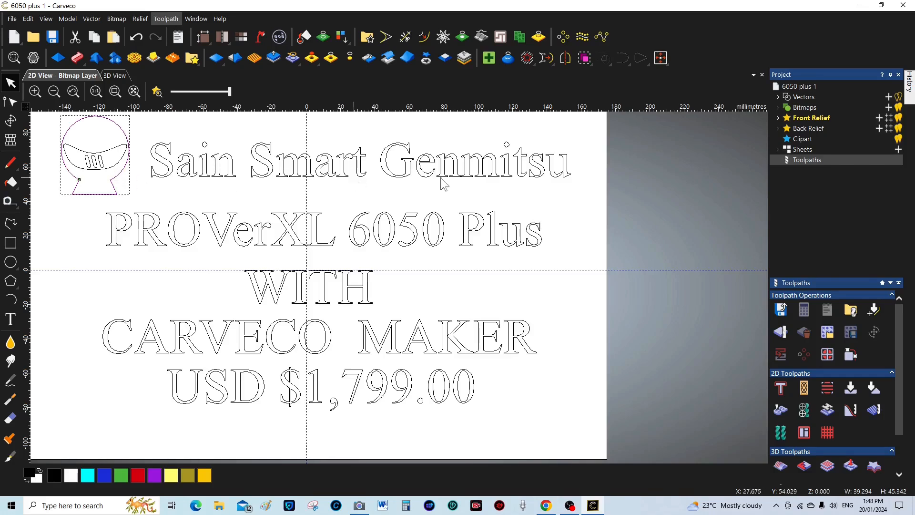
click(851, 389)
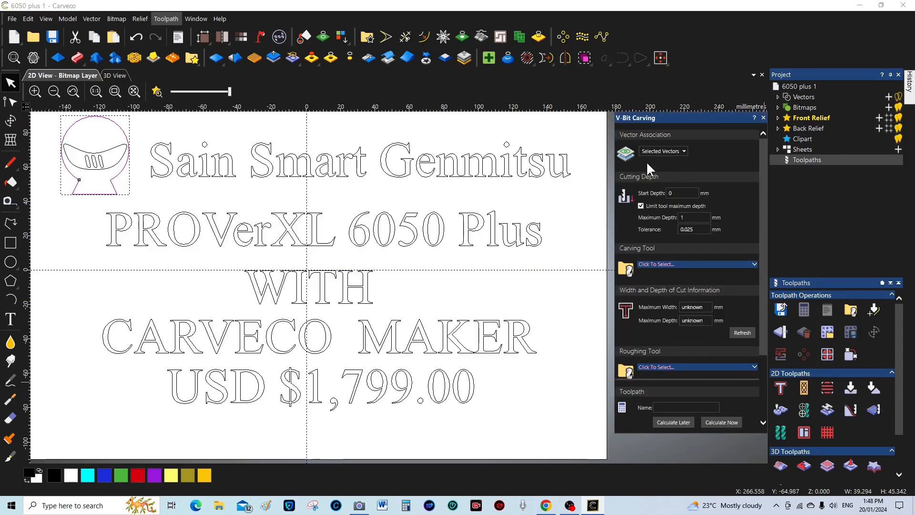
click(683, 149)
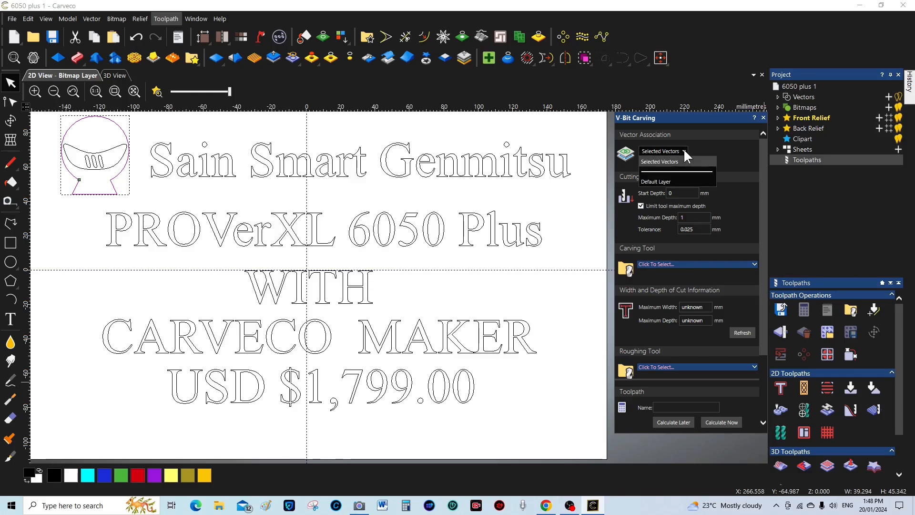
click(684, 151)
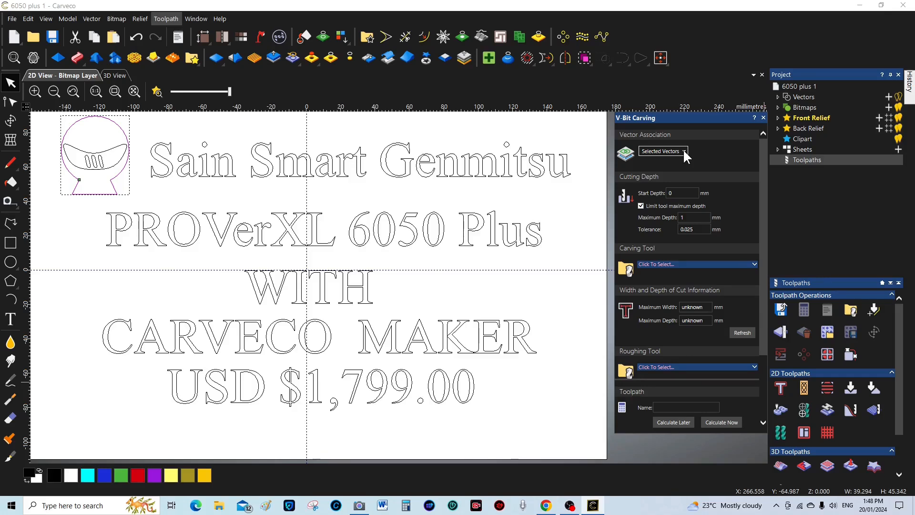
click(763, 118)
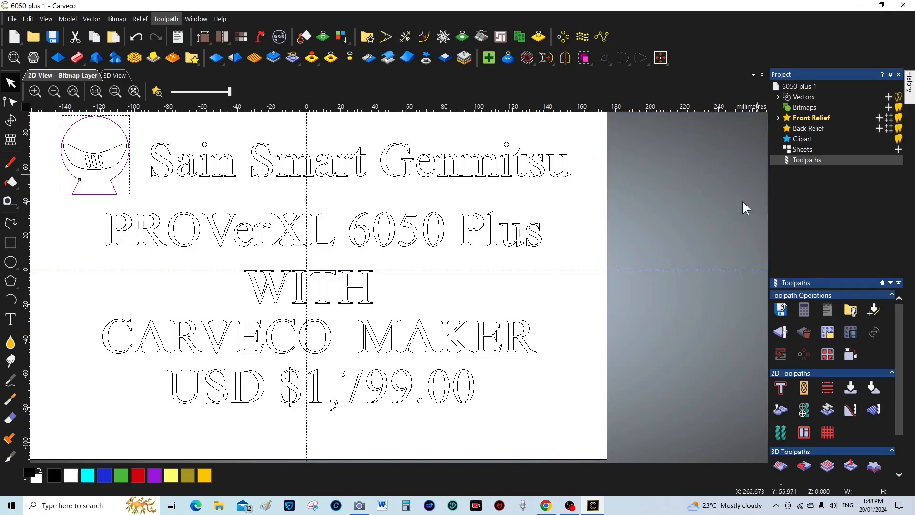
Start a Profiling toolpath cutting Along the vectors to a 1 mm finish depth, and choose its tool
click(778, 389)
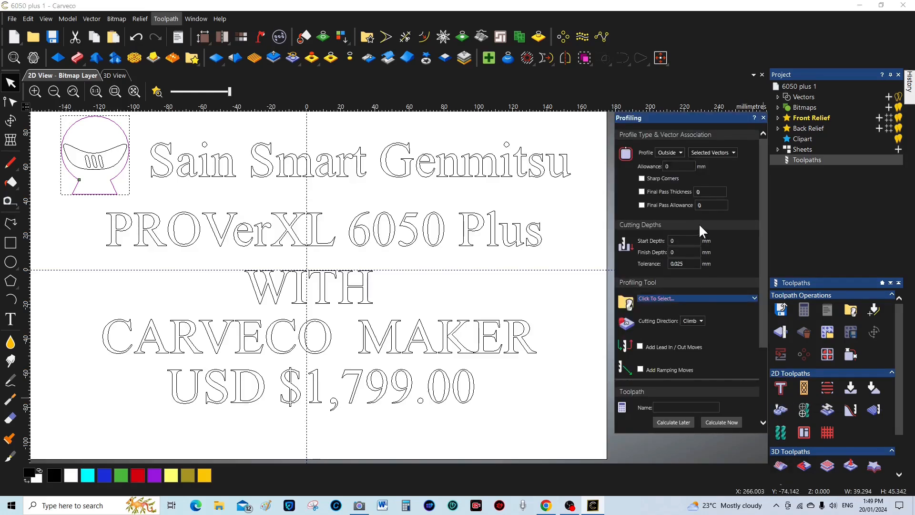
click(681, 151)
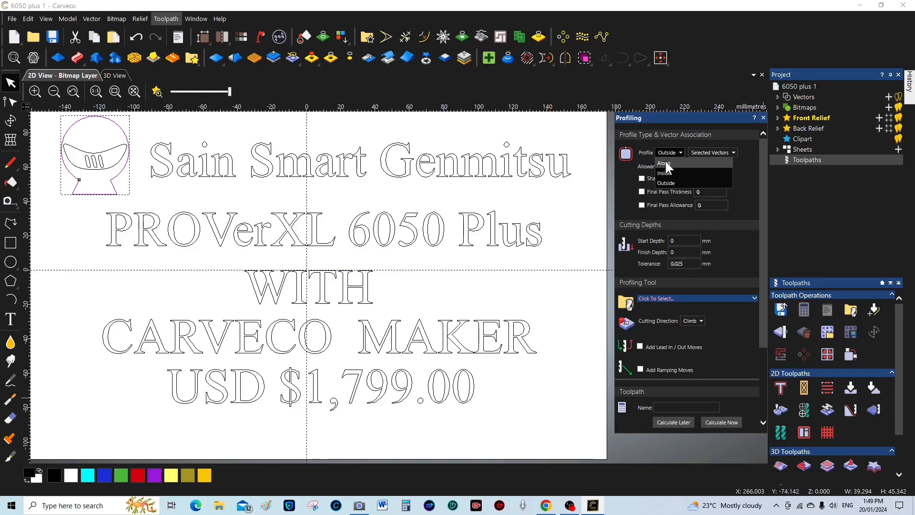
click(666, 164)
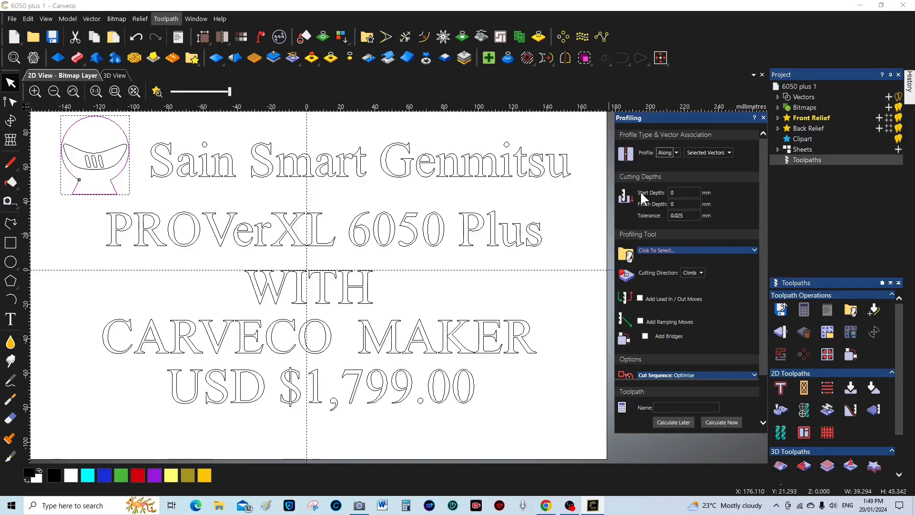
click(680, 204)
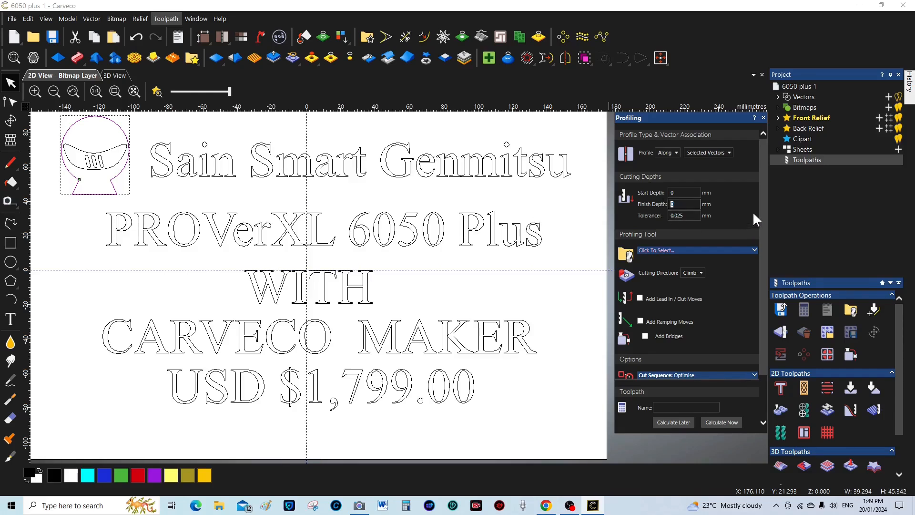
text(1)
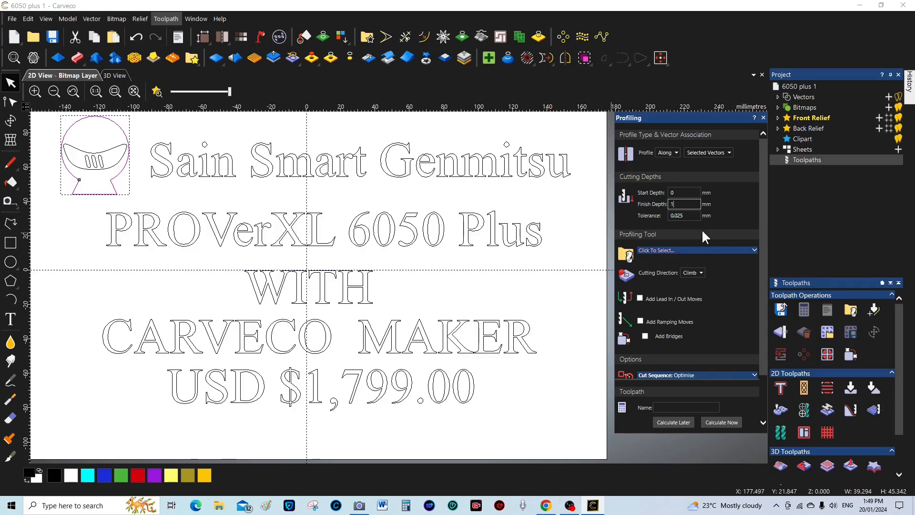
click(753, 250)
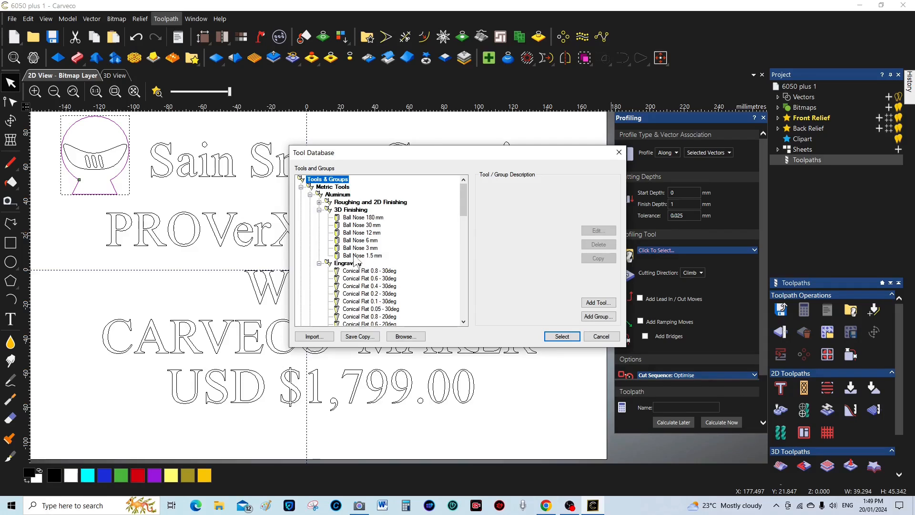
Copy the Small V-Bit 6 mm 90 degree tool under V-Carving and open the copy for editing
scroll(346, 264, down, 3)
scroll(347, 264, down, 2)
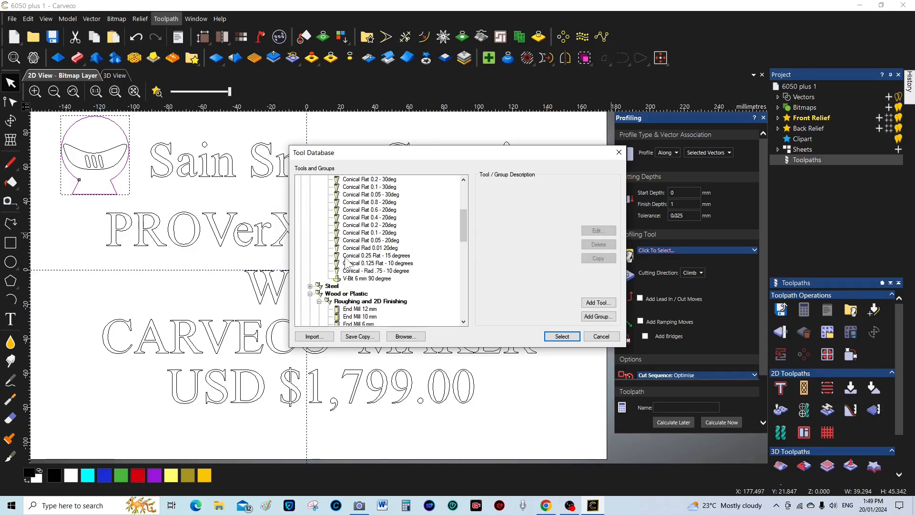
scroll(346, 263, down, 1)
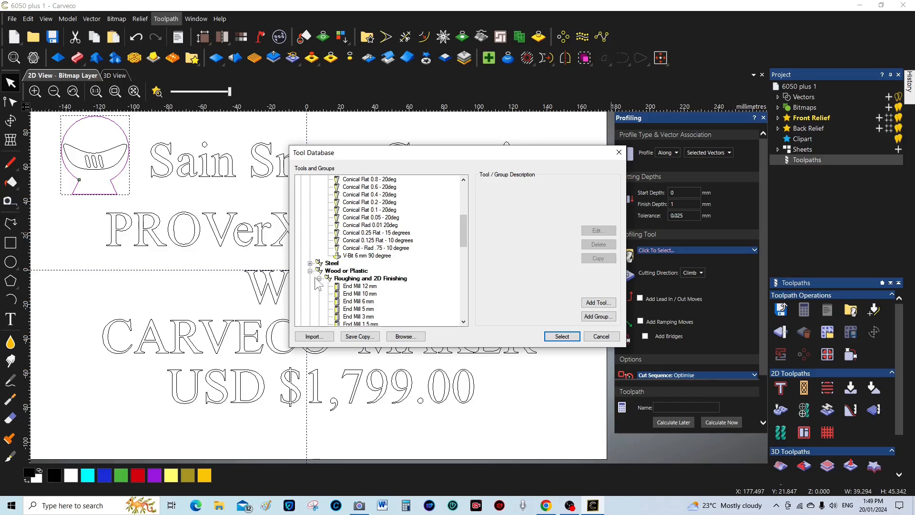
scroll(380, 283, down, 1)
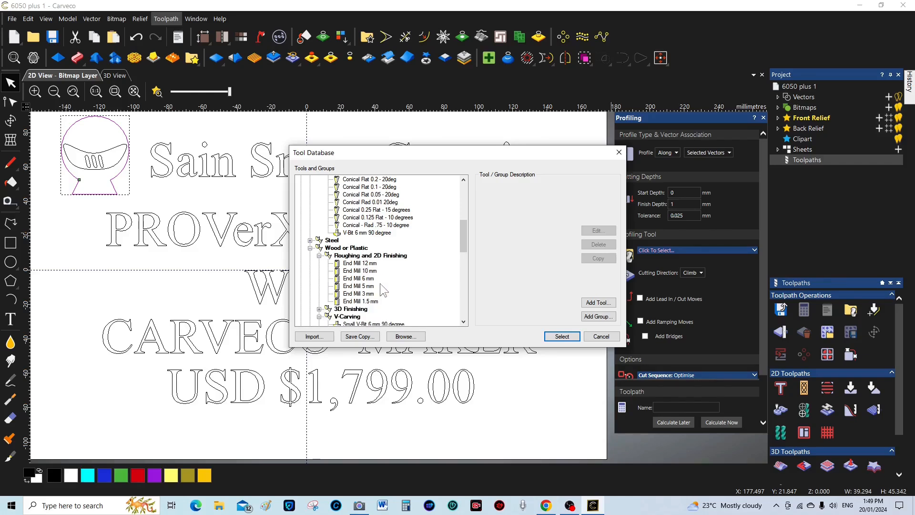
scroll(380, 283, down, 3)
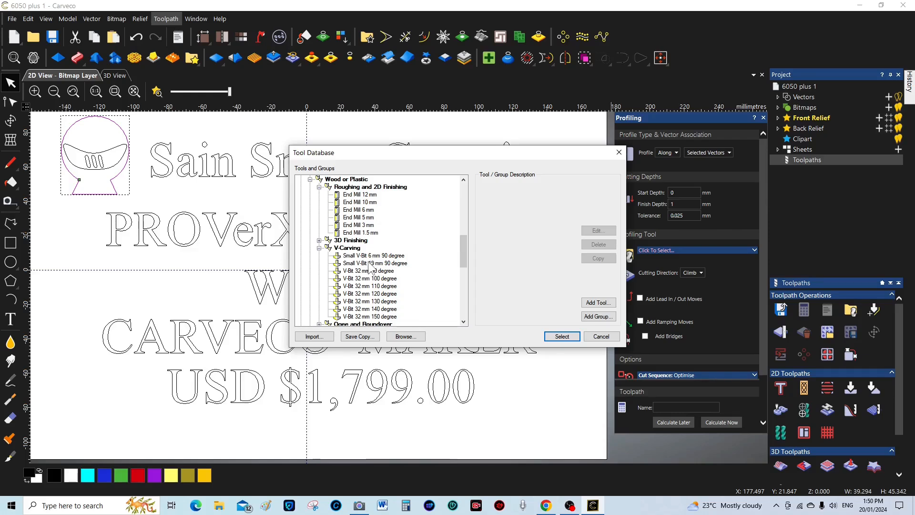
click(372, 256)
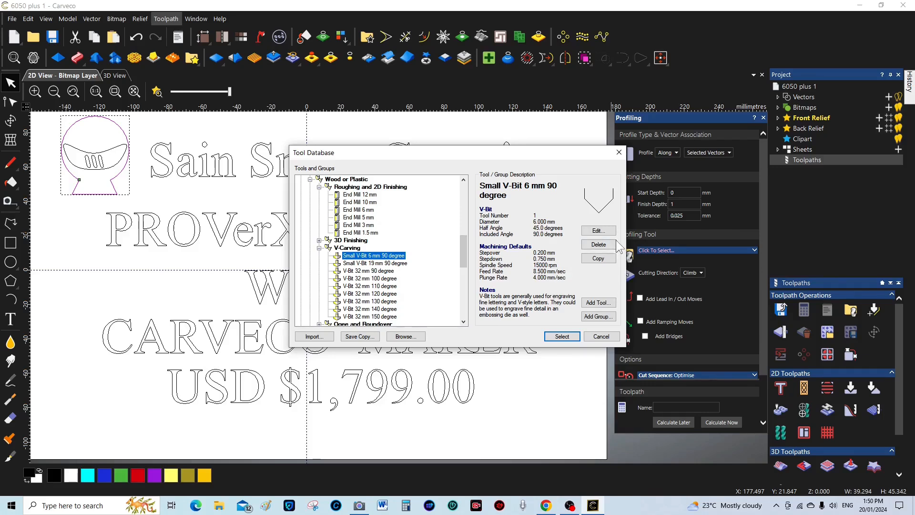
click(598, 258)
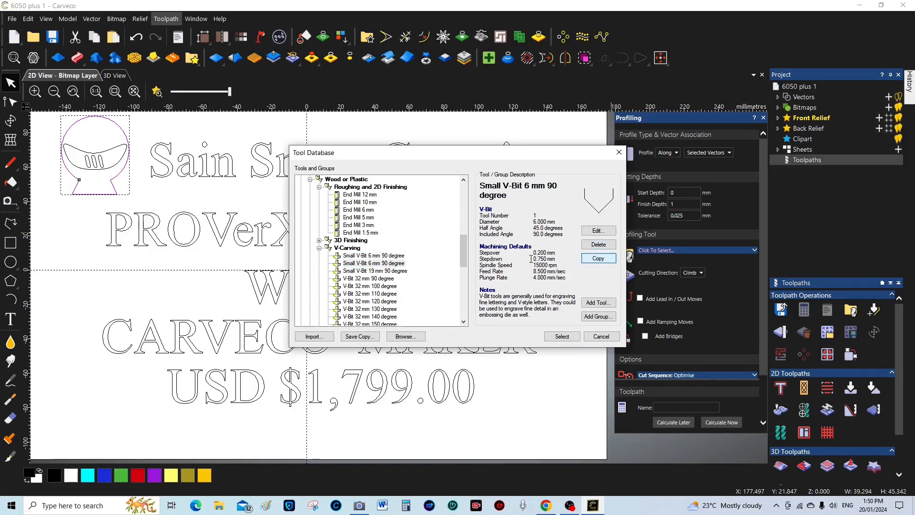
click(374, 263)
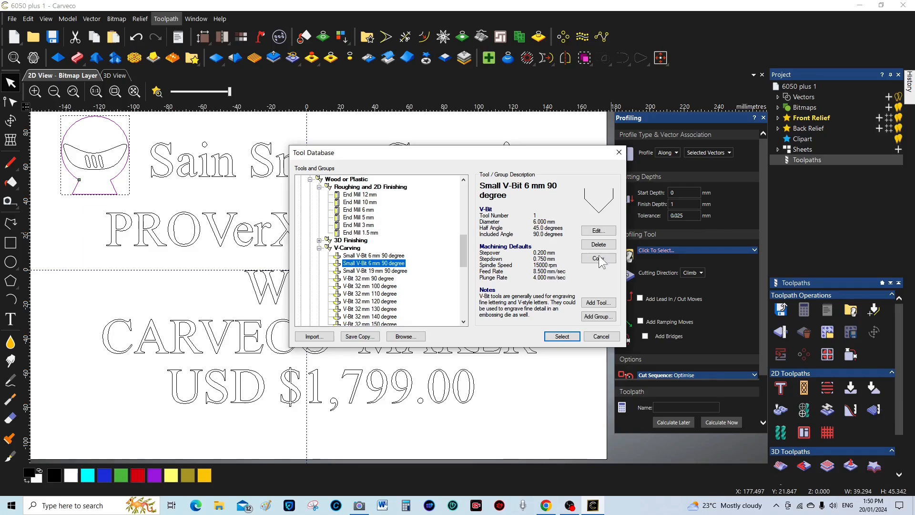
click(599, 231)
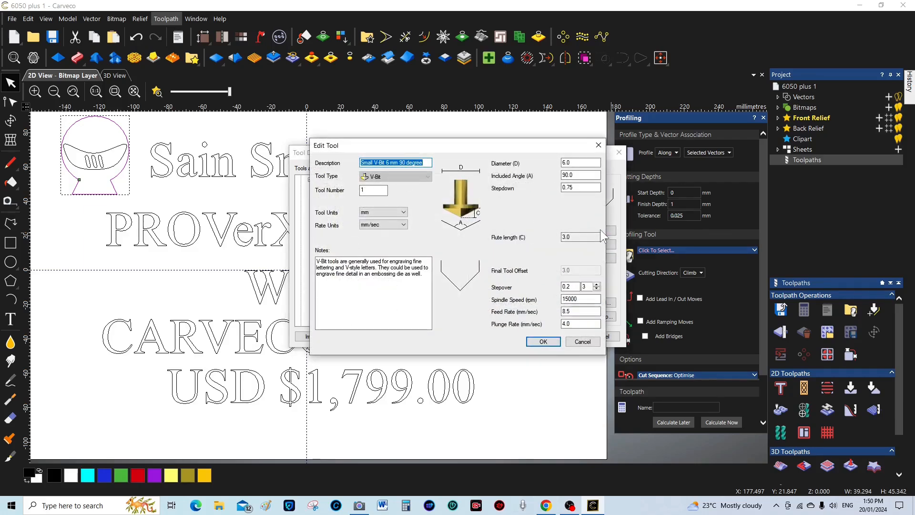
Change the copied tool's description to 'Small V-Bit 12.7 mm 90 degree' and diameter to 12.7
click(388, 163)
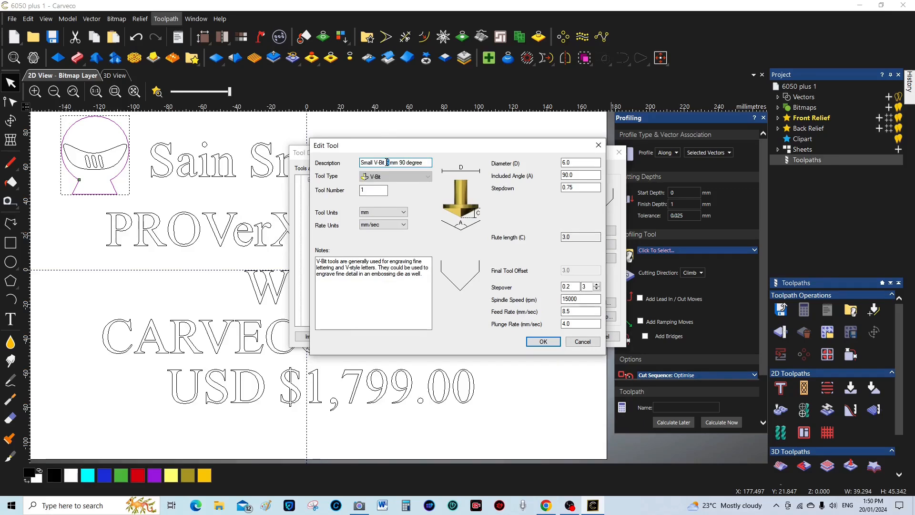
key(BackSpace)
text(12)
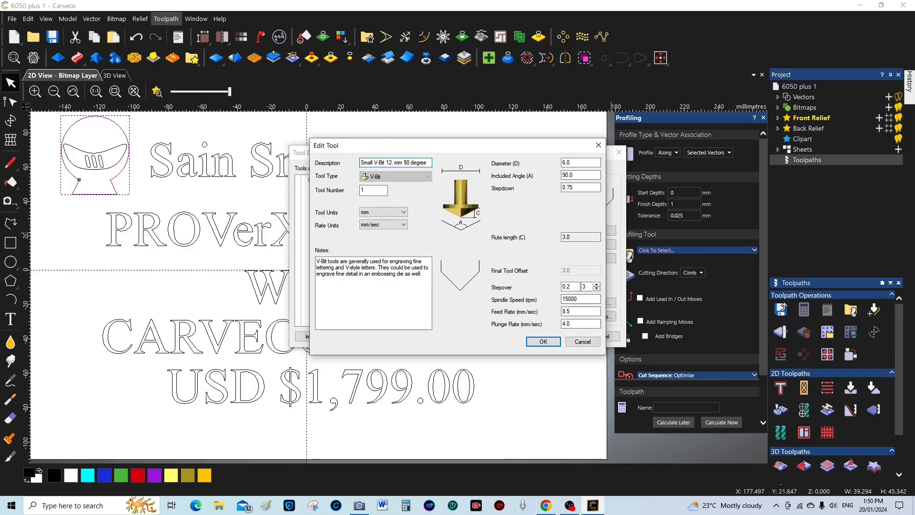
text(.7)
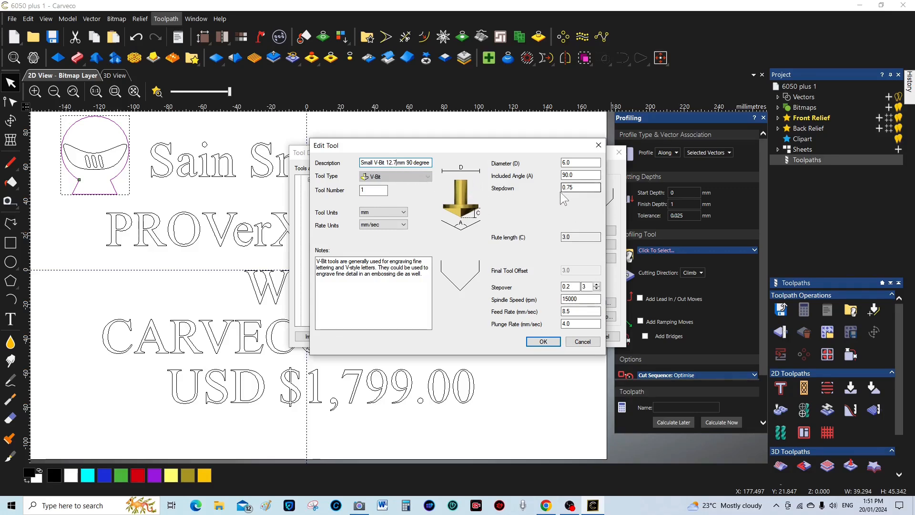
click(570, 162)
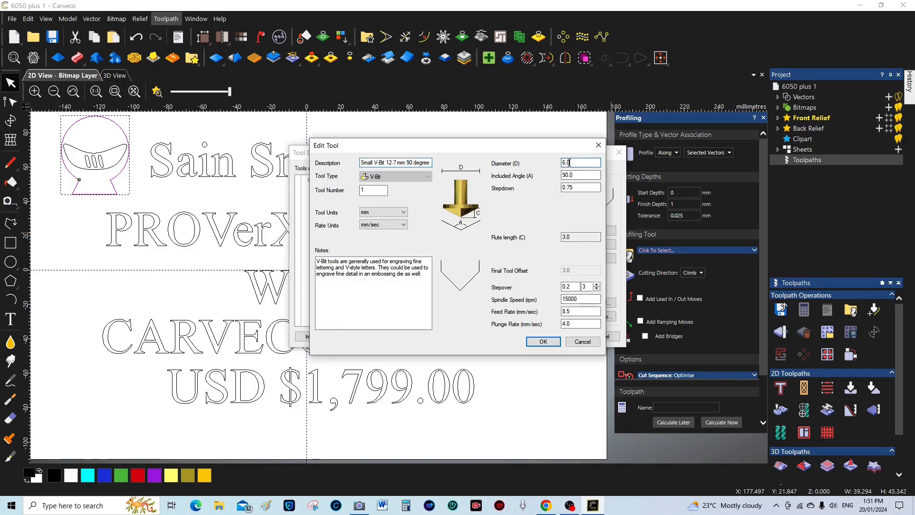
drag(571, 162, 562, 162)
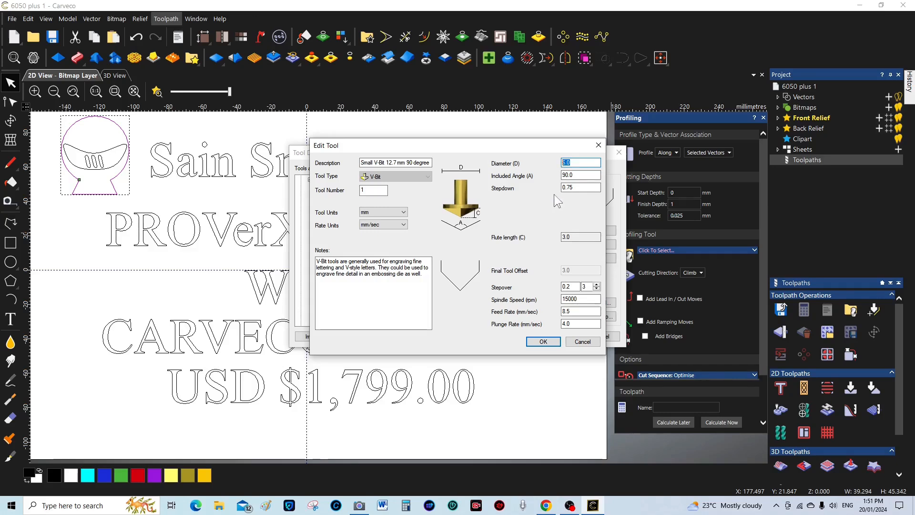
text(12)
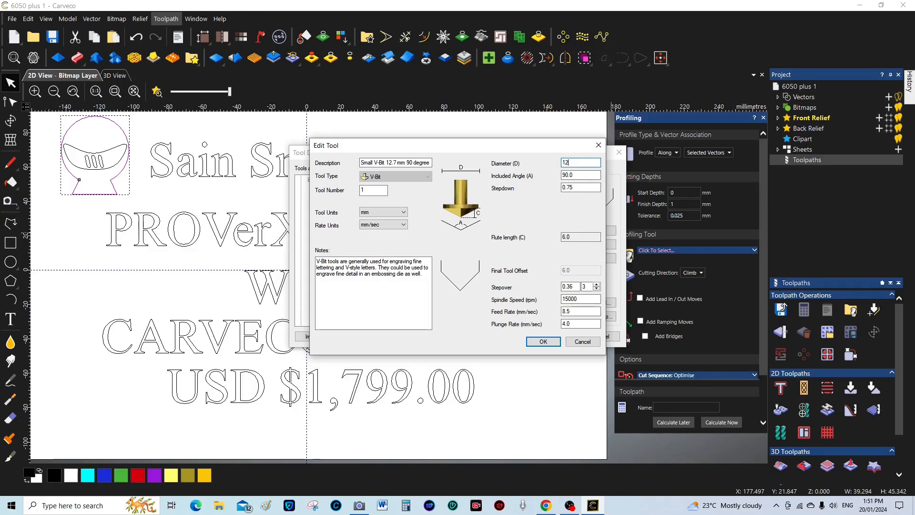
text(.7)
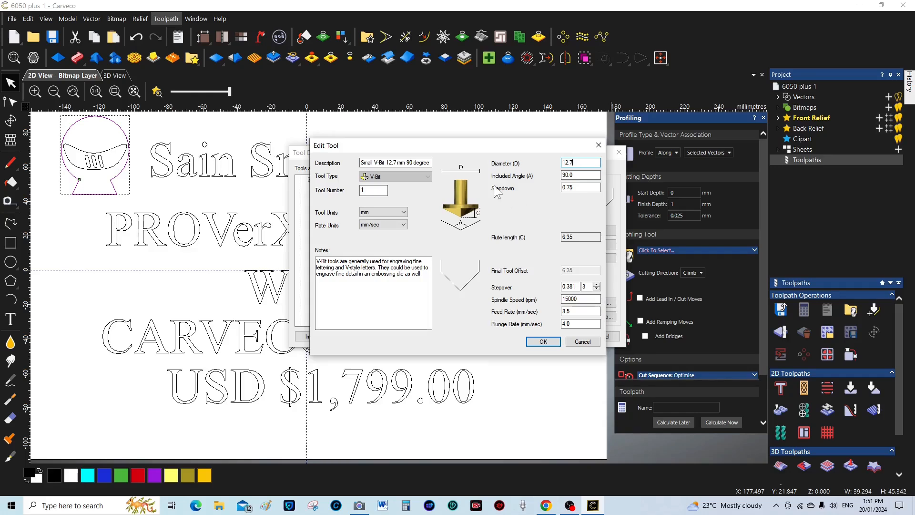
click(581, 176)
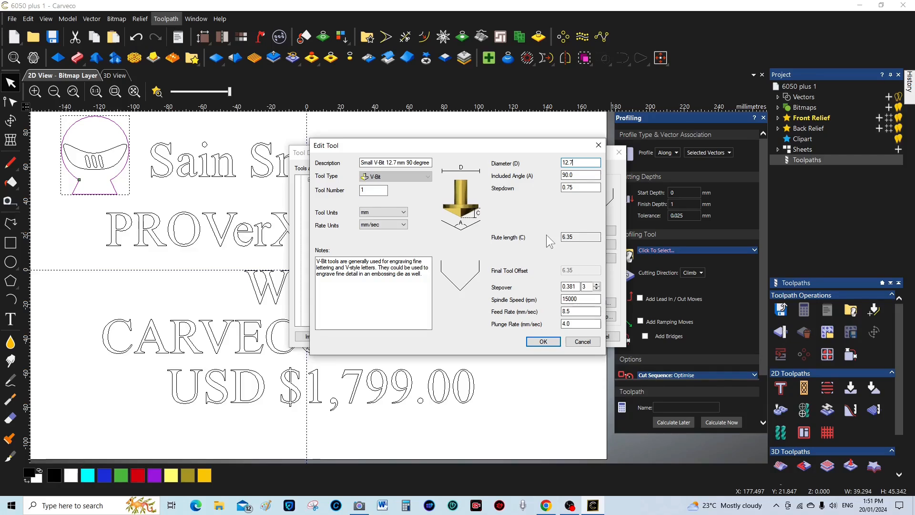
Save the 12.7 mm tool and use Small V-Bit 19 mm 90 degree as the profiling tool
click(543, 341)
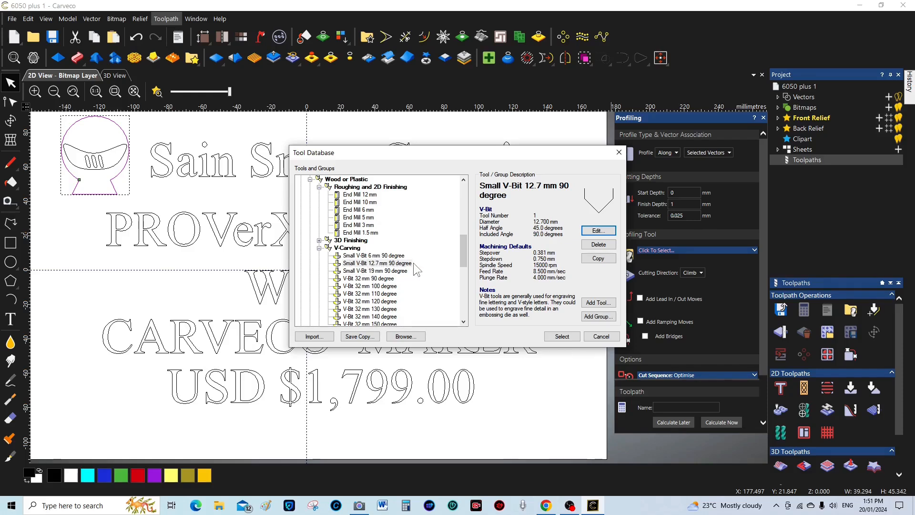
click(375, 271)
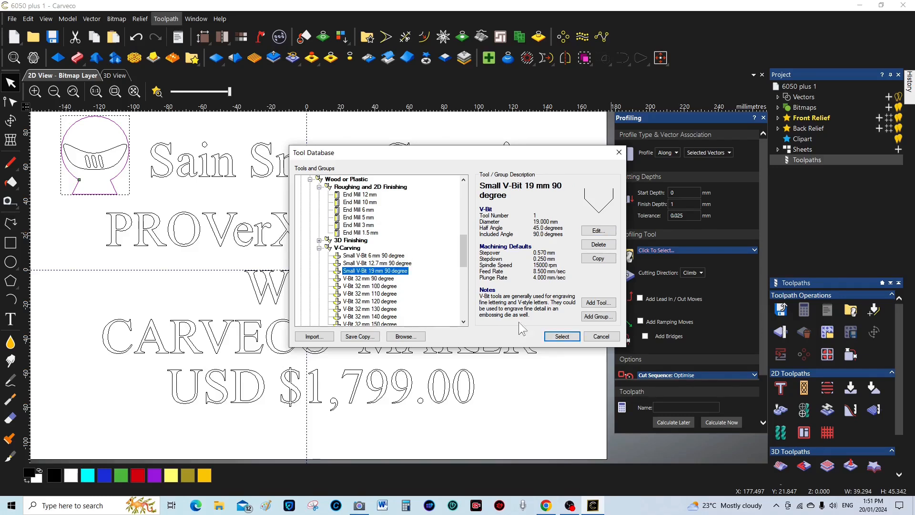
click(562, 337)
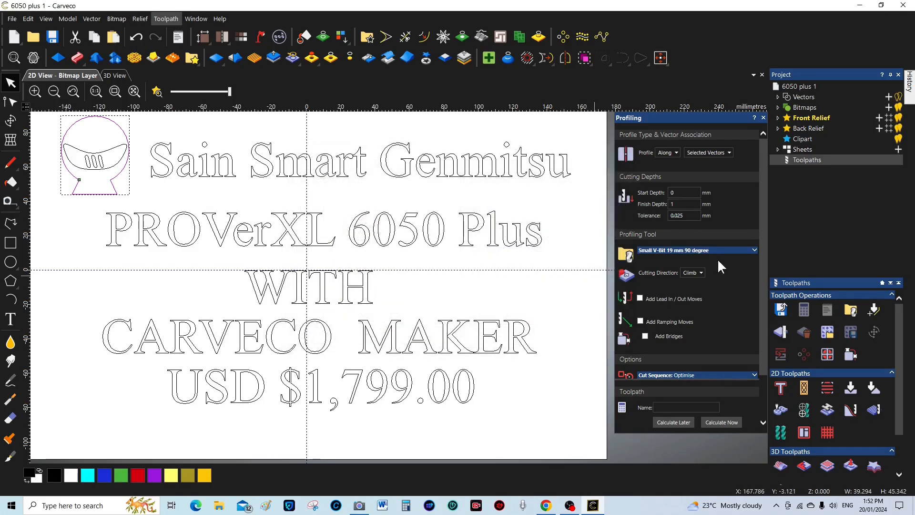
Set the V-bit's stepdown to 1 mm, feed rate 12.7 mm/sec and plunge rate 6 mm/sec
click(753, 250)
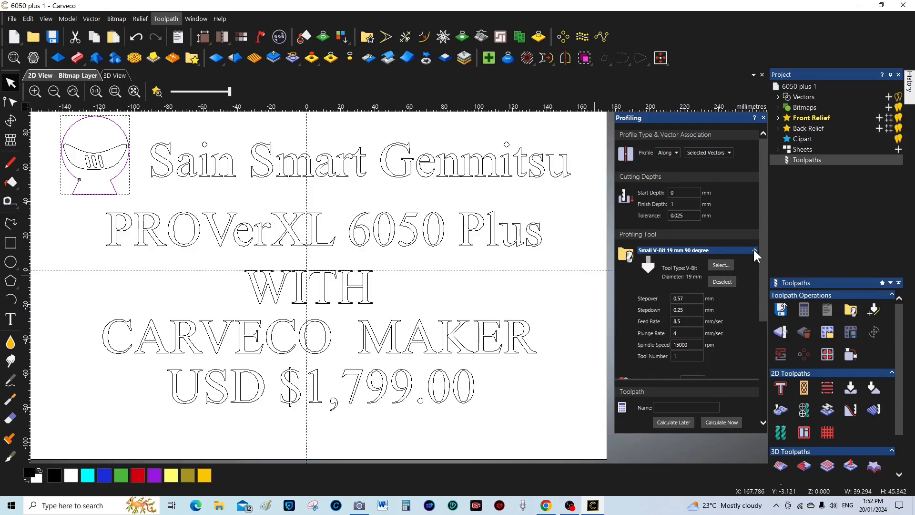
scroll(739, 288, down, 2)
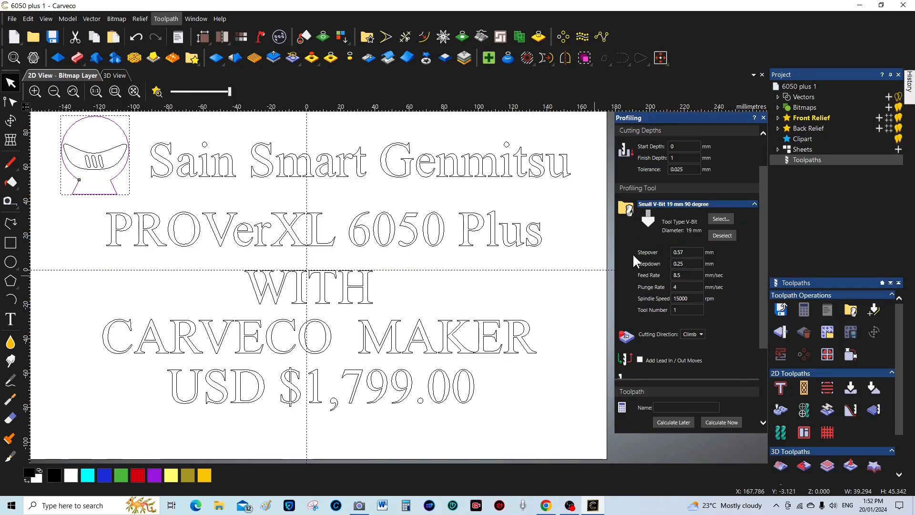
click(696, 252)
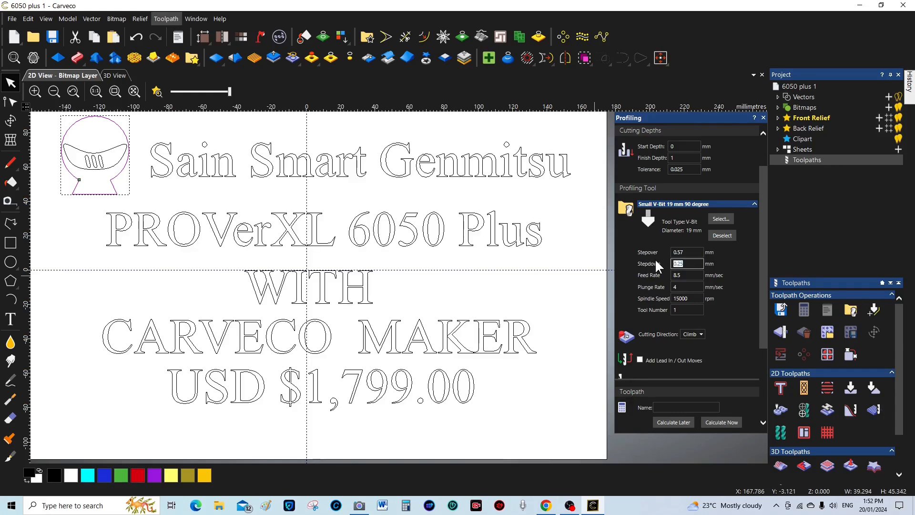
text(1)
click(684, 275)
text(7)
key(Tab)
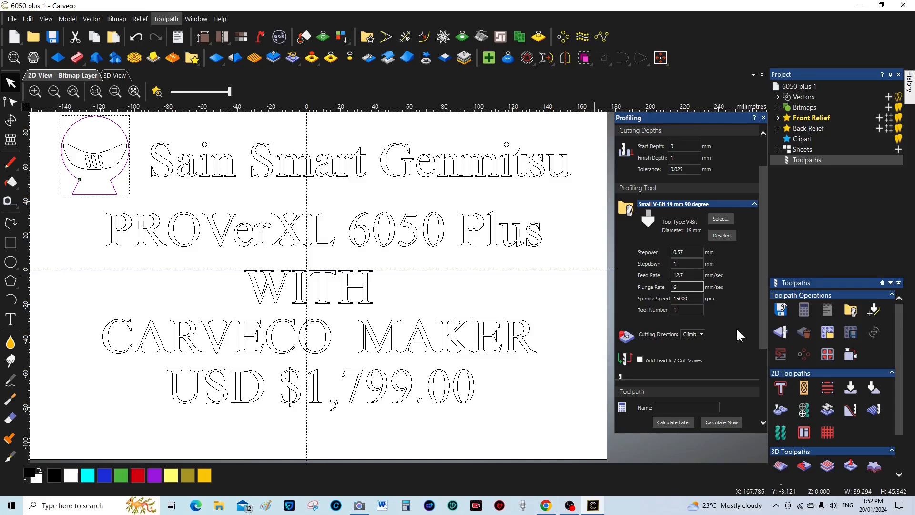
scroll(735, 328, down, 2)
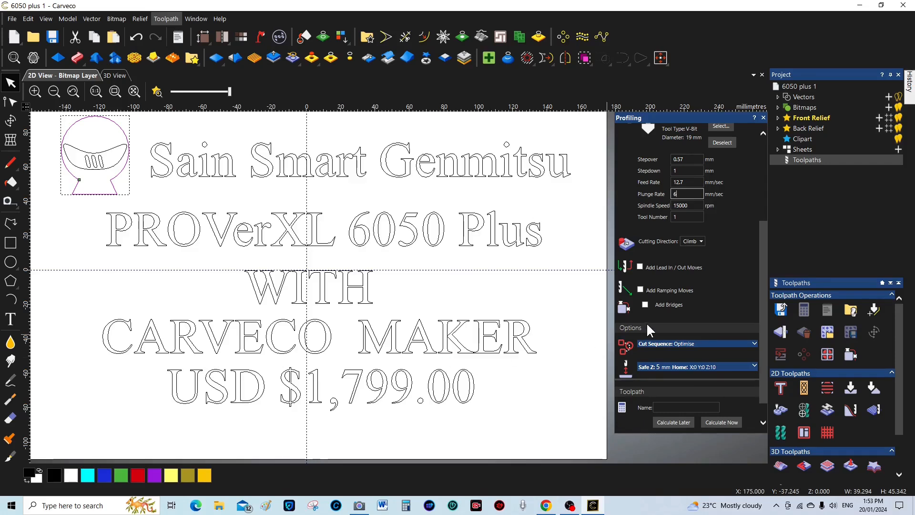
scroll(699, 322, down, 1)
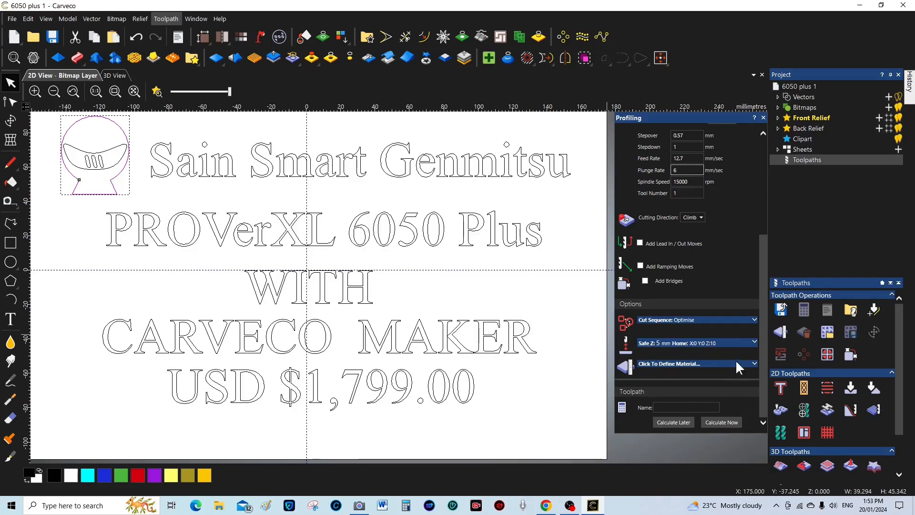
Enter 19 mm material thickness in Material Setup and name the profiling toolpath 'CUT 1'
click(754, 362)
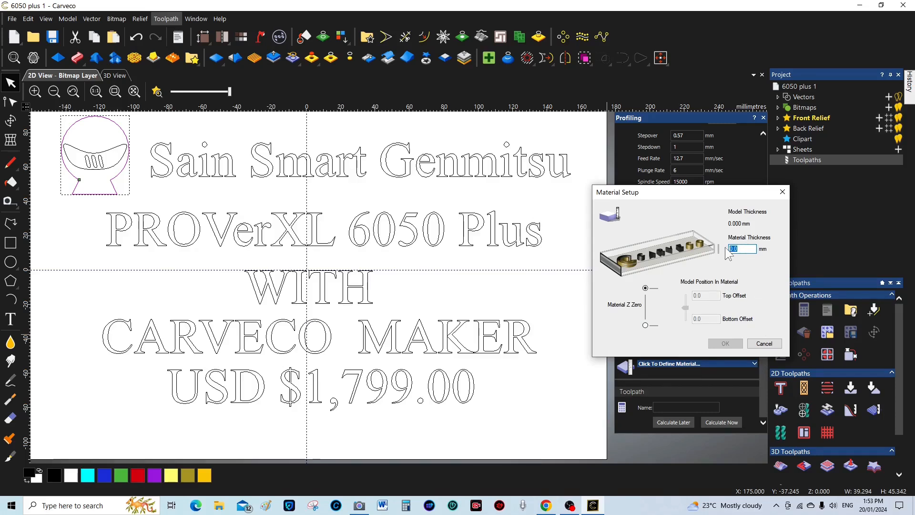
text(1)
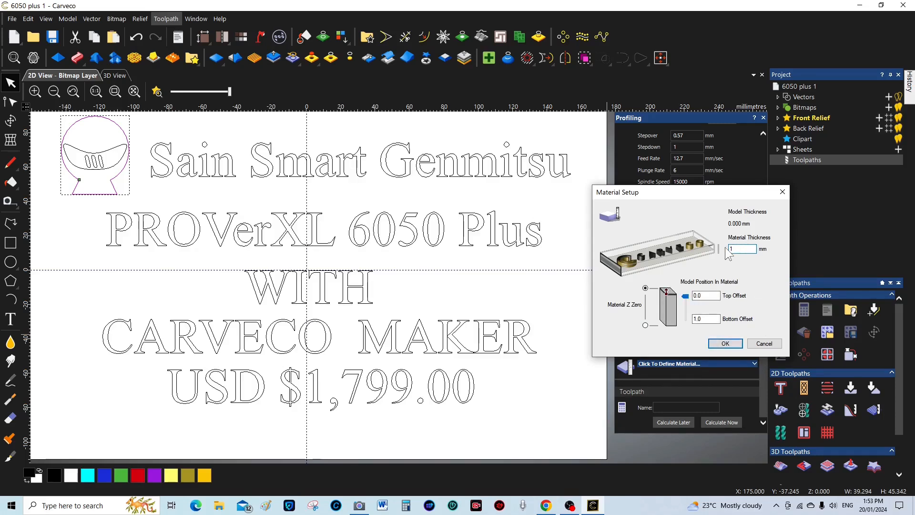
text(9)
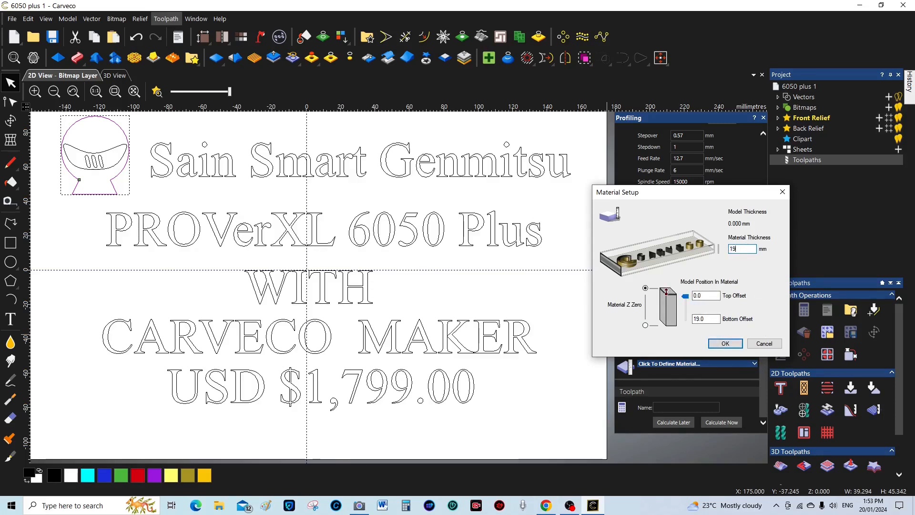
click(732, 347)
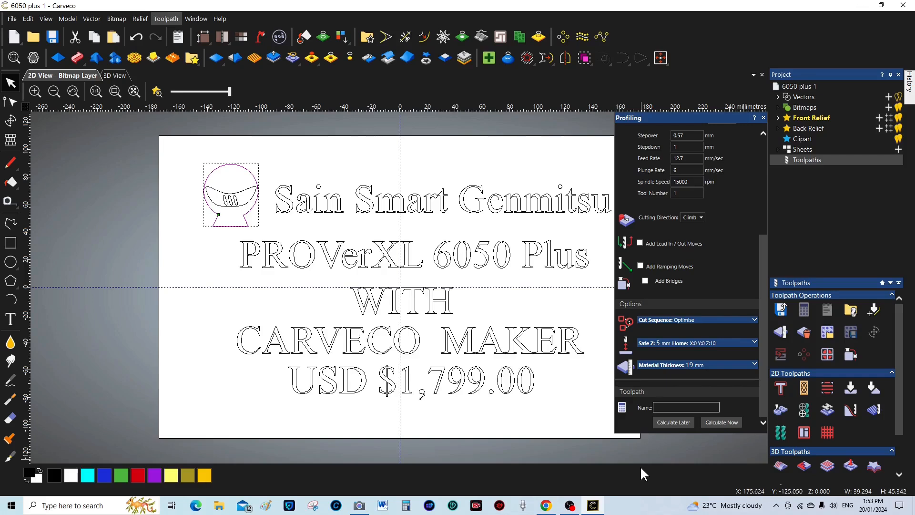
text(CUT 1)
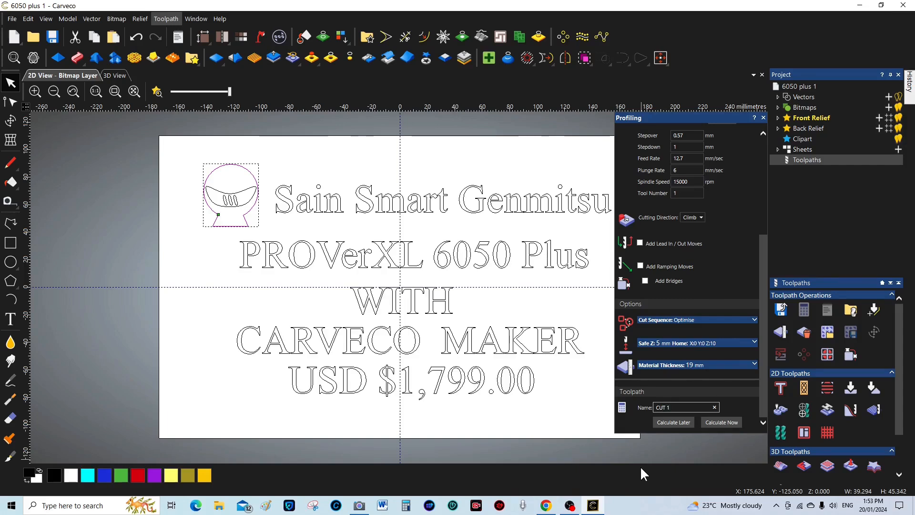
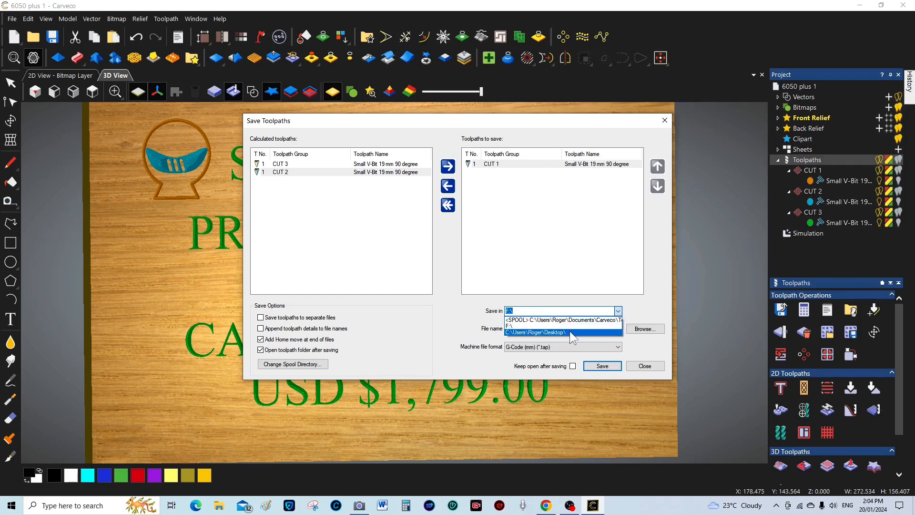
Save CUT 1 to the Desktop as G-Code (mm) file '6050 CUT 1.tap'
click(543, 332)
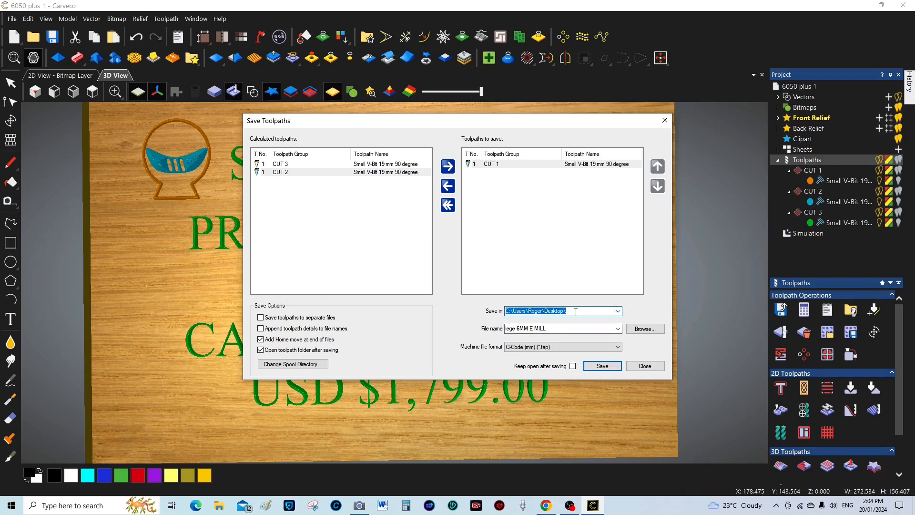
drag(552, 328, 500, 327)
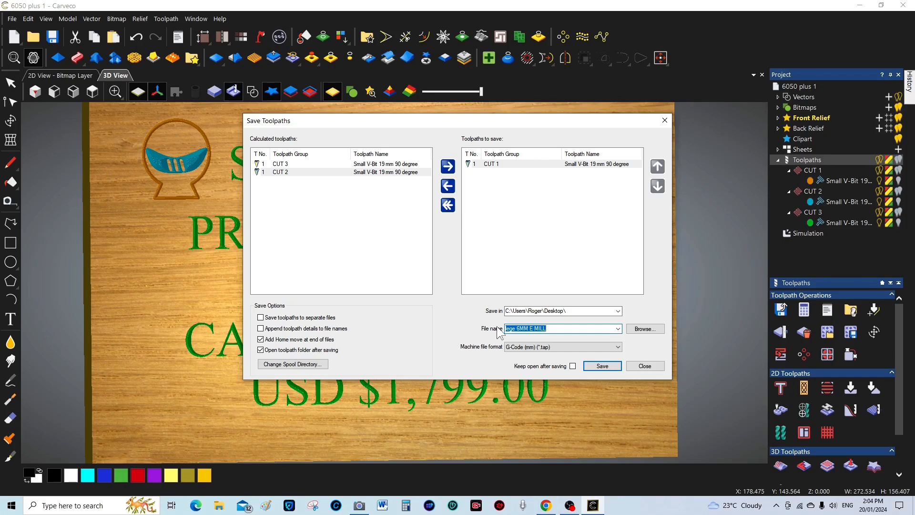
text(6050 CUT 1)
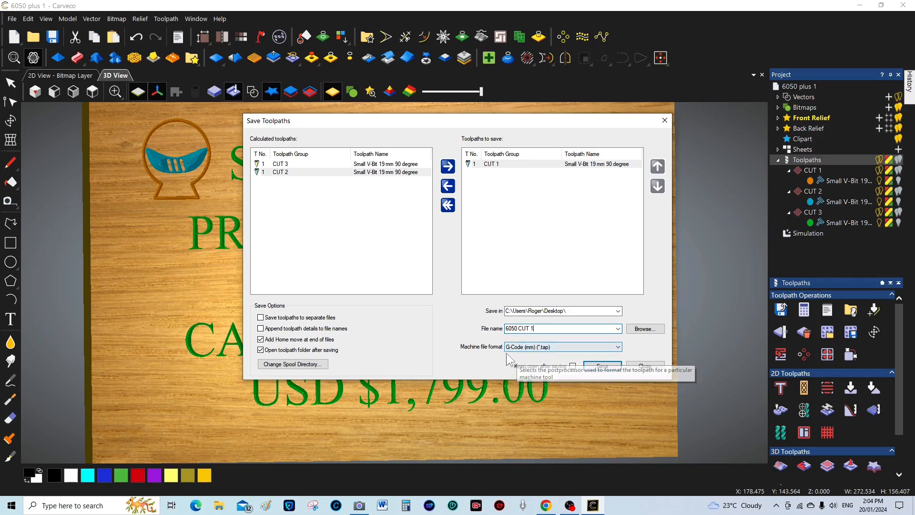
click(617, 347)
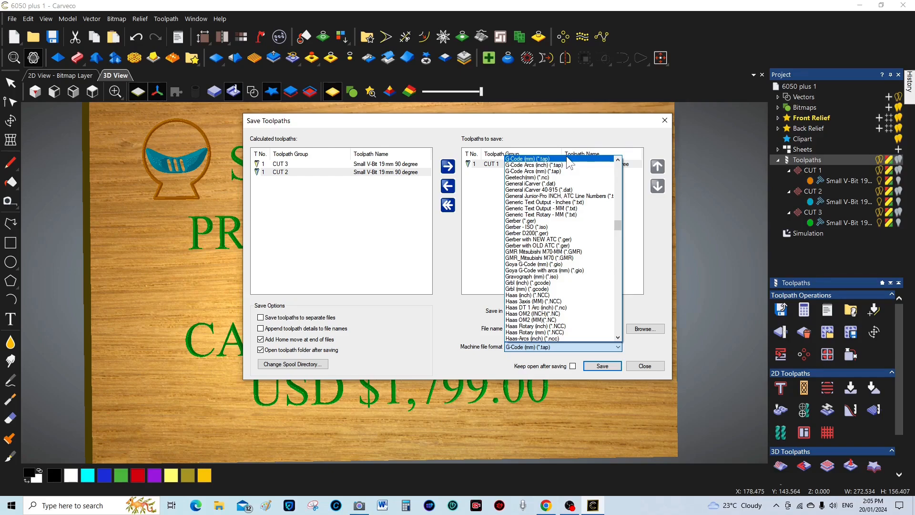
click(569, 159)
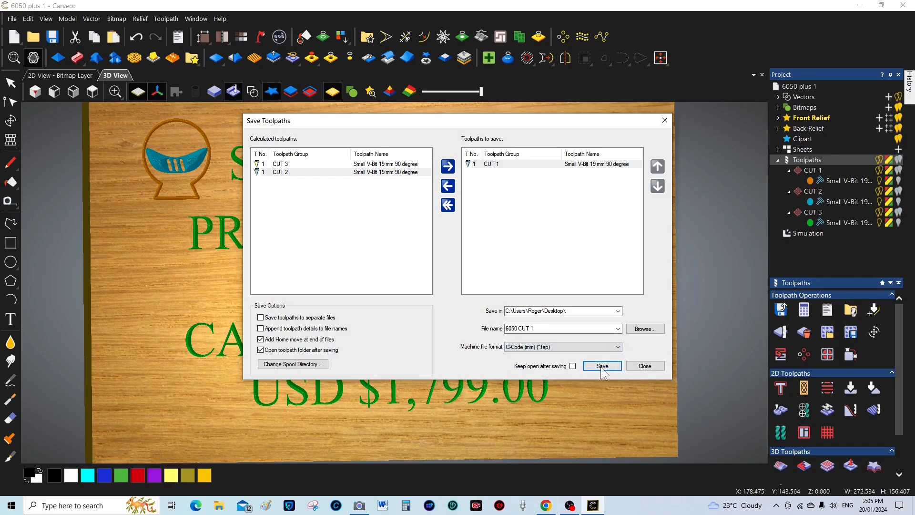
click(602, 366)
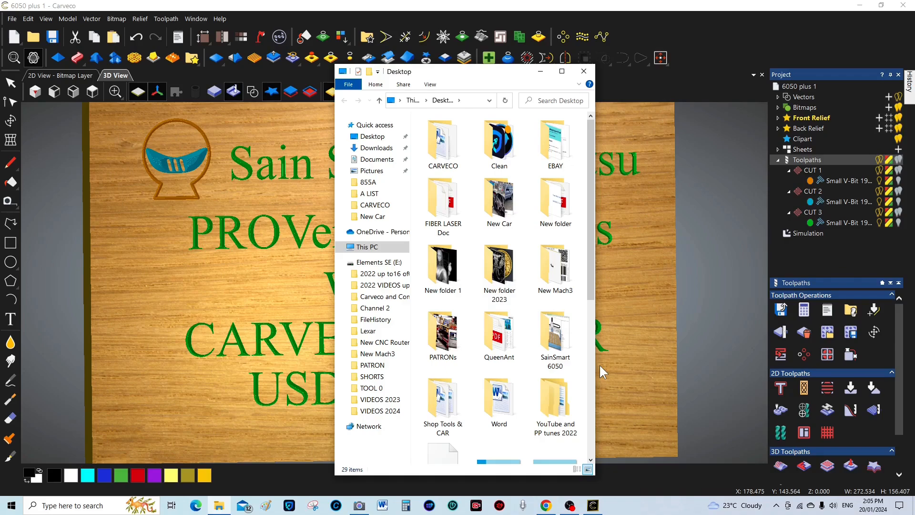
click(584, 72)
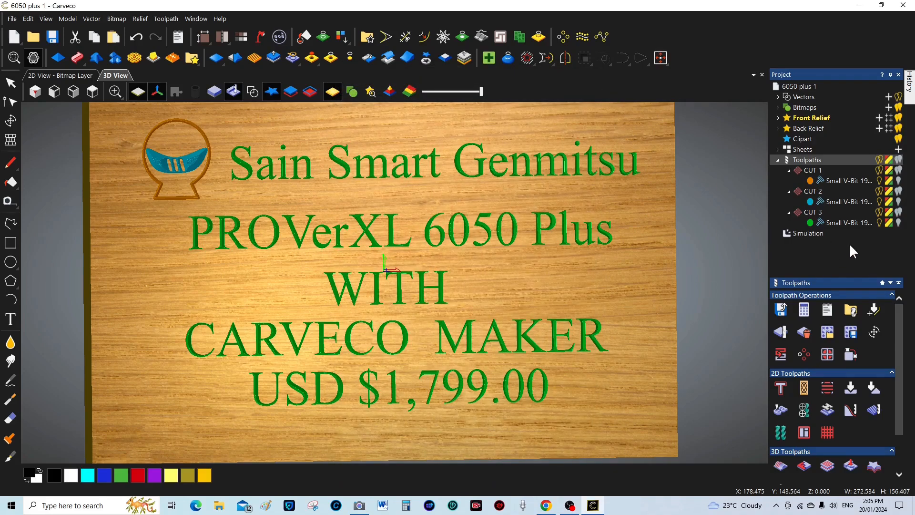
Reopen Save Toolpaths and remove CUT 1 and CUT 3, leaving only CUT 2 to save
click(781, 310)
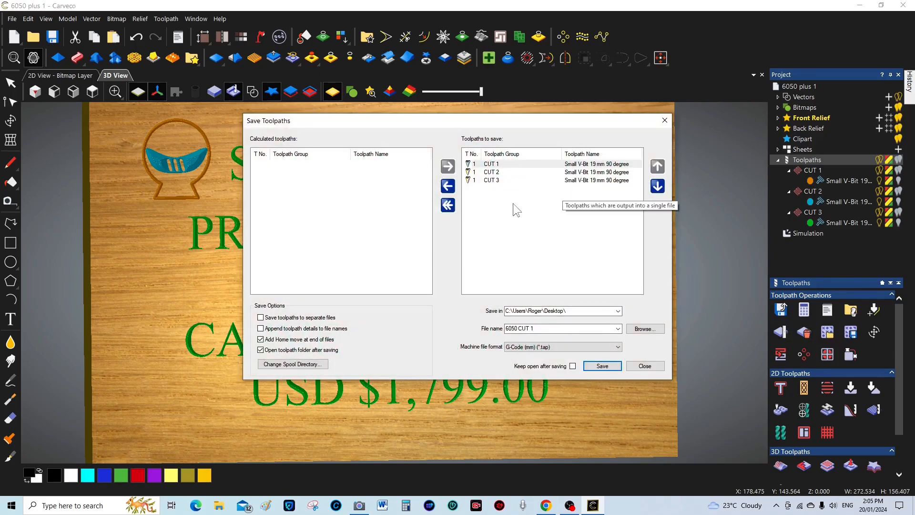
click(491, 180)
click(448, 186)
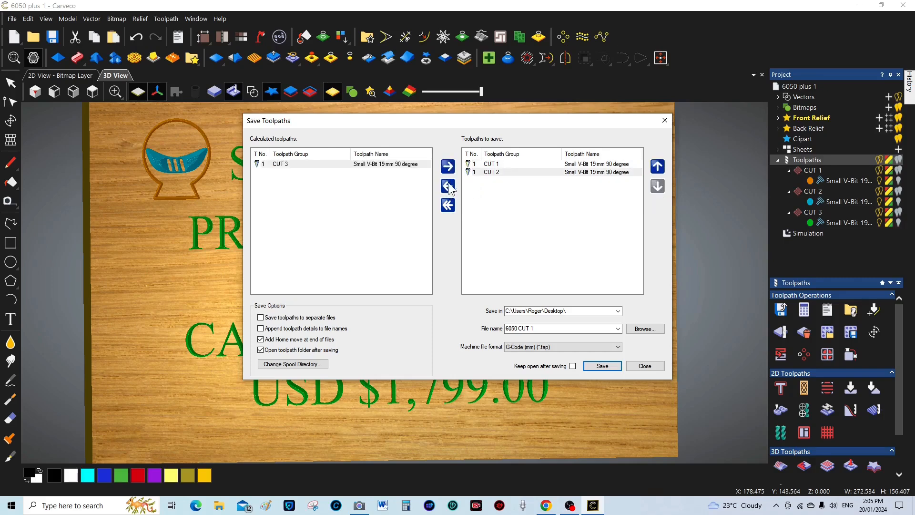
click(495, 164)
click(448, 166)
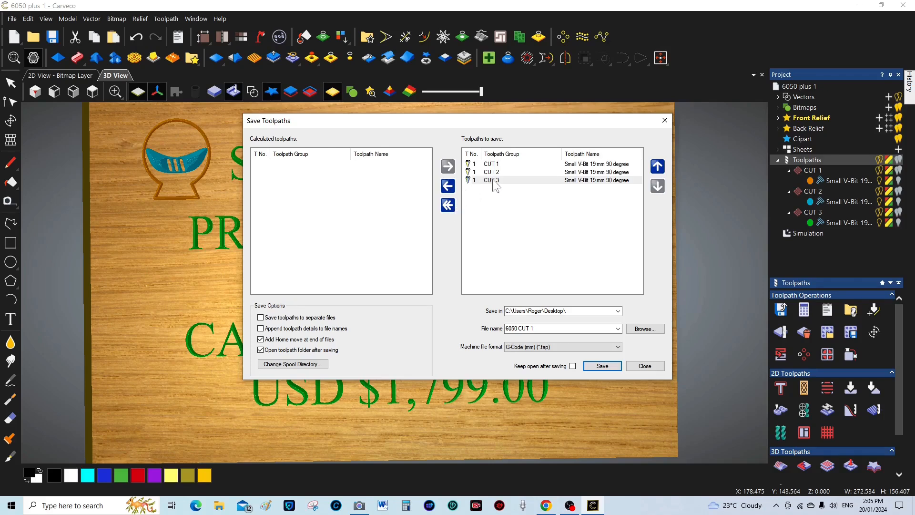
click(493, 181)
click(448, 186)
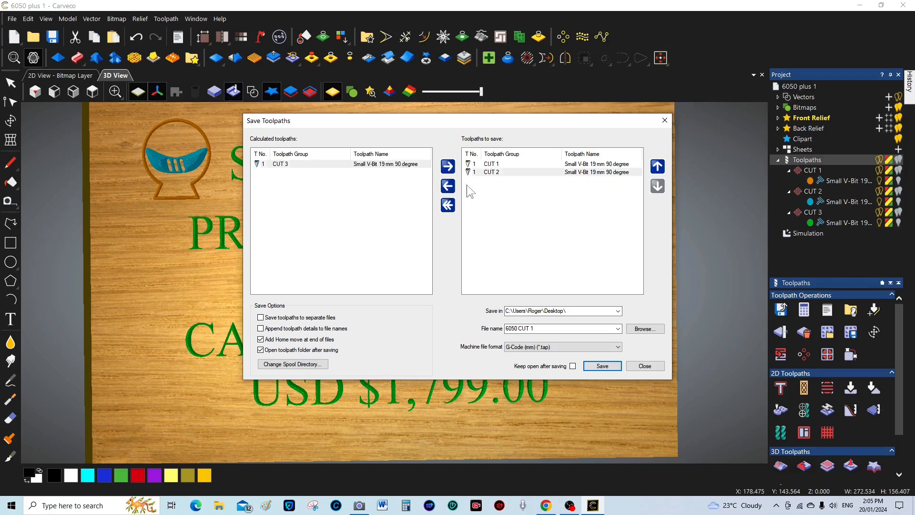
click(496, 164)
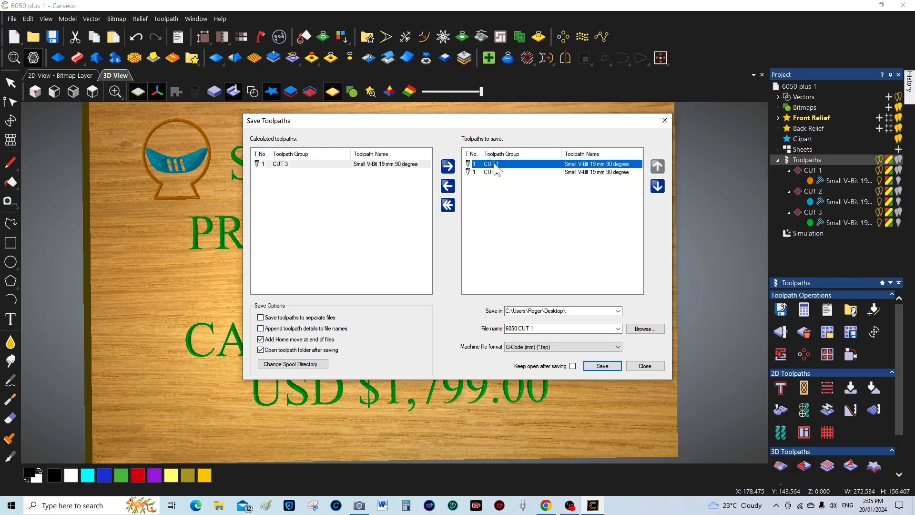
click(448, 185)
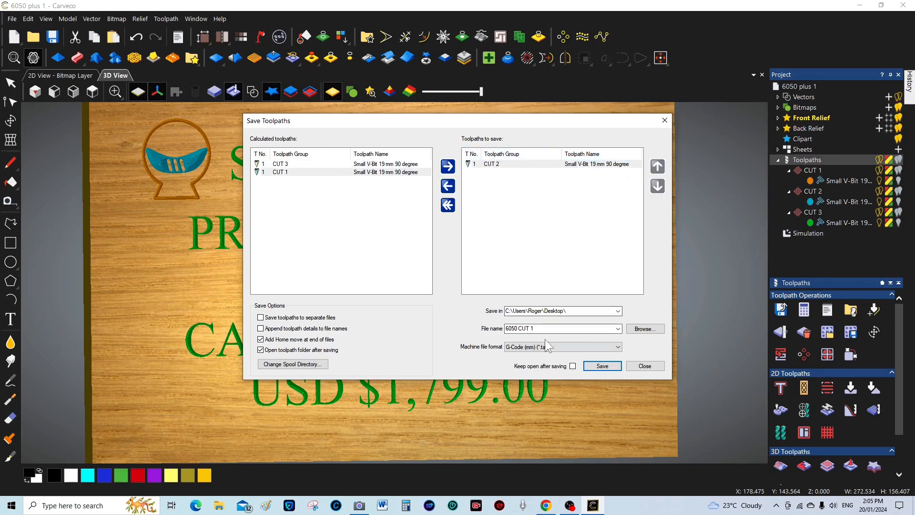
Save CUT 2 to the Desktop as '6050 CUT 2.tap'
click(534, 327)
click(532, 328)
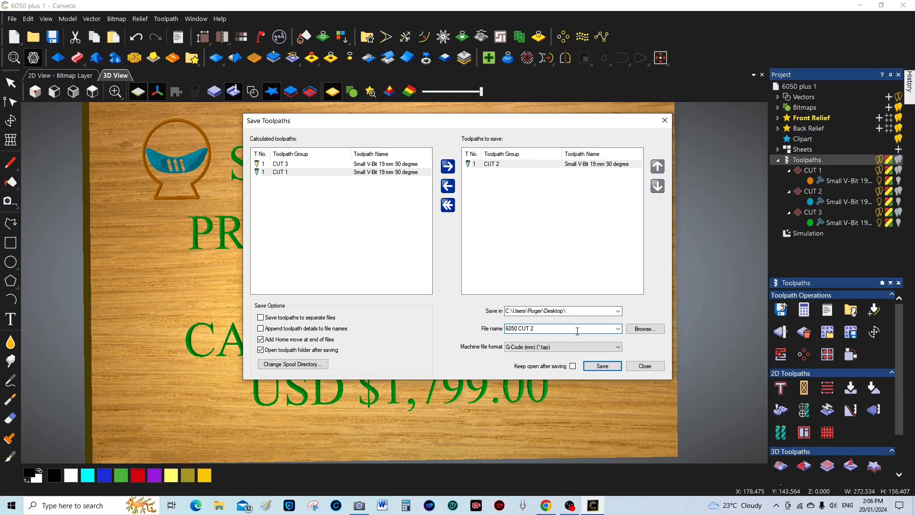
text(2)
click(602, 366)
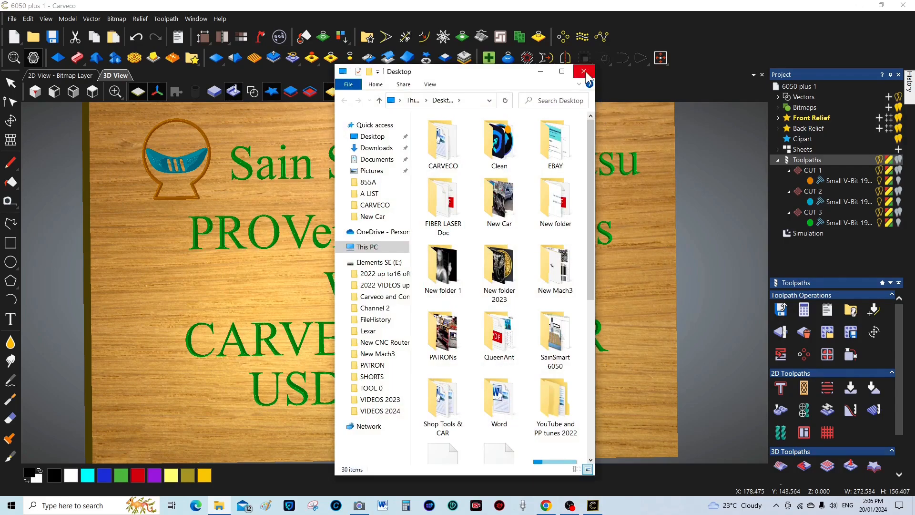
drag(590, 219, 588, 311)
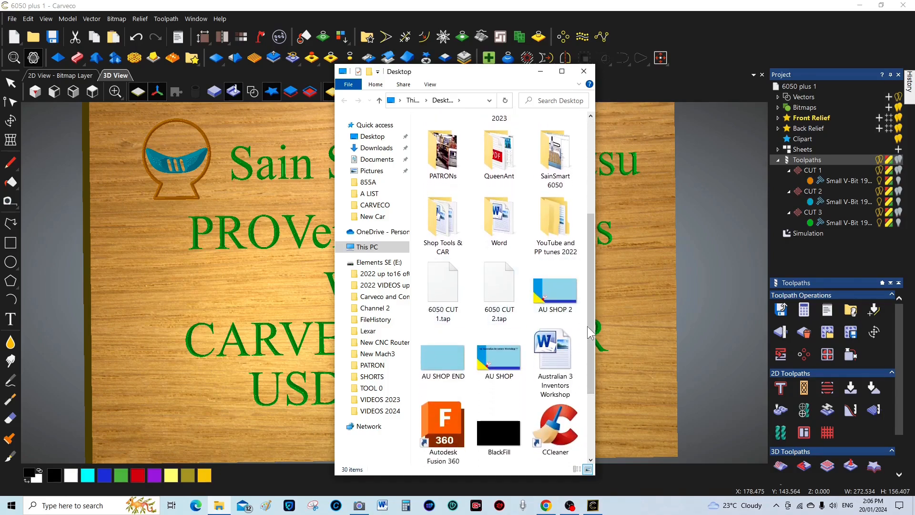
click(584, 72)
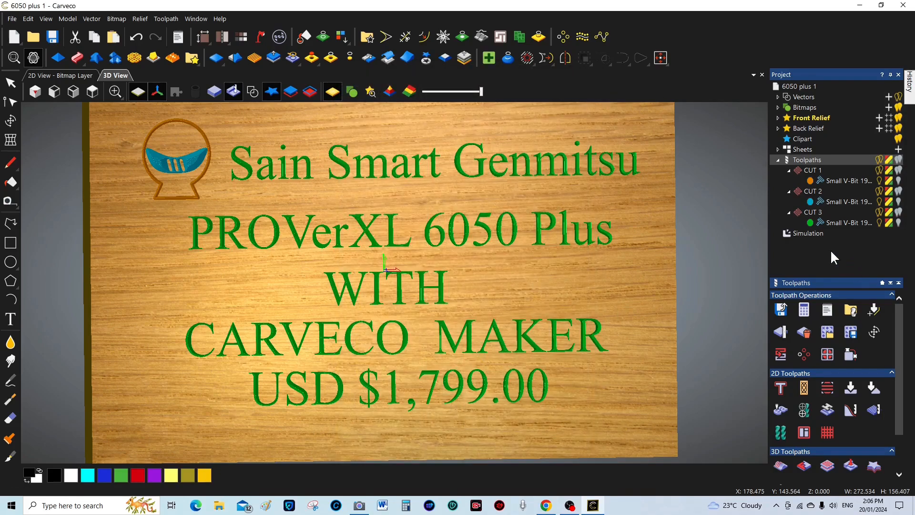
Reopen Save Toolpaths and remove CUT 1 and CUT 2, leaving only CUT 3
click(780, 310)
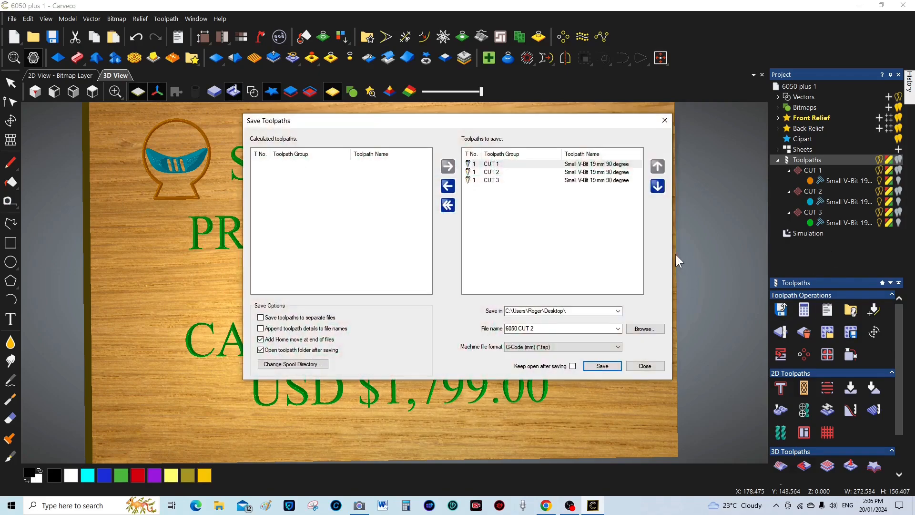
click(493, 164)
click(451, 188)
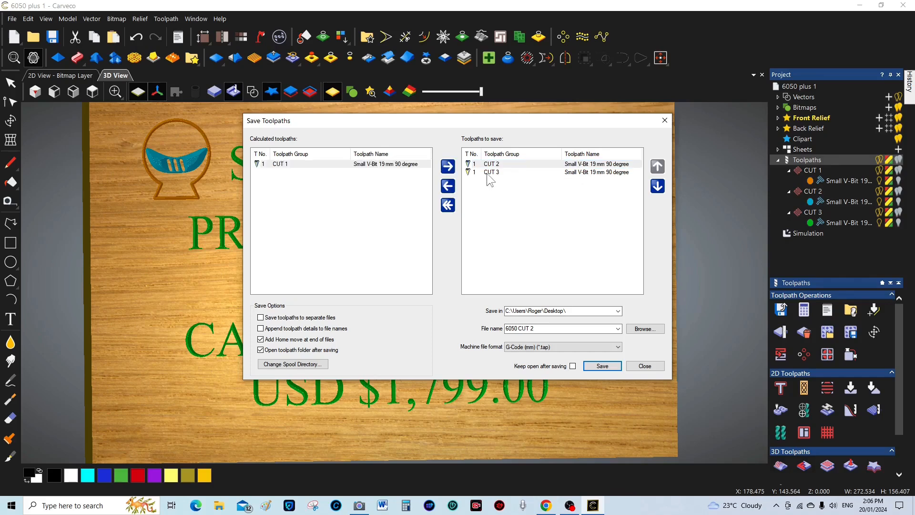
click(493, 164)
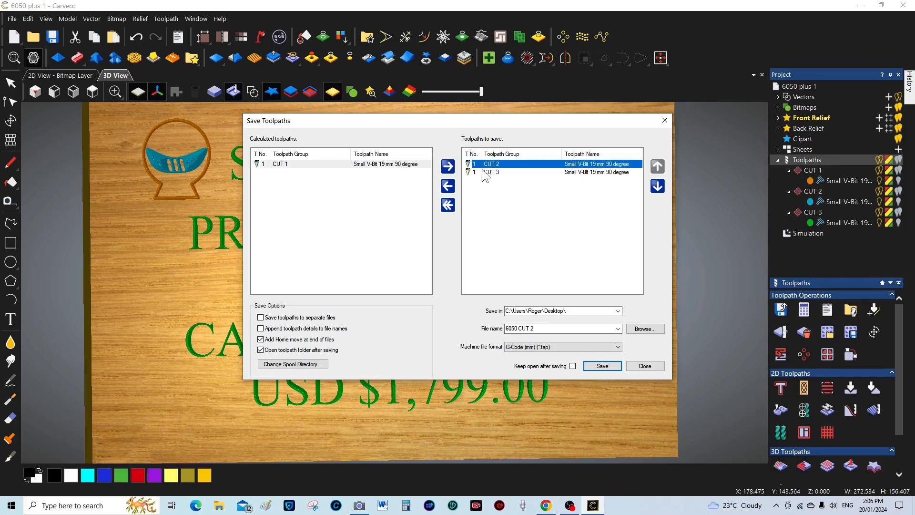
click(451, 189)
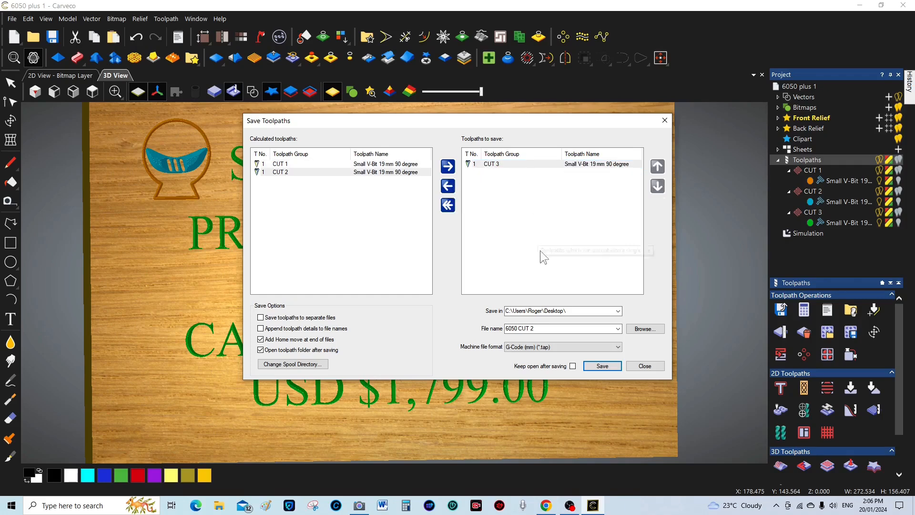
Save CUT 3 to the Desktop as '6050 CUT 3.tap', then save the project as '6050 plus 1.art'
click(535, 328)
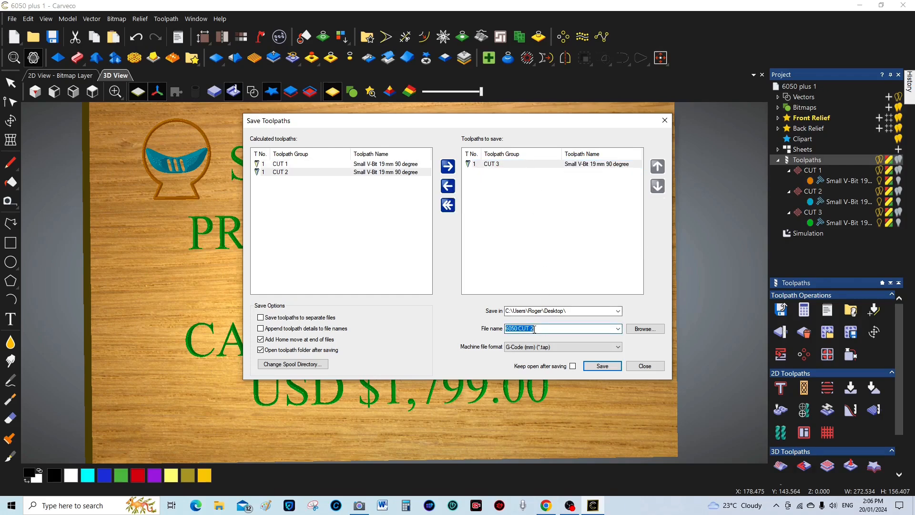
click(533, 328)
click(602, 365)
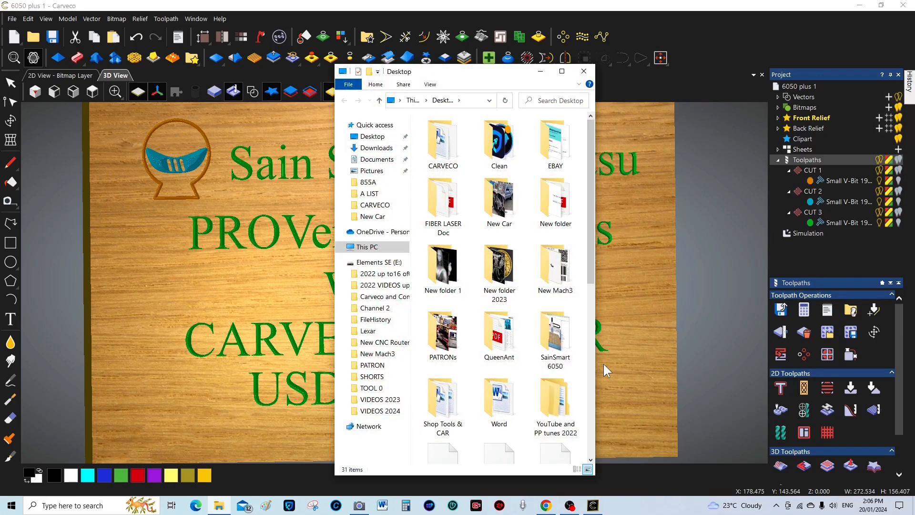
drag(586, 266, 591, 402)
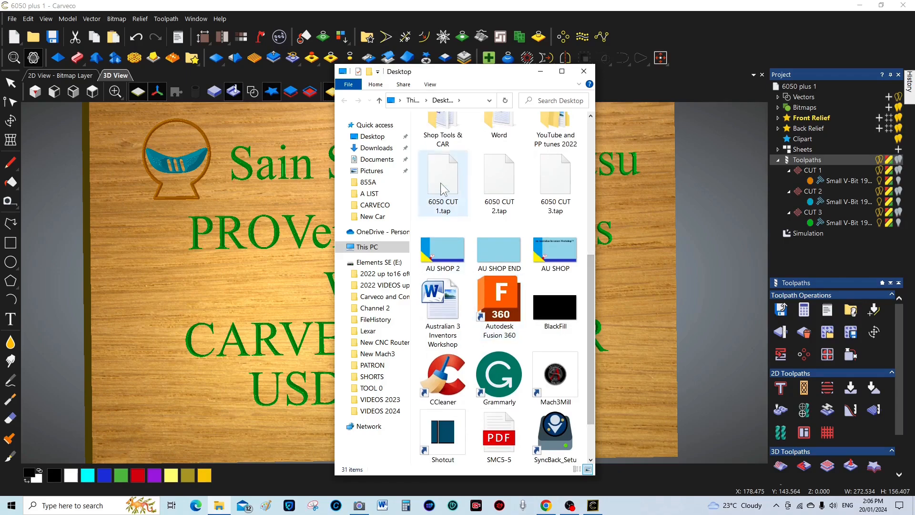
click(583, 71)
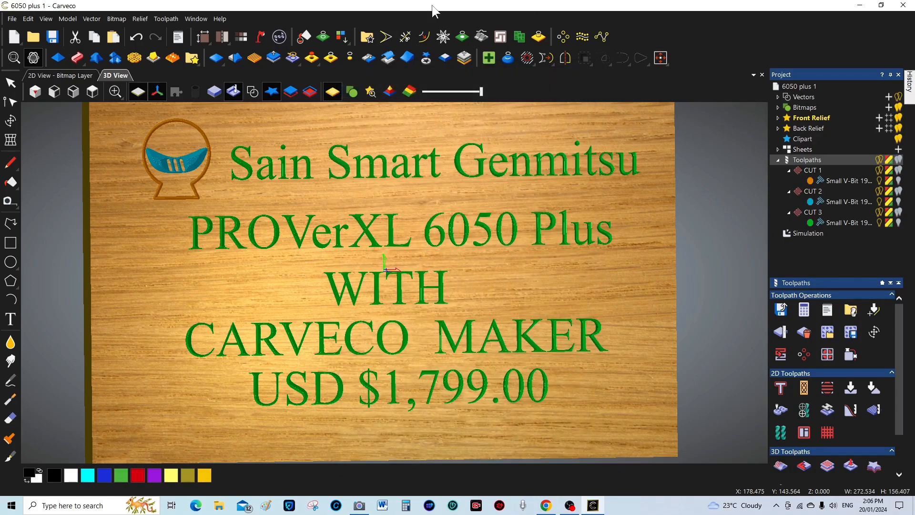
click(53, 37)
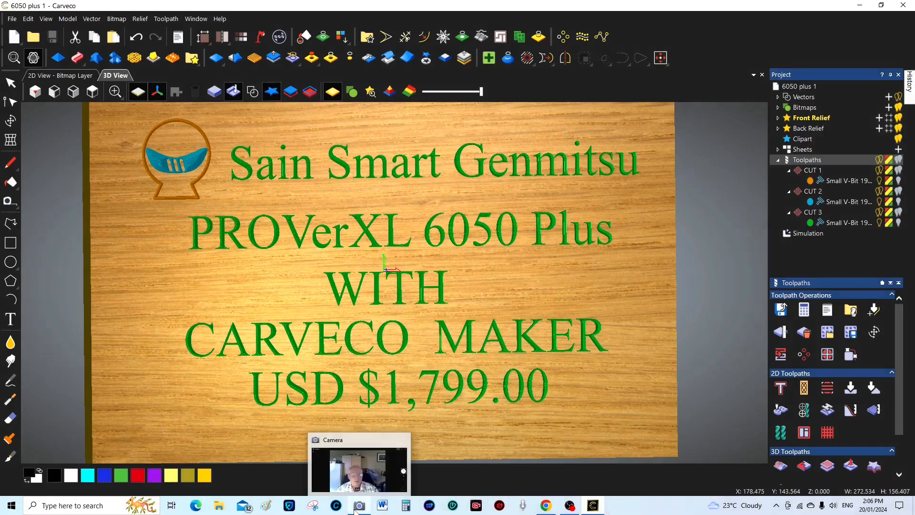
Open the Windows Camera app from the taskbar and enlarge its window over Carveco
click(359, 505)
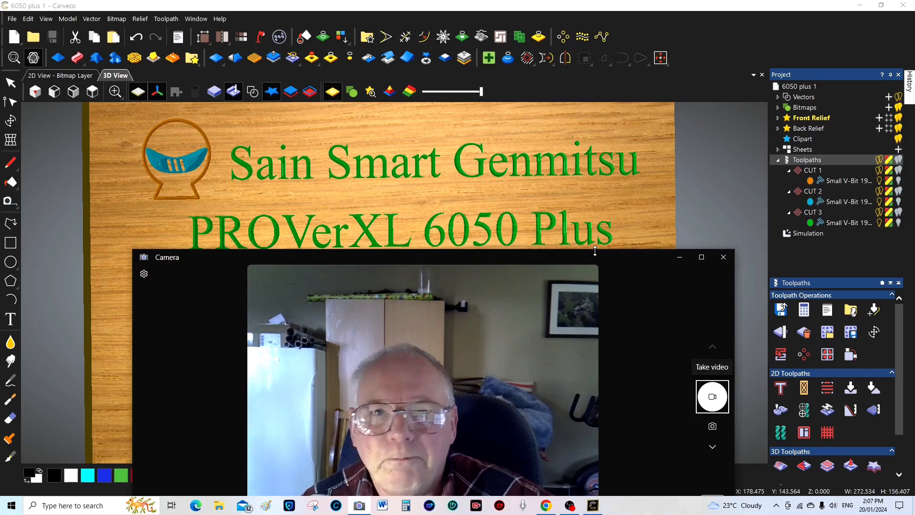
drag(595, 251, 593, 227)
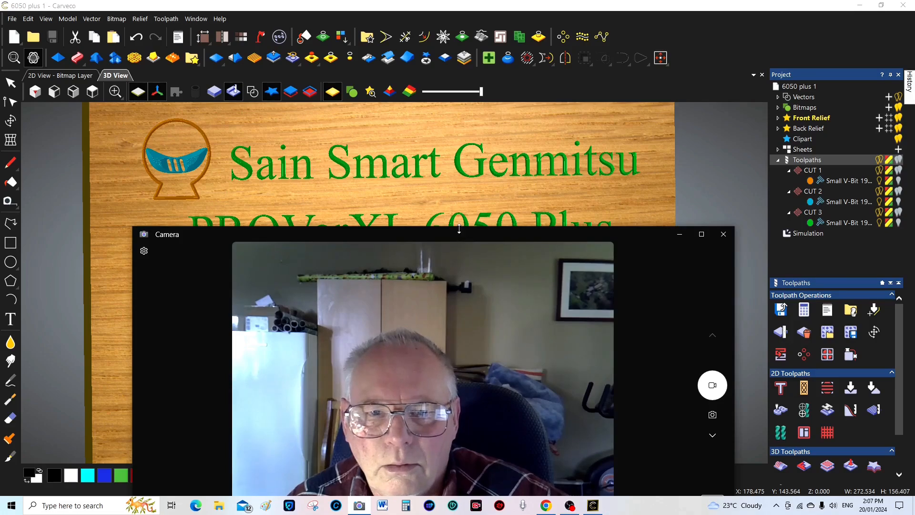
drag(459, 228, 405, 103)
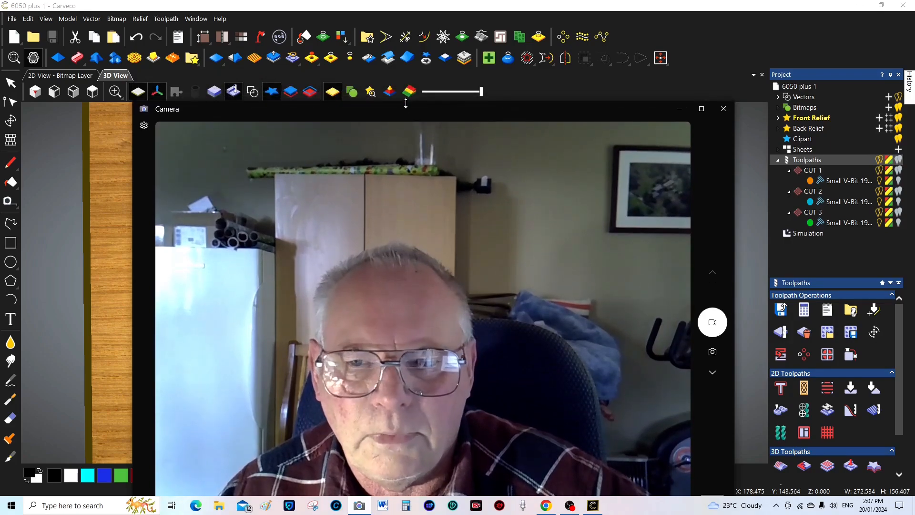